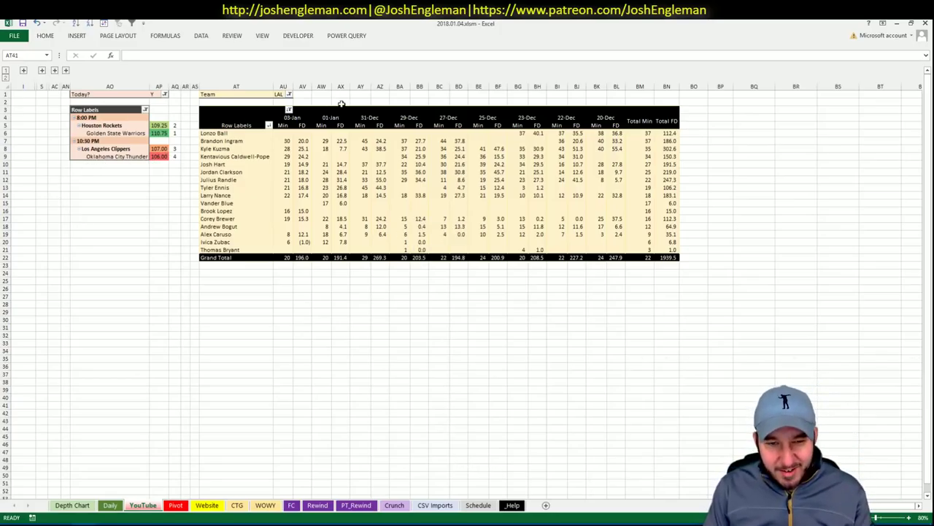
# Set the CTG sheet's OPPONENT cell to gsw.
pyautogui.click(197, 502)
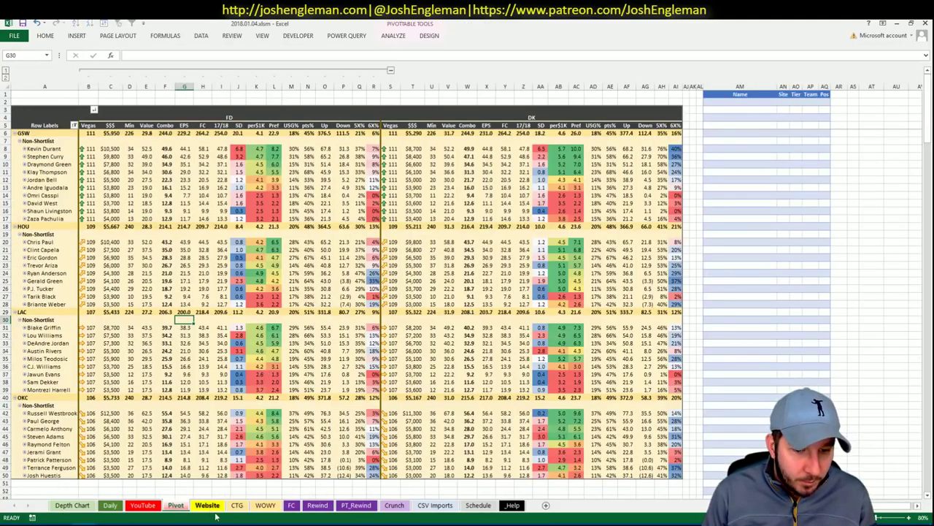
pyautogui.click(238, 505)
pyautogui.click(111, 128)
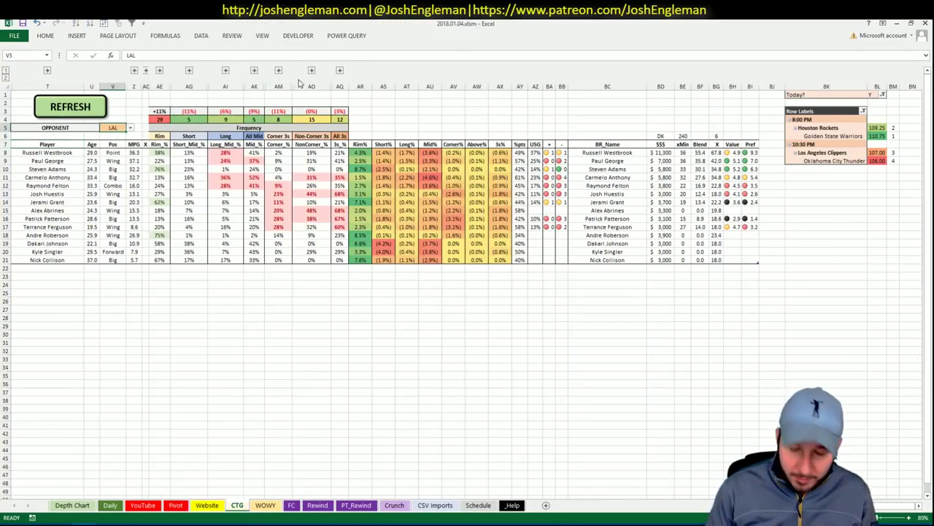
pyautogui.write('gsw')
pyautogui.press('Return')
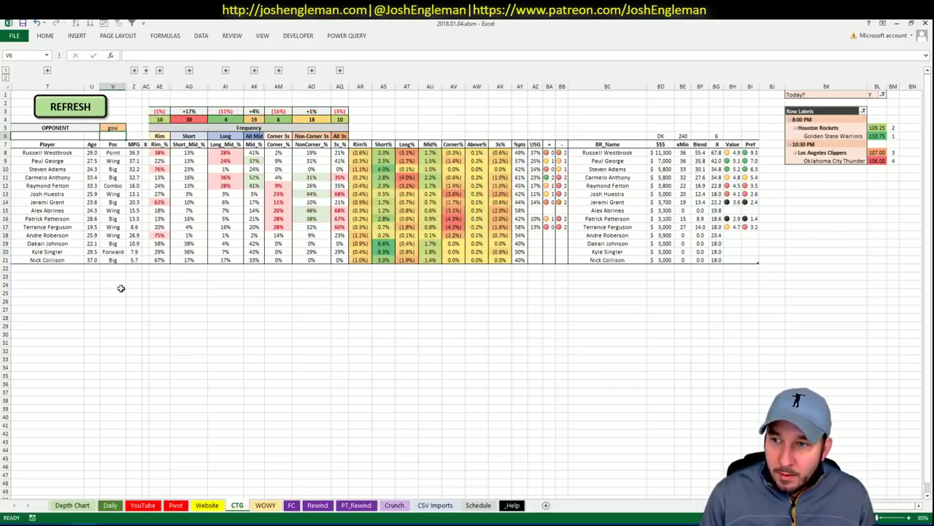
# Load the Houston Rockets team page on Cleaning the Glass via Player/Team Search.
pyautogui.click(38, 522)
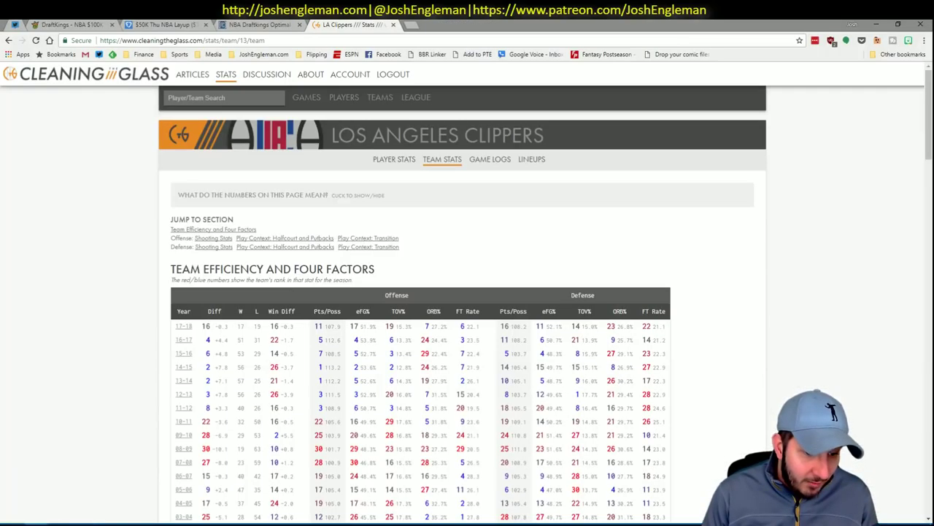
pyautogui.click(233, 98)
pyautogui.write('rockets')
pyautogui.press('Down')
pyautogui.press('Return')
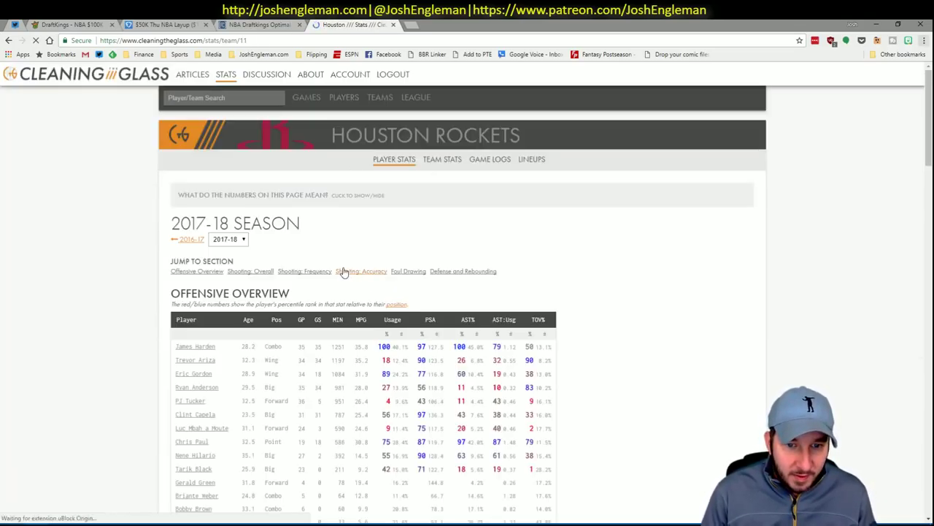
# Copy the Rockets Shooting: Frequency player table and refresh the Excel CTG sheet with it.
pyautogui.click(318, 273)
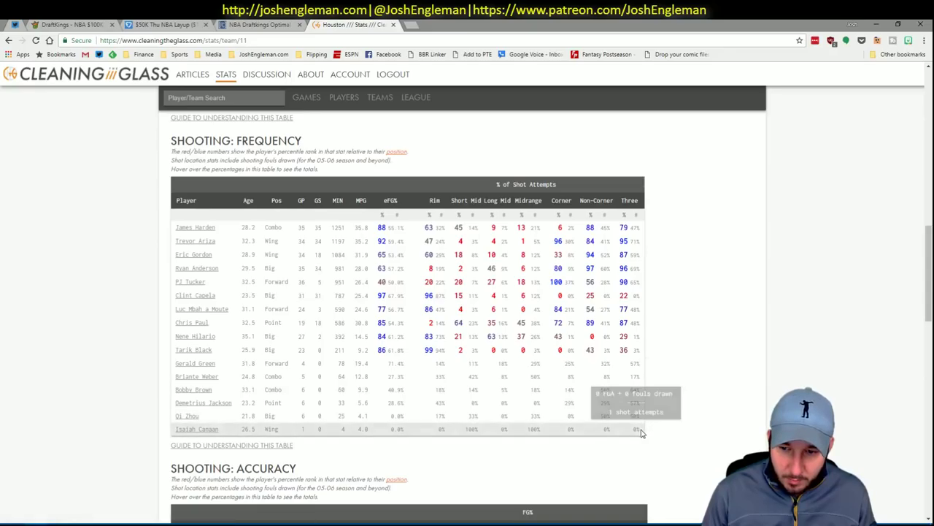
pyautogui.moveTo(645, 433); pyautogui.dragTo(178, 232)
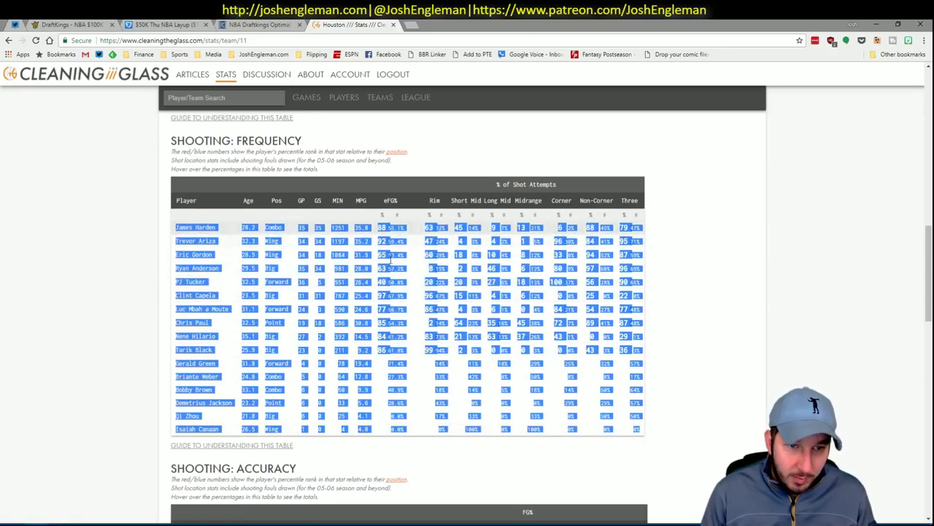
pyautogui.hotkey('alt', 'Tab')
pyautogui.click(71, 107)
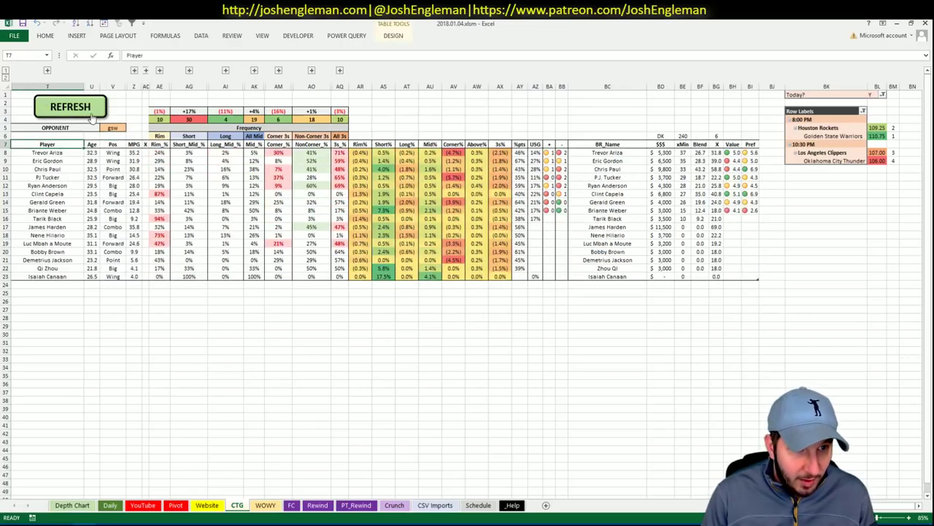
# Enter GSW as the opponent for the Rockets shooting profile on the CTG sheet.
pyautogui.click(112, 127)
pyautogui.write('GSW')
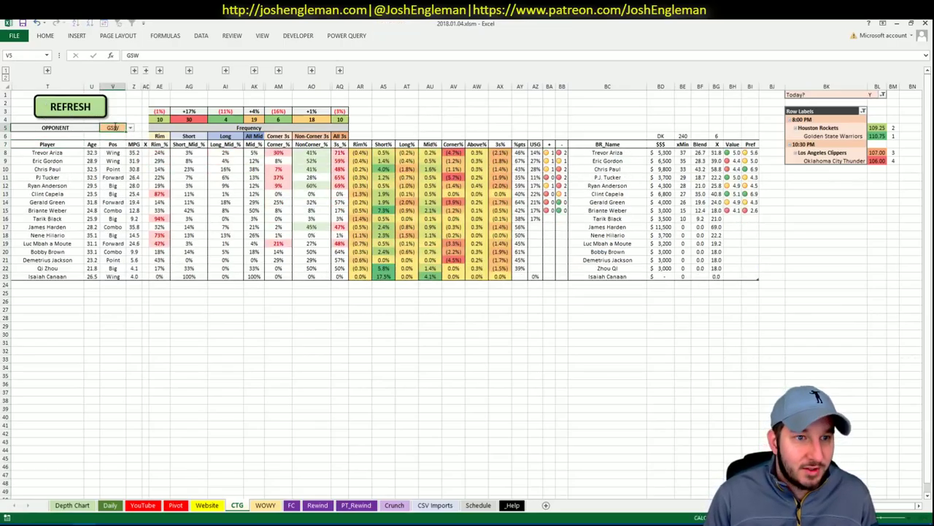
pyautogui.press('Return')
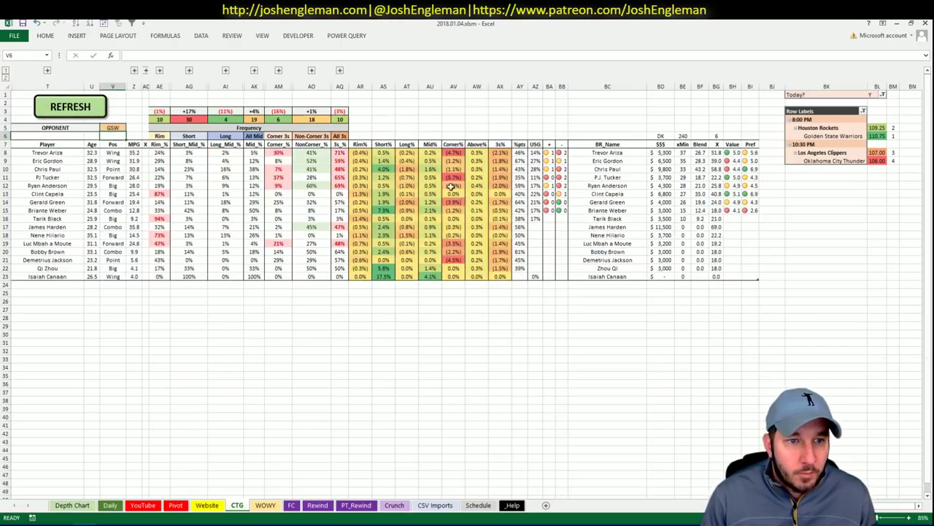
pyautogui.click(447, 119)
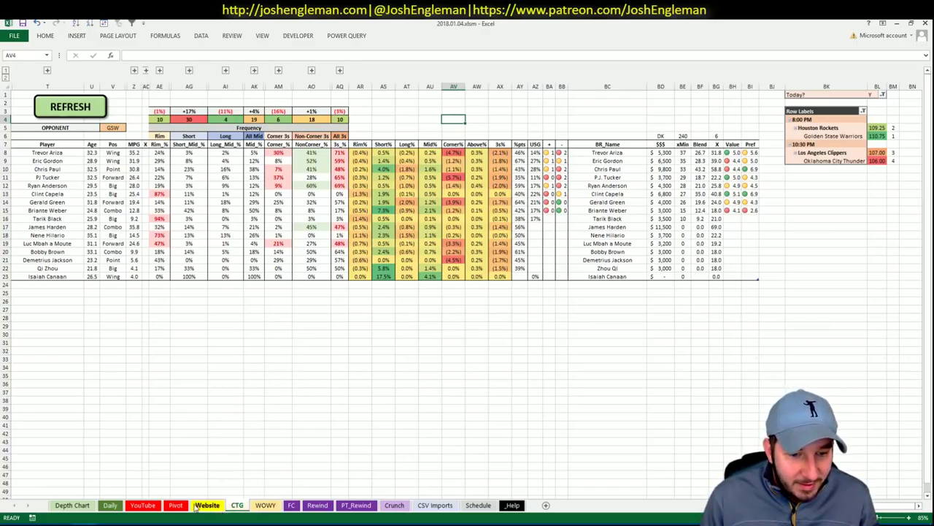
# Filter Clint Capela's DraftKings game log to games against GSW, then close his card.
pyautogui.hotkey('alt', 'Tab')
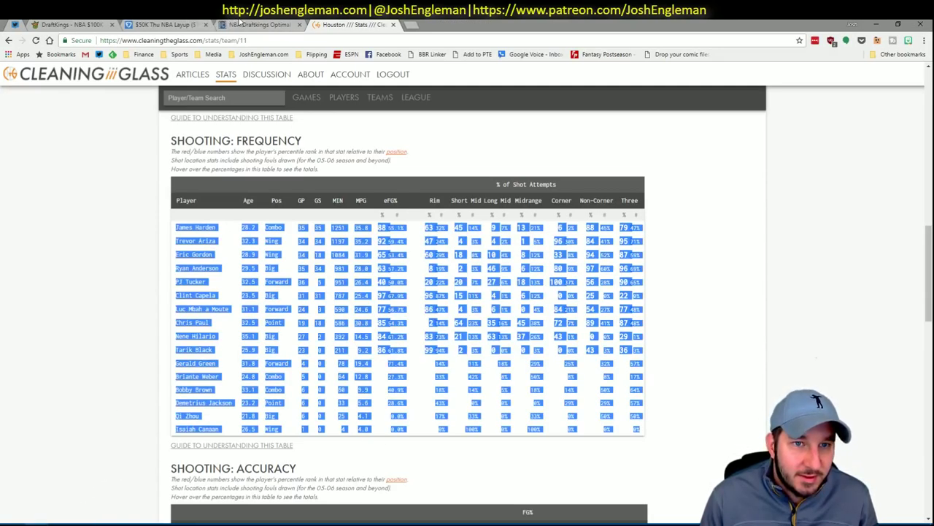
pyautogui.click(241, 24)
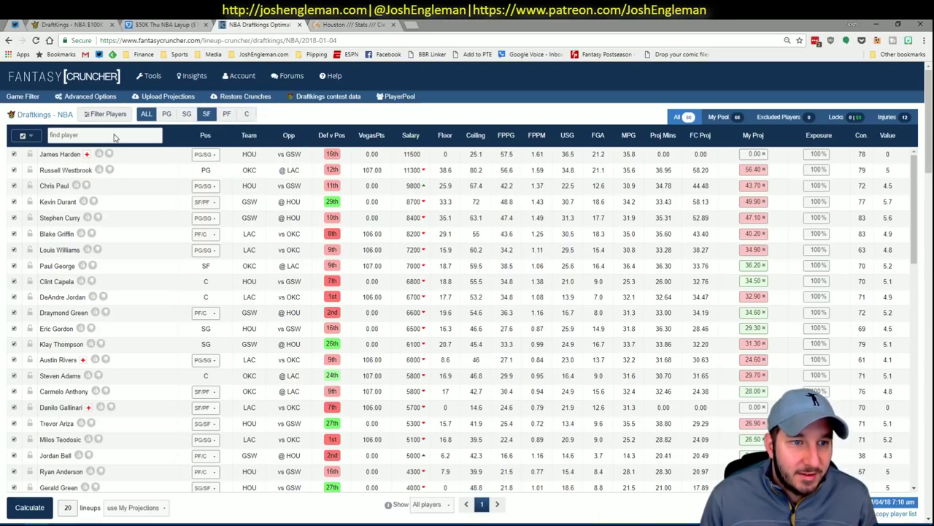
pyautogui.click(58, 283)
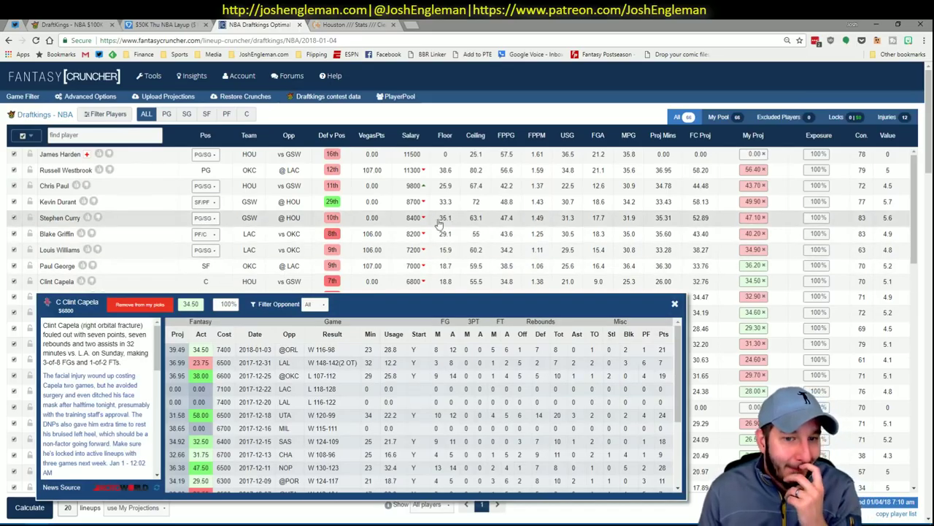
pyautogui.click(315, 305)
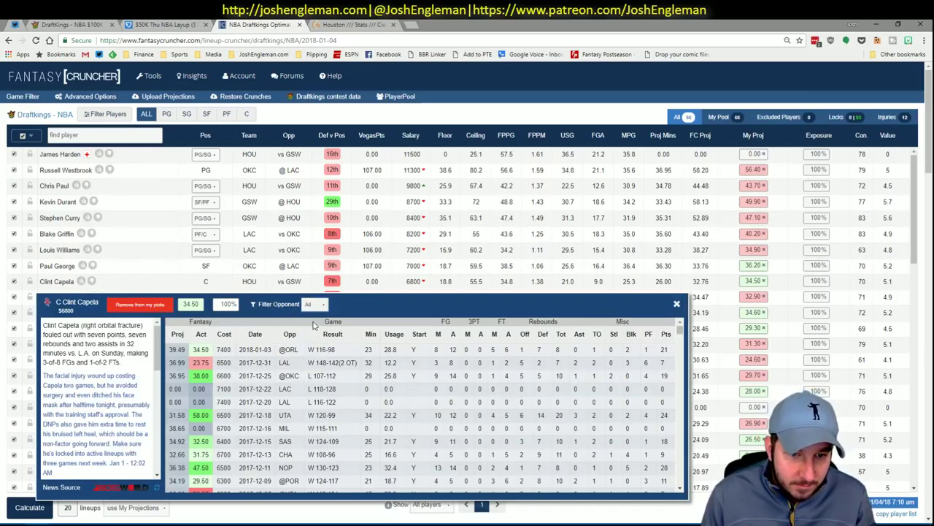
pyautogui.click(314, 324)
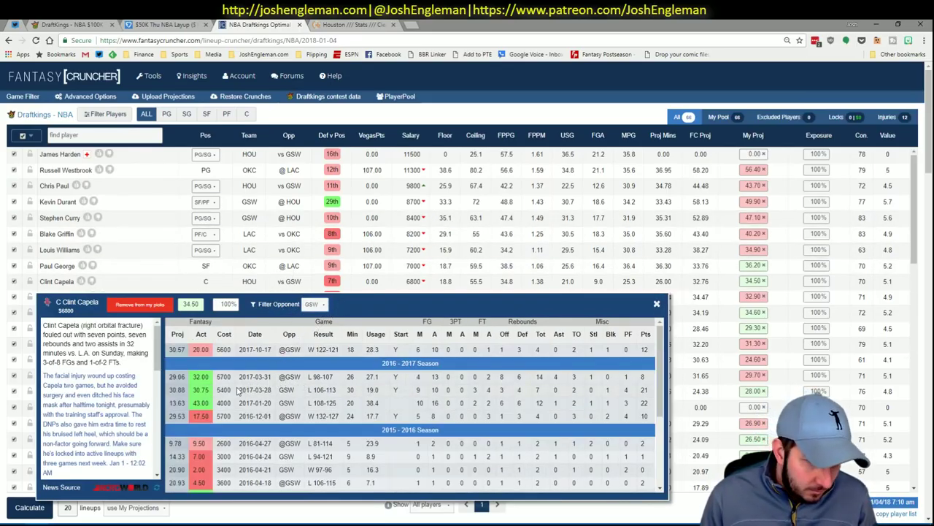
pyautogui.click(657, 305)
pyautogui.hotkey('alt', 'Tab')
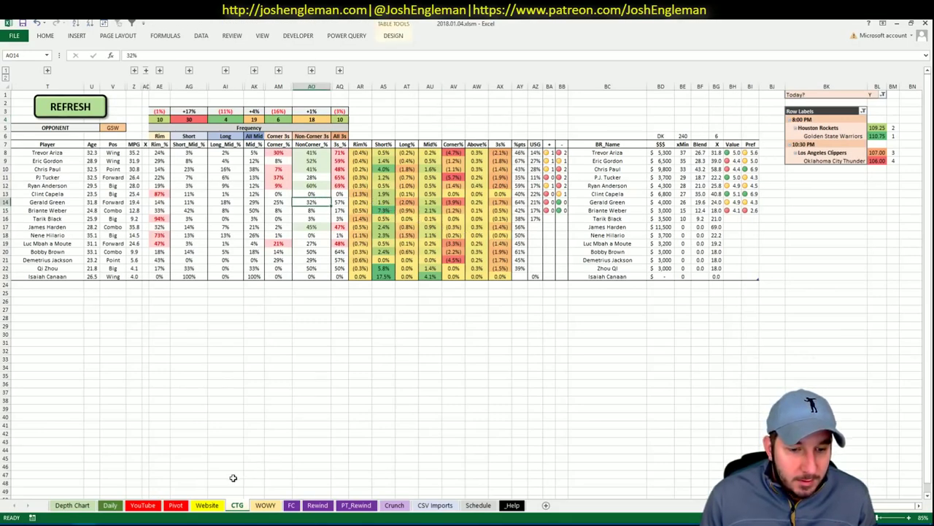
# Add Chris Paul to the Pivot sheet shortlist at tier 3.
pyautogui.click(176, 505)
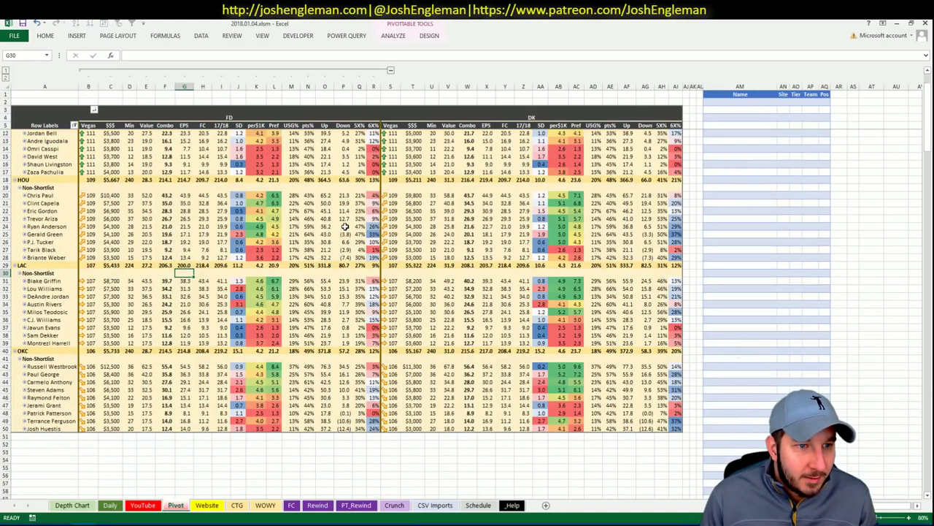
pyautogui.scroll(-1, 344, 229)
pyautogui.scroll(-1, 344, 229)
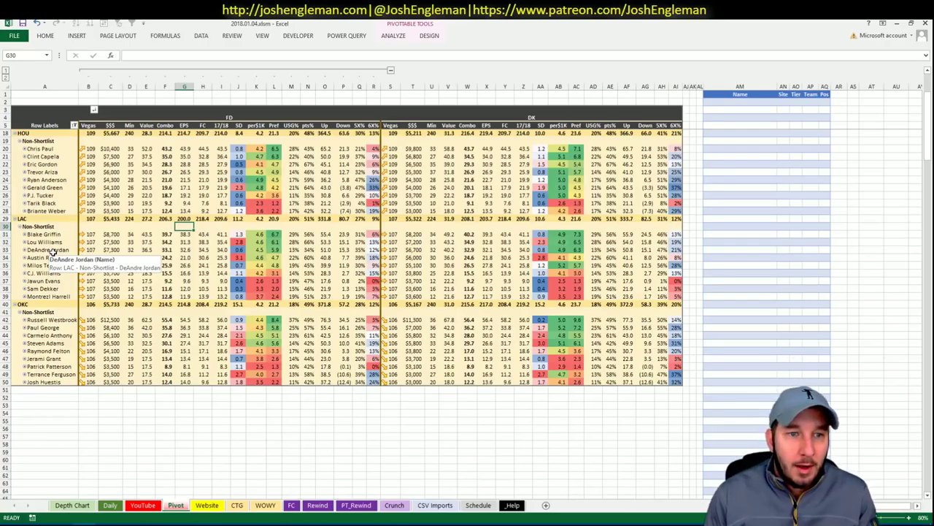
pyautogui.click(759, 147)
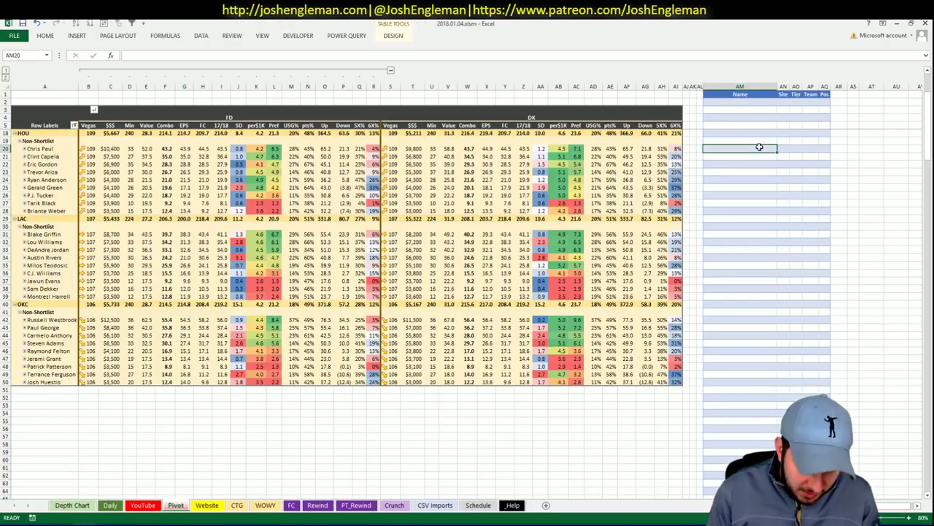
pyautogui.write('Chris Paul')
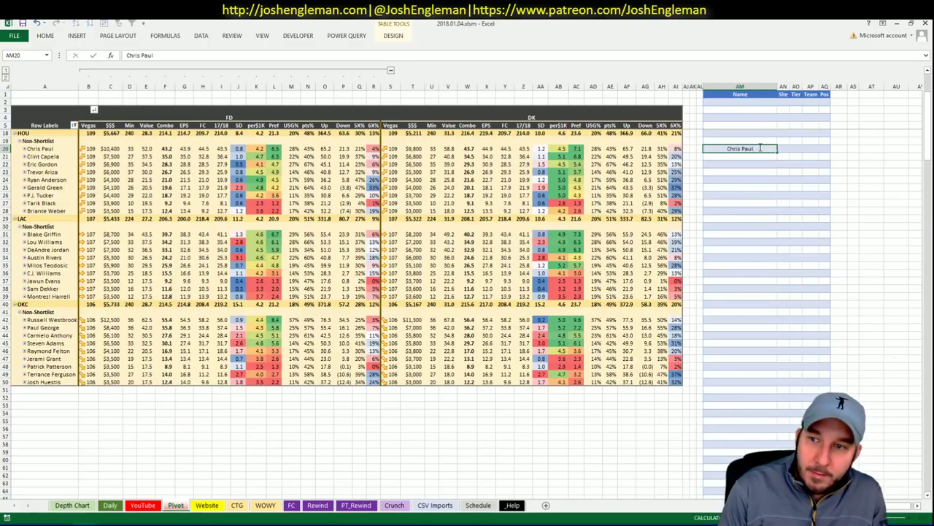
pyautogui.press('Tab')
pyautogui.press('Tab')
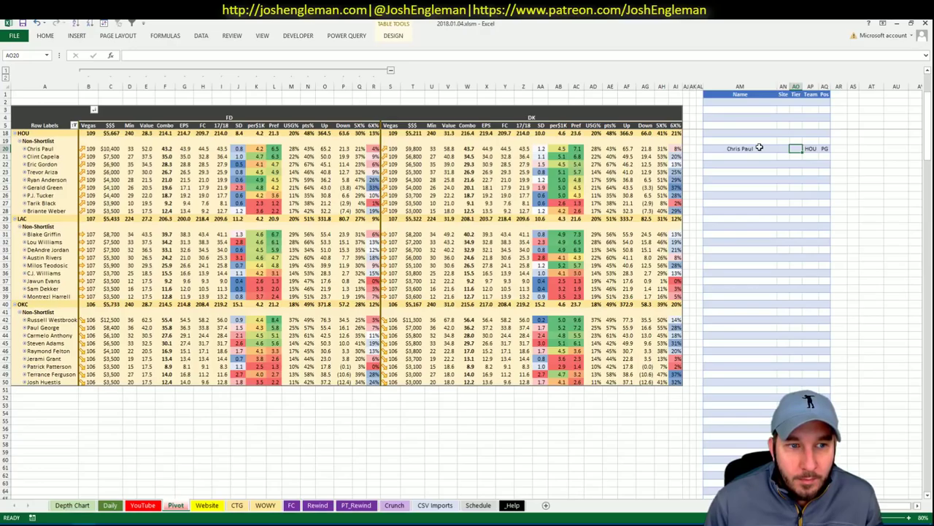
pyautogui.write('3')
pyautogui.press('Return')
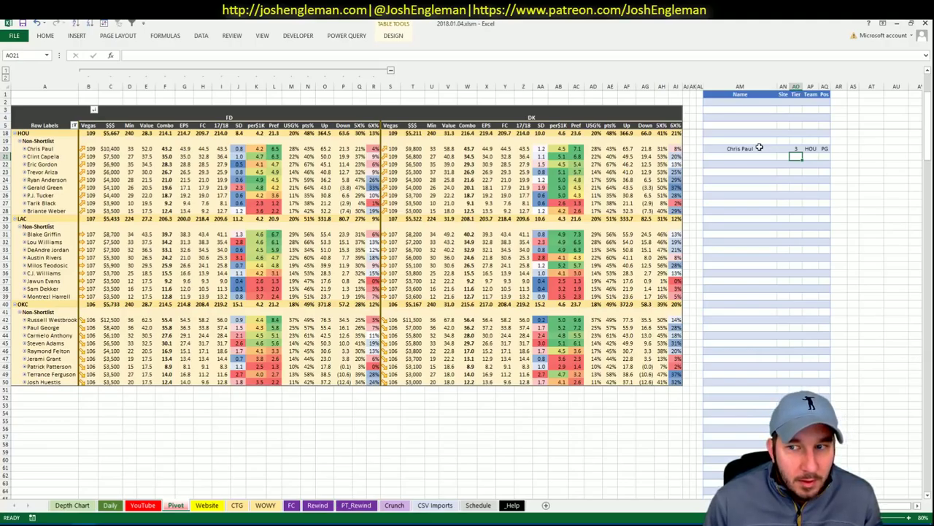
# Add Clint Capela to the next shortlist row at tier 2.
pyautogui.press('Left')
pyautogui.press('Left')
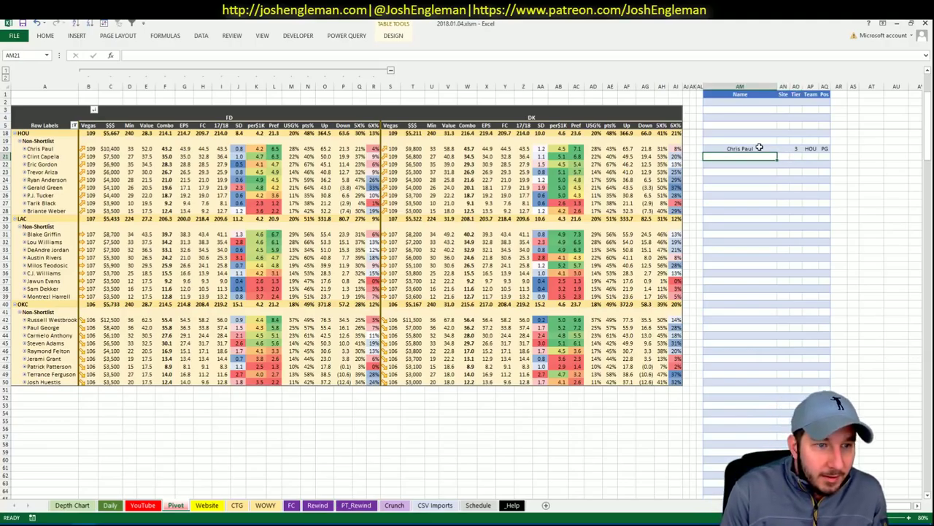
pyautogui.write('Clint Capela')
pyautogui.press('Return')
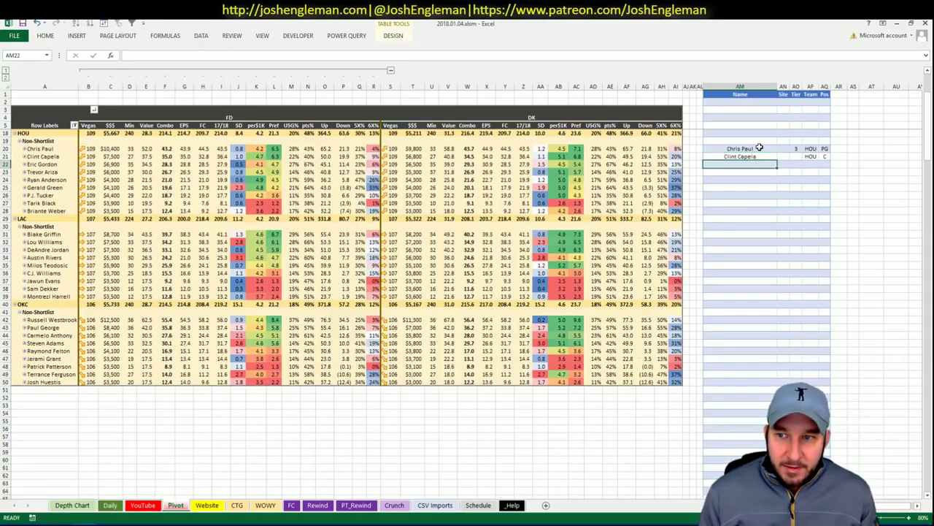
pyautogui.press('Up')
pyautogui.press('Right')
pyautogui.press('Right')
pyautogui.write('2')
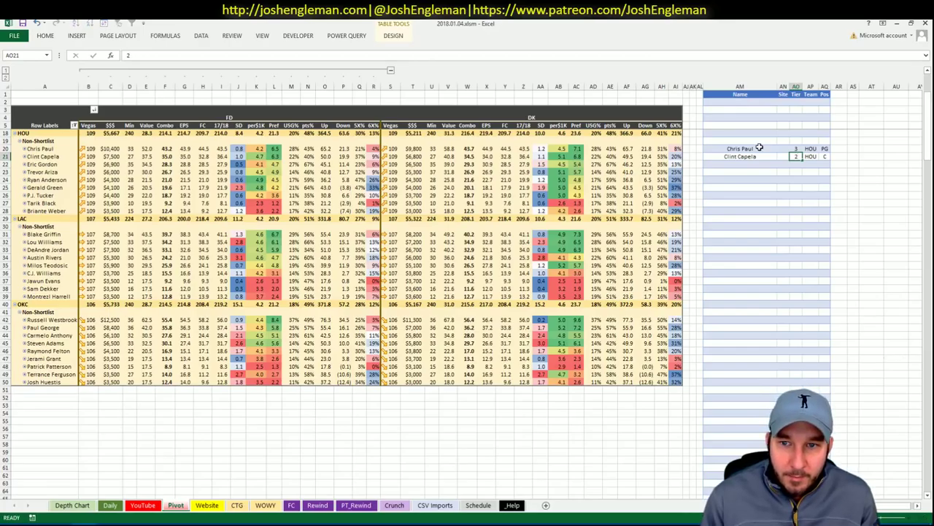
pyautogui.press('Return')
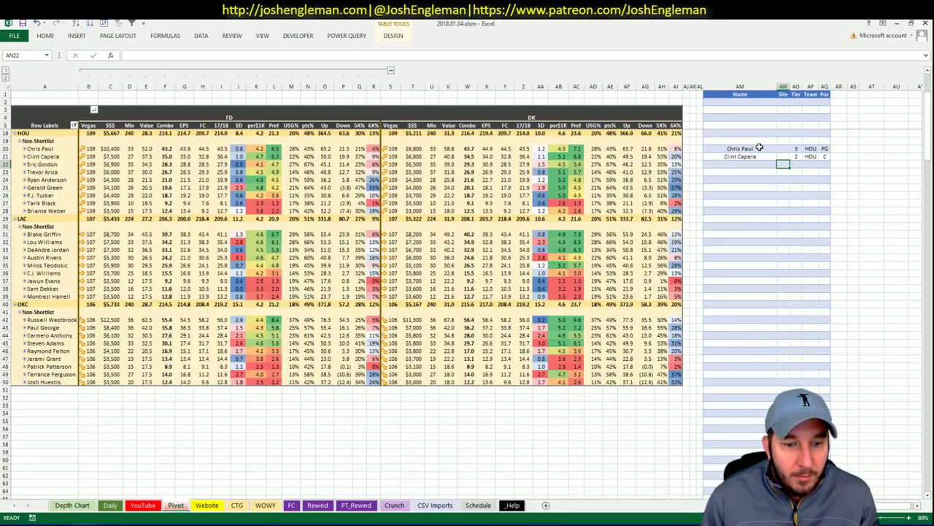
pyautogui.click(143, 505)
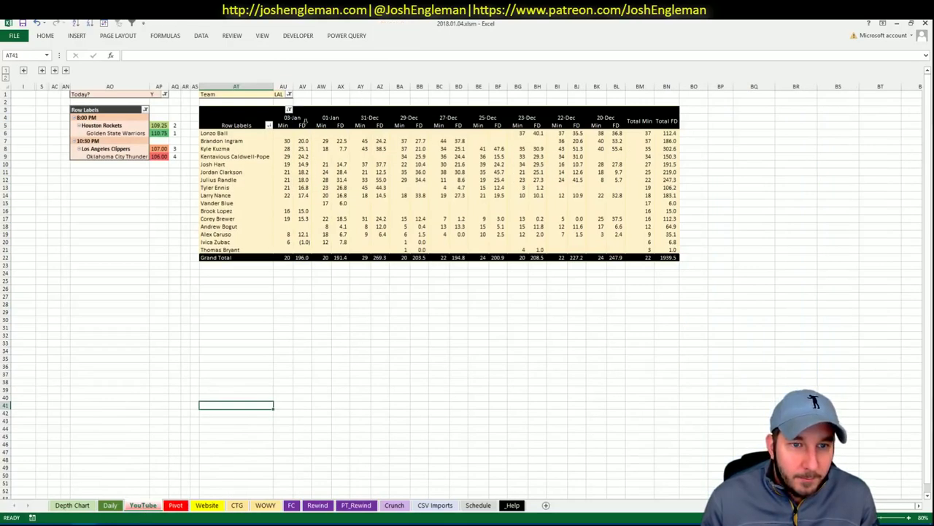
# Filter the YouTube minutes pivot to team HOU and return to the Pivot sheet.
pyautogui.click(281, 94)
pyautogui.write('HOU')
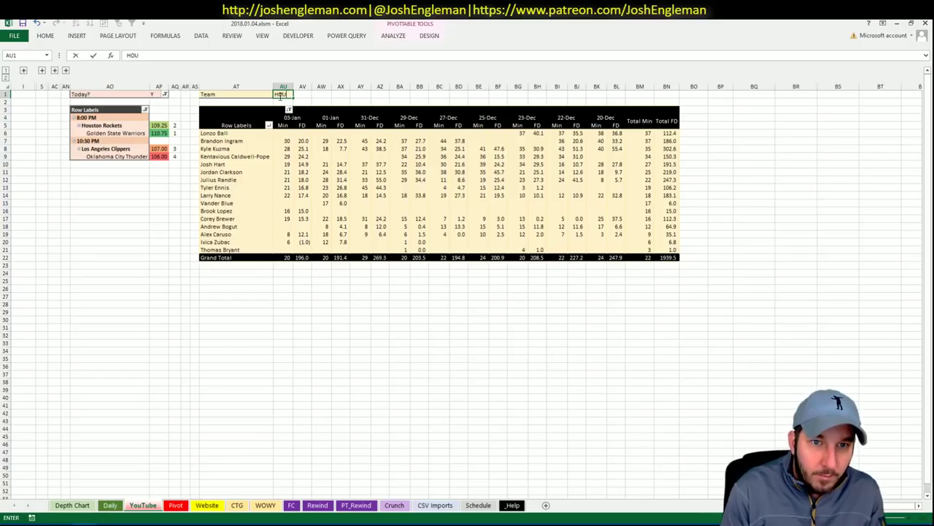
pyautogui.press('Return')
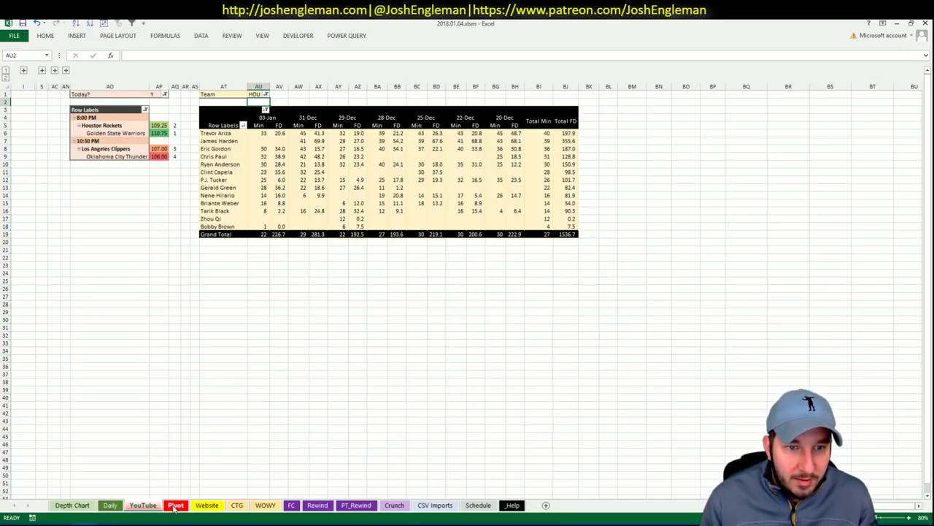
pyautogui.click(175, 505)
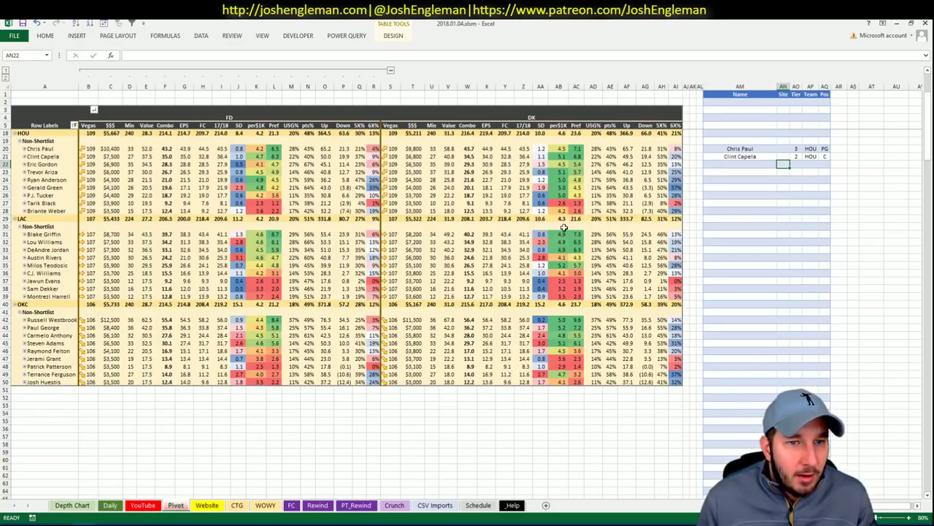
# Add Eric Gordon to the shortlist at tier 4.
pyautogui.click(761, 164)
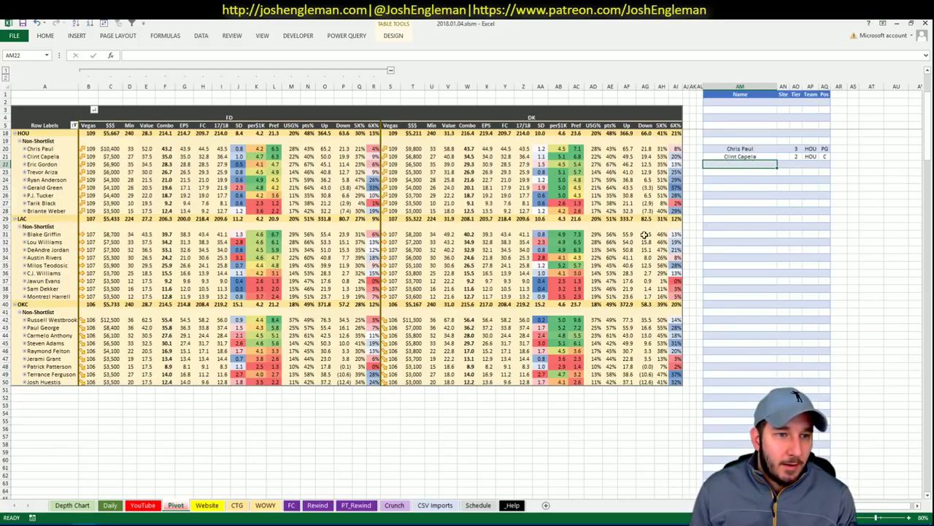
pyautogui.moveTo(648, 250)
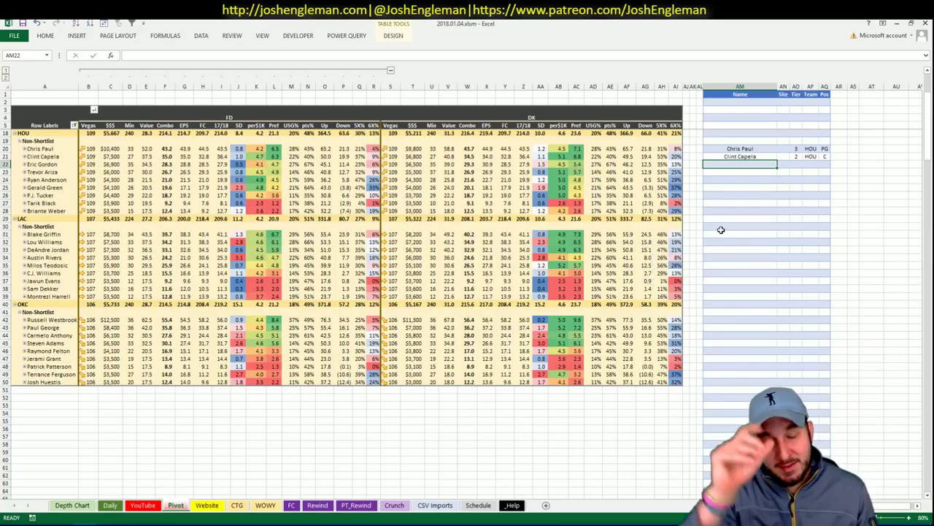
pyautogui.write('Er')
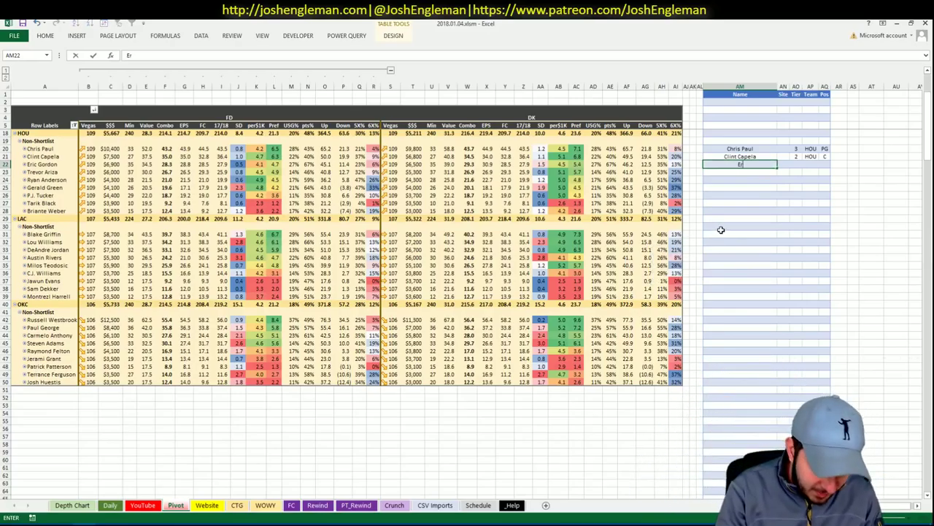
pyautogui.write('ic Gordon')
pyautogui.press('Tab')
pyautogui.press('Tab')
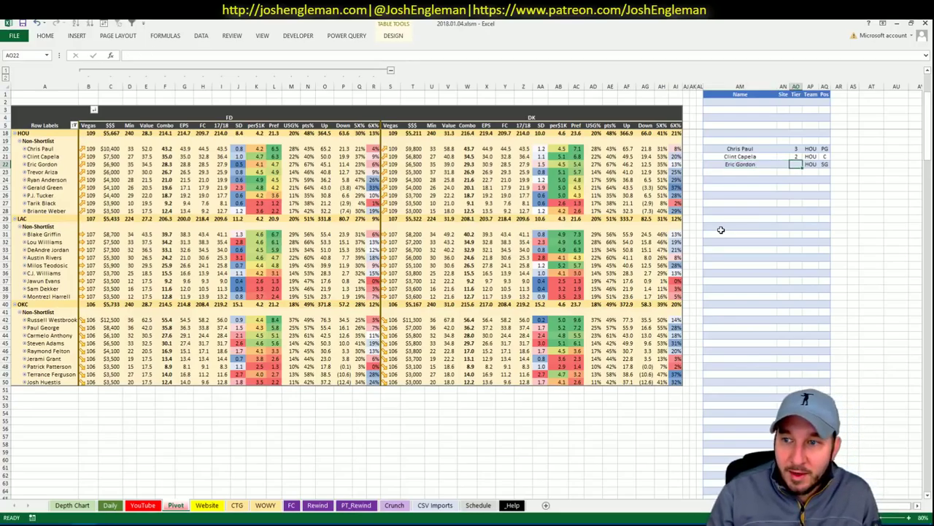
pyautogui.write('4')
pyautogui.press('Return')
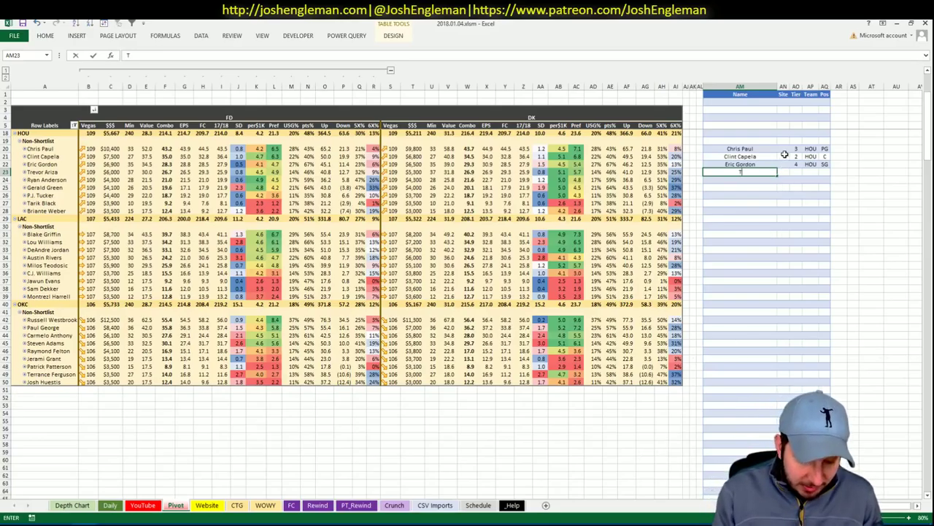
# Add Trevor Ariza at tier 4, then Ryan Anderson's name, to the shortlist.
pyautogui.write('Trevor Ariza')
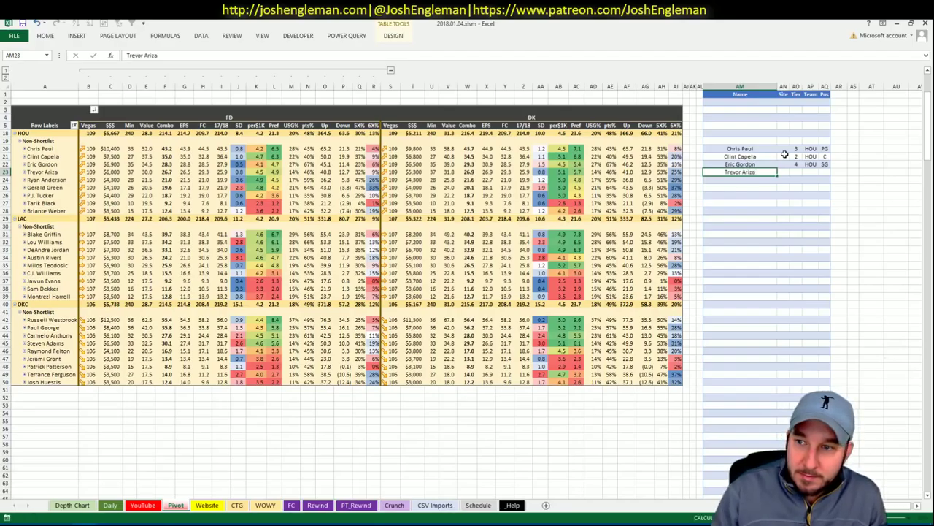
pyautogui.press('Tab')
pyautogui.press('Tab')
pyautogui.write('4')
pyautogui.hotkey('ctrl', 'Return')
pyautogui.press('Return')
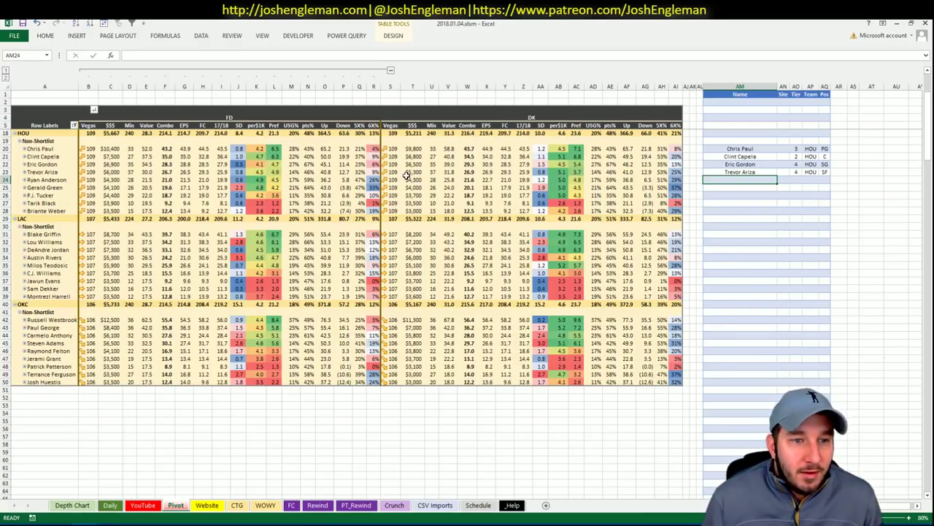
pyautogui.write('RE')
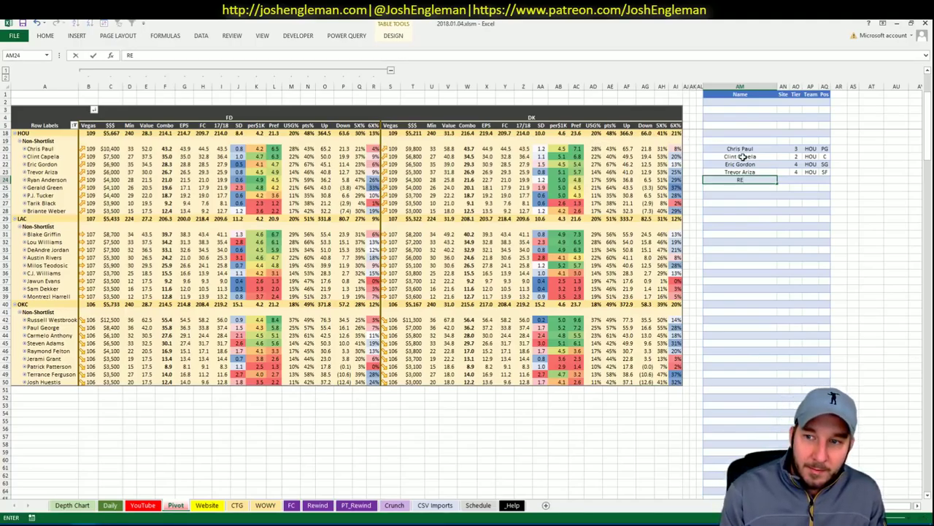
pyautogui.press('BackSpace')
pyautogui.write('yan Anders')
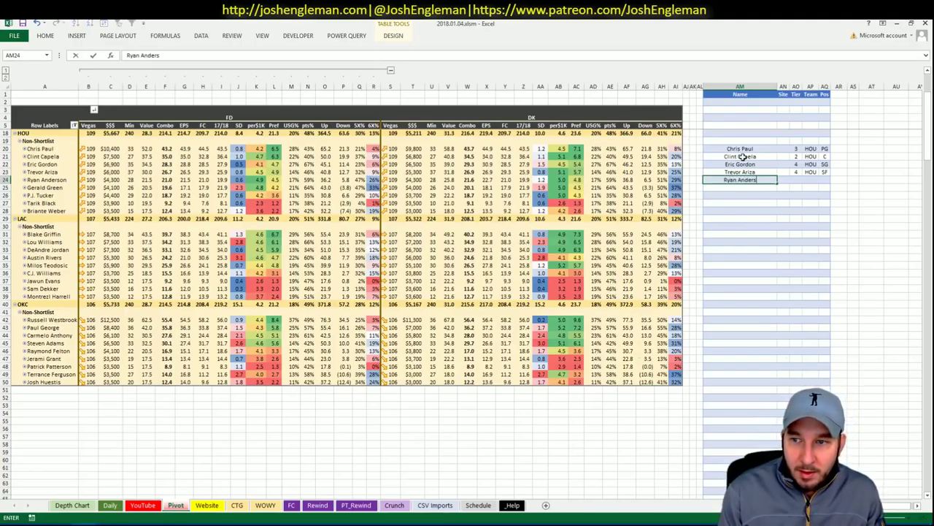
pyautogui.write('on')
pyautogui.press('Return')
# Move from the WOWY sheet to the CTG sheet showing Houston's shooting versus GSW.
pyautogui.click(265, 504)
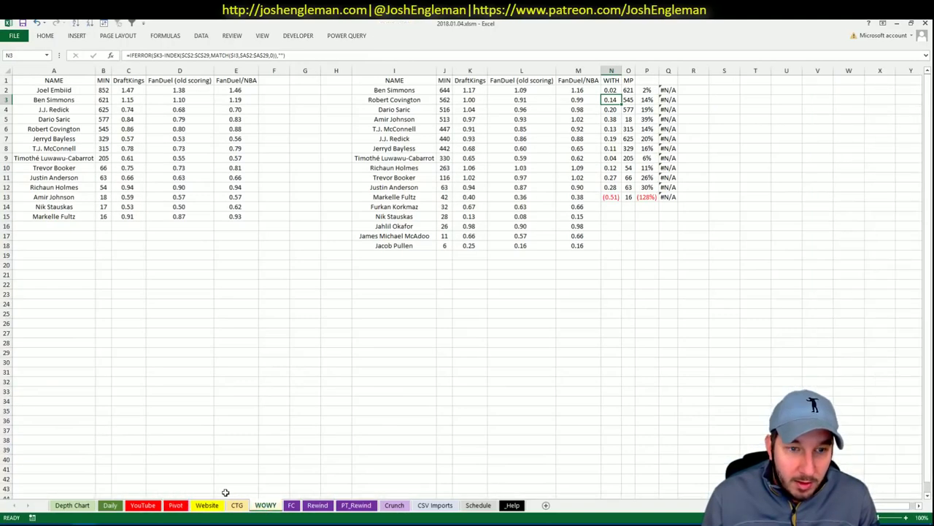
pyautogui.click(238, 505)
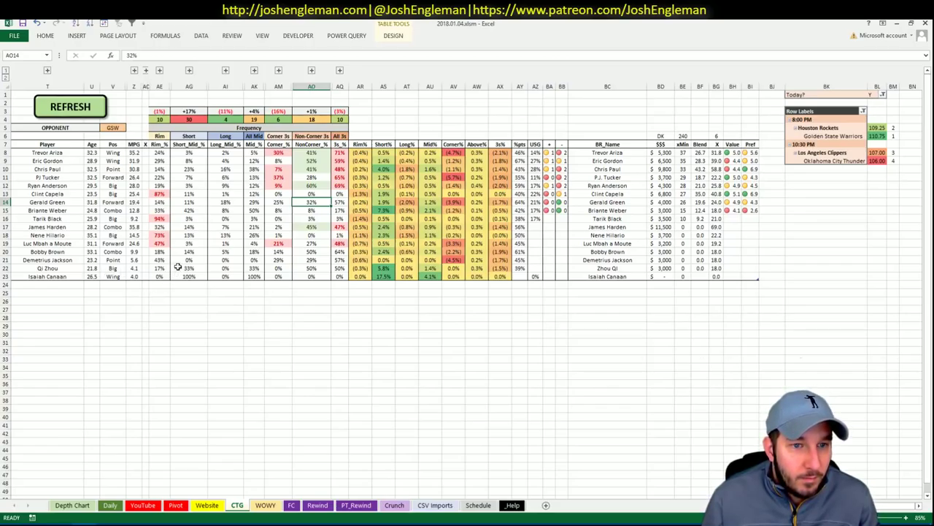
# Filter Fantasy Cruncher to PF players and view Ryan Anderson's game log against GSW.
pyautogui.hotkey('alt', 'Tab')
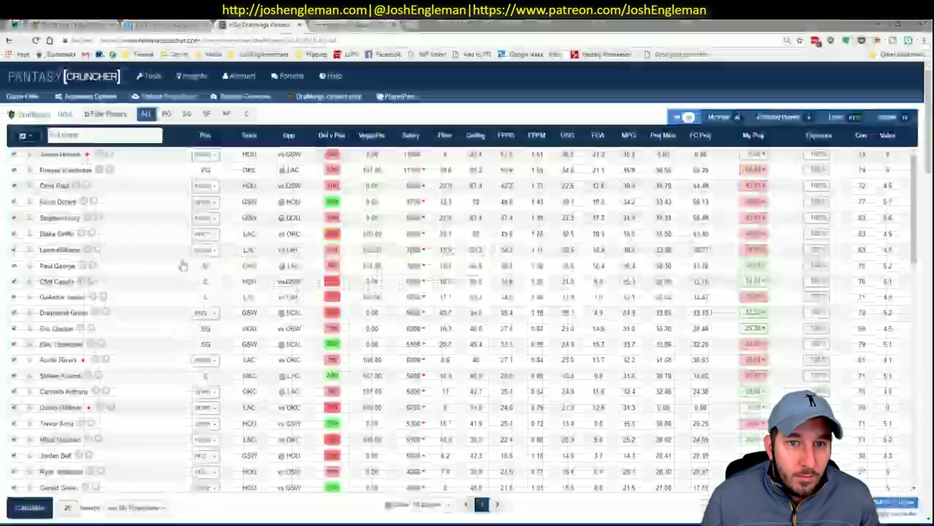
pyautogui.hotkey('alt', 'Tab')
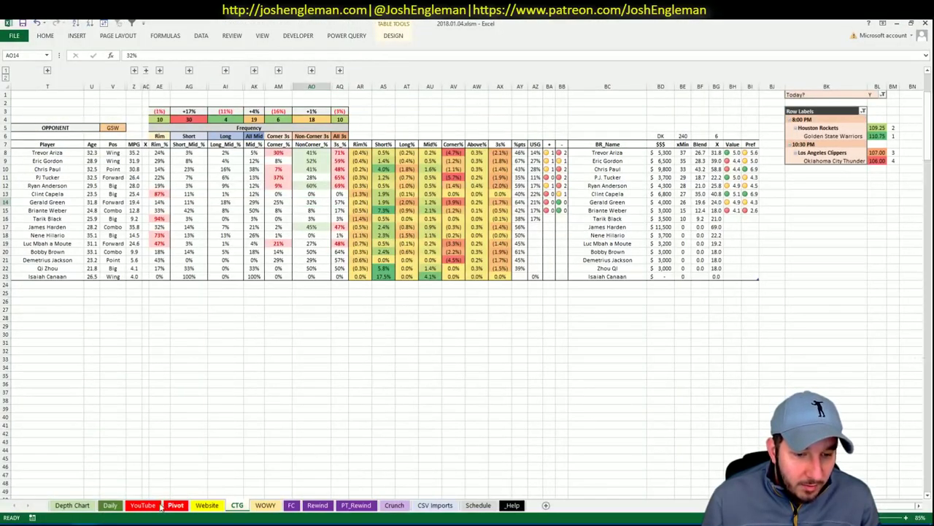
pyautogui.click(176, 505)
pyautogui.hotkey('alt', 'Tab')
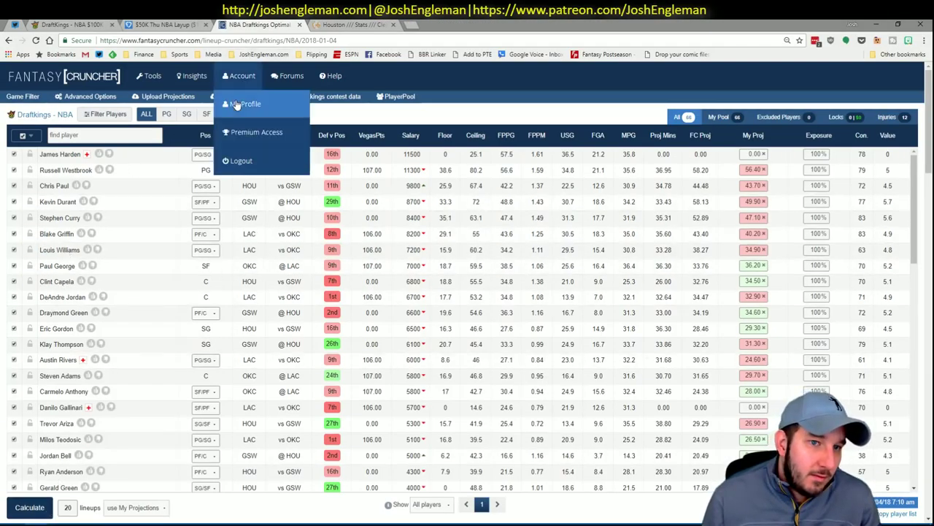
pyautogui.click(226, 114)
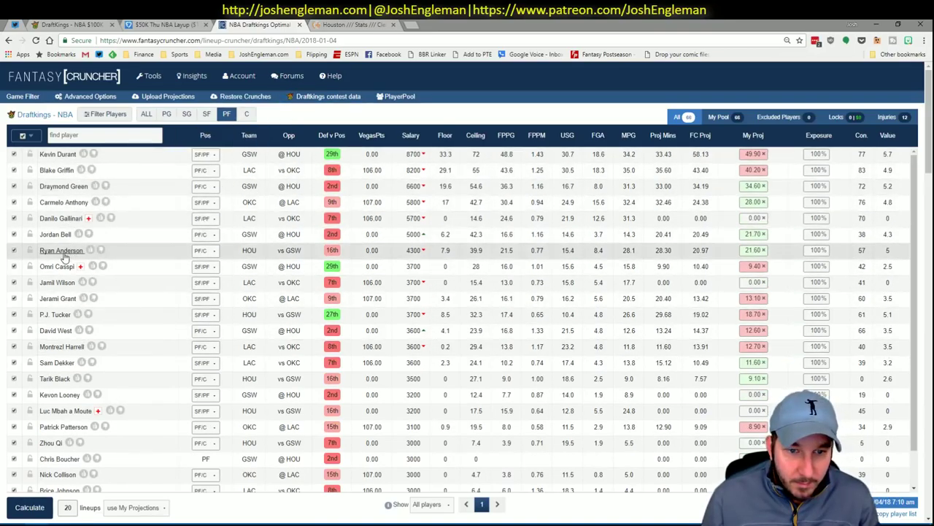
pyautogui.click(63, 253)
pyautogui.click(337, 304)
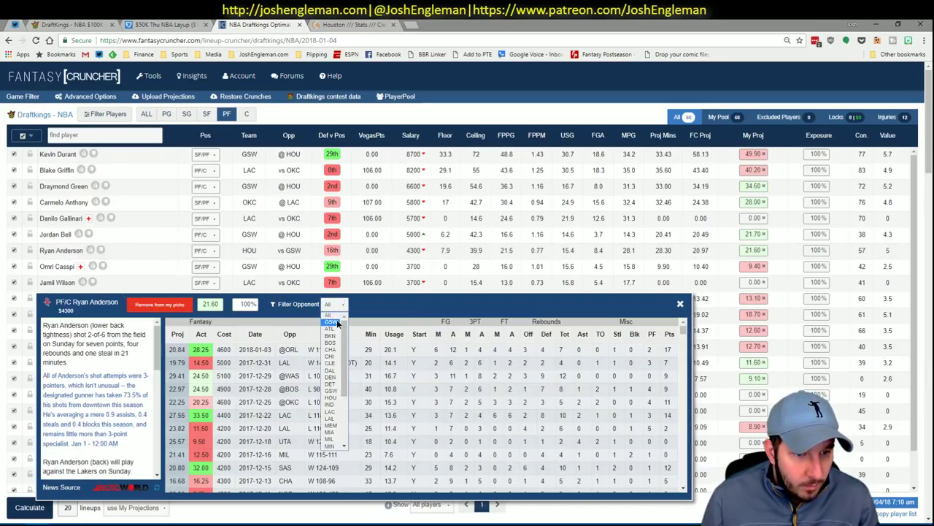
pyautogui.click(331, 322)
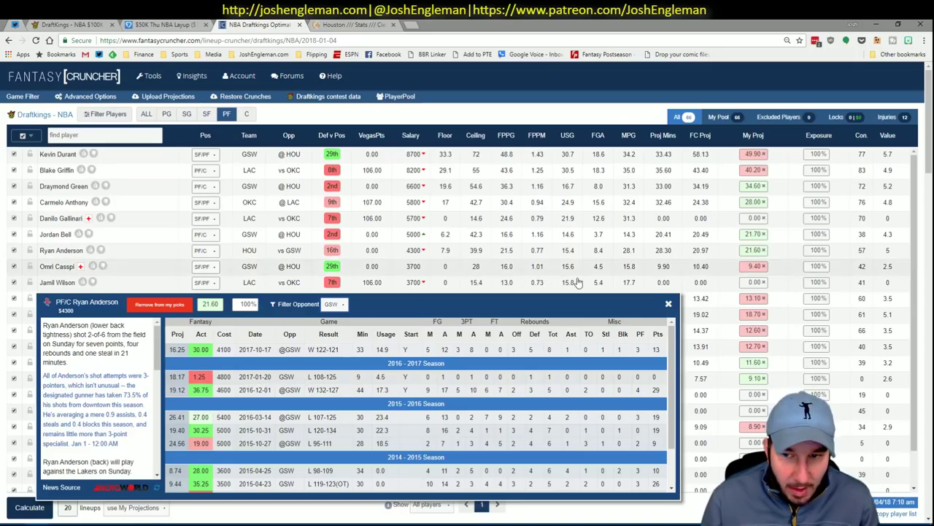
pyautogui.hotkey('alt', 'Tab')
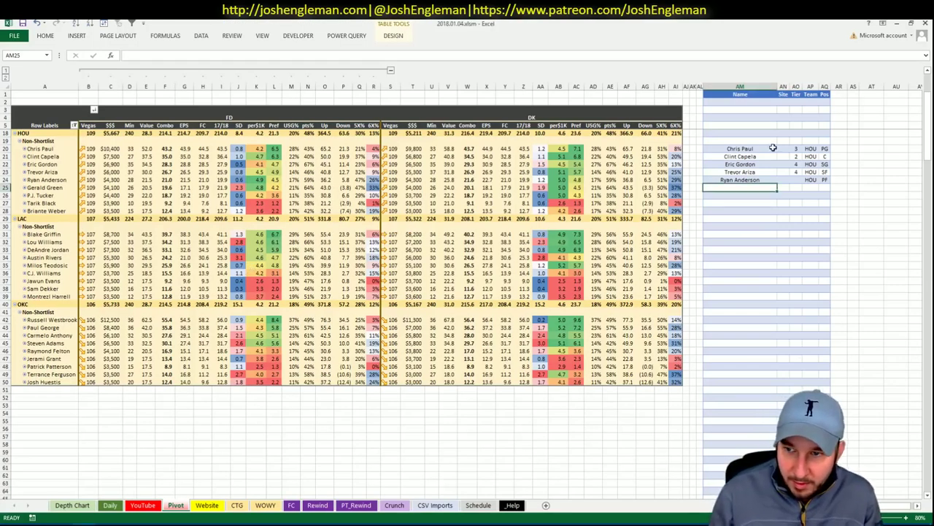
pyautogui.press('Up')
pyautogui.press('Right')
pyautogui.press('Right')
pyautogui.write('3')
pyautogui.press('Return')
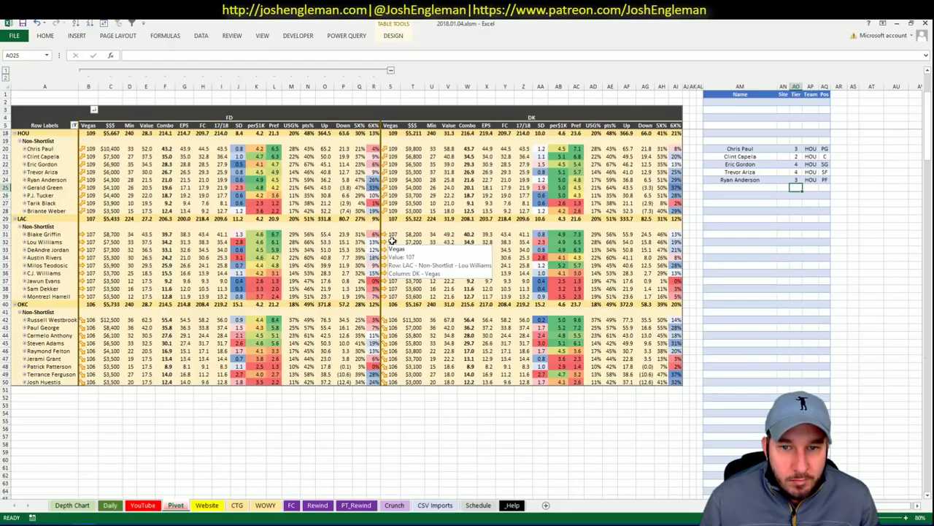
# Add Gerald Green at tier 4, then P.J. Tucker's name, to the shortlist.
pyautogui.press('Left')
pyautogui.press('Left')
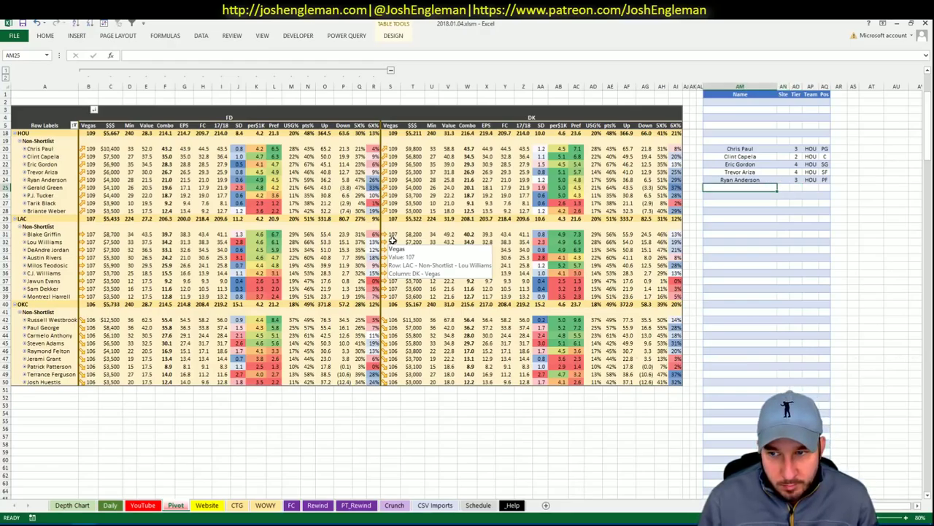
pyautogui.write('Gerald')
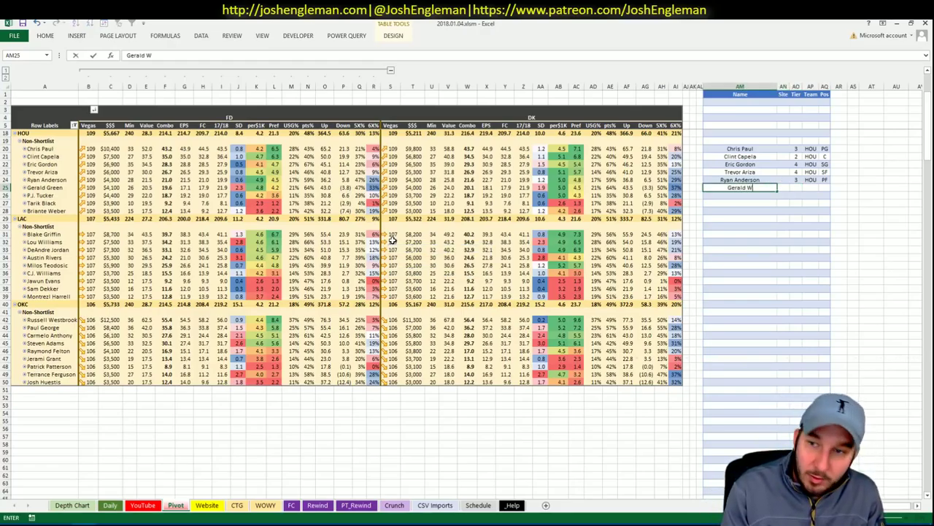
pyautogui.write(' Green')
pyautogui.press('Right')
pyautogui.press('Right')
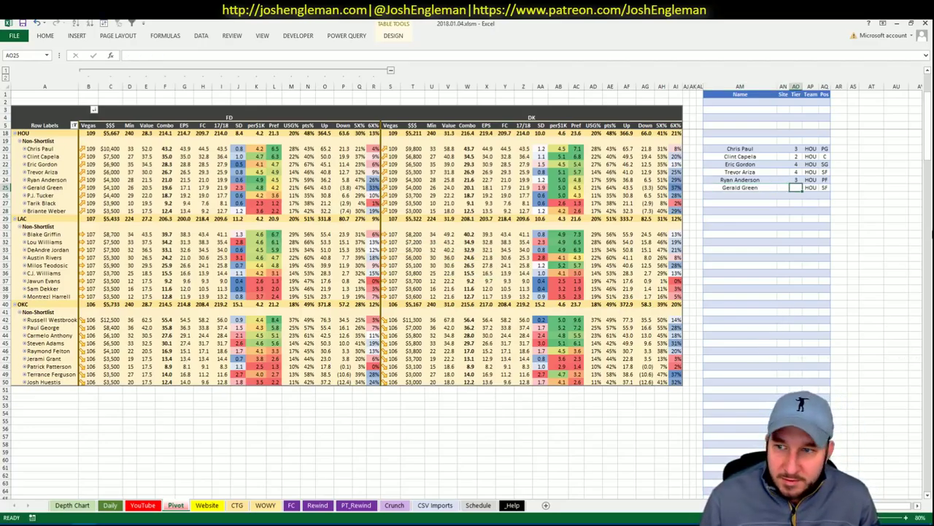
pyautogui.write('4')
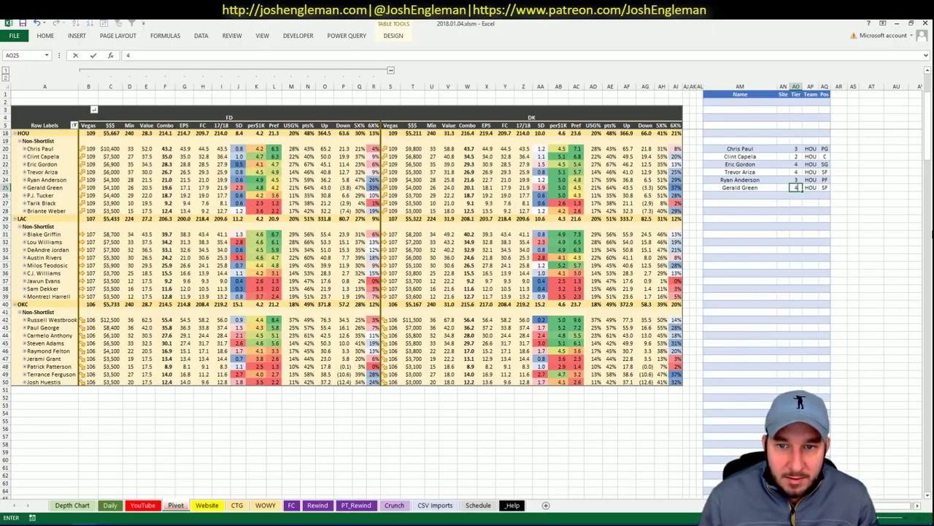
pyautogui.press('Escape')
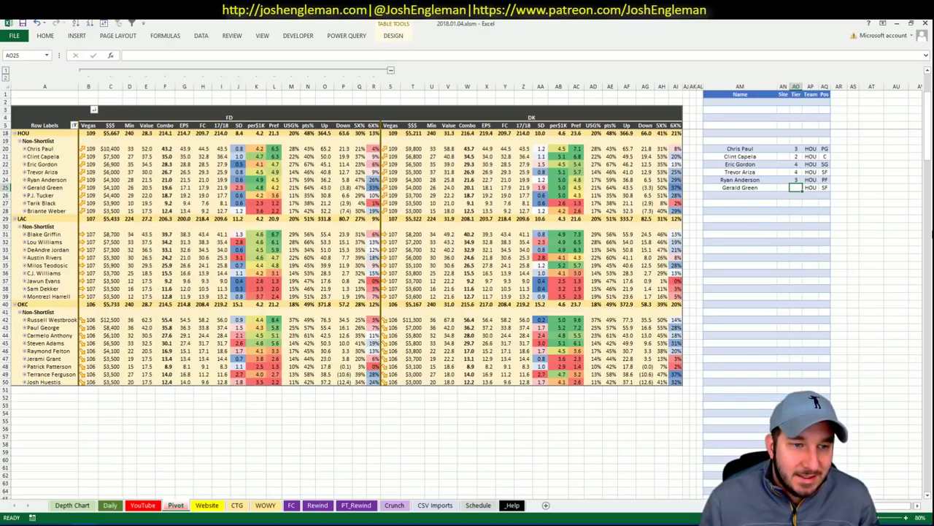
pyautogui.write('4')
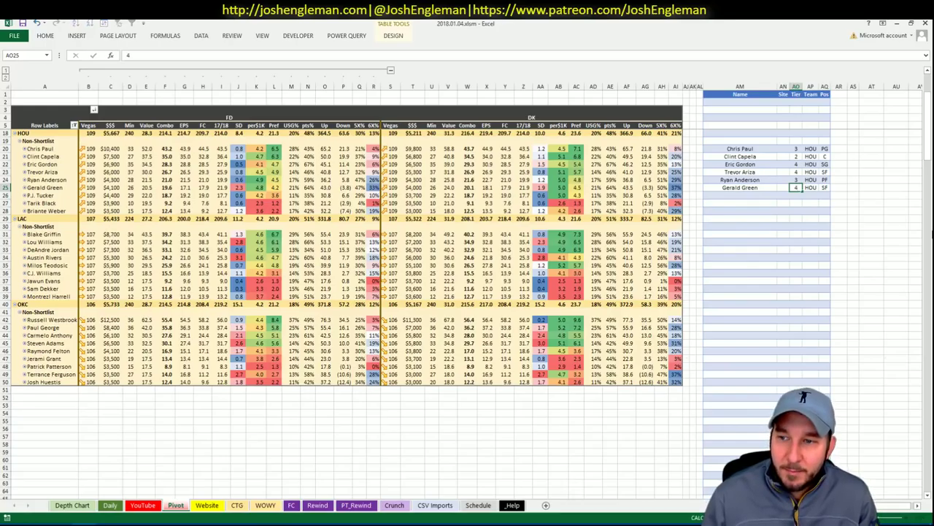
pyautogui.press('Return')
pyautogui.write('P.J. Tucker')
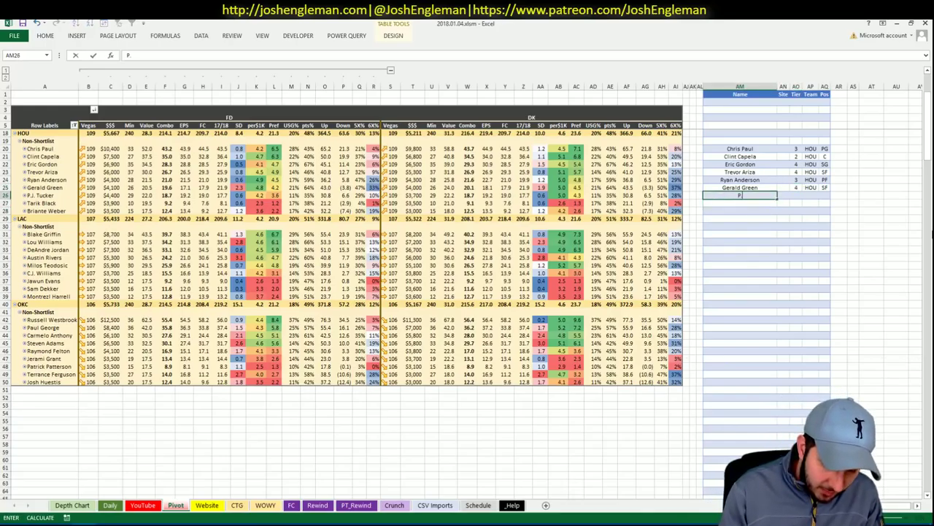
pyautogui.press('Tab')
pyautogui.press('Tab')
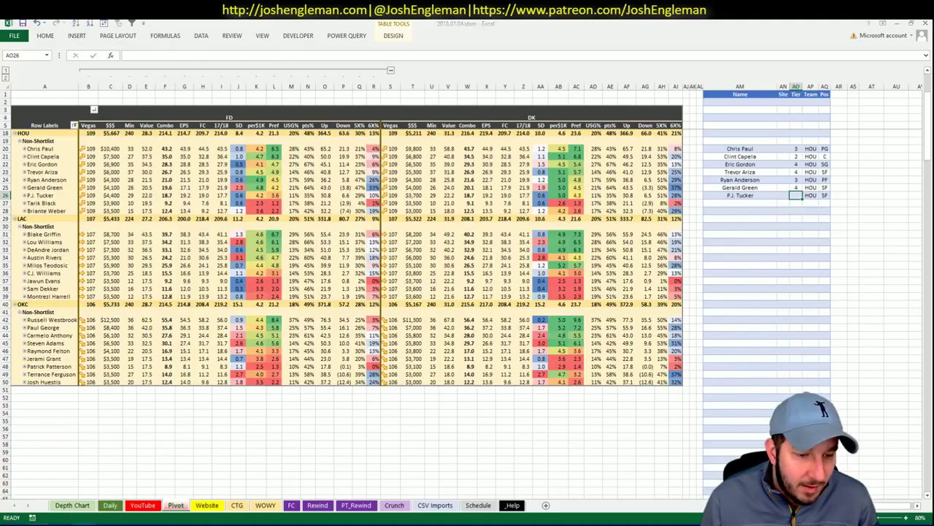
pyautogui.click(49, 522)
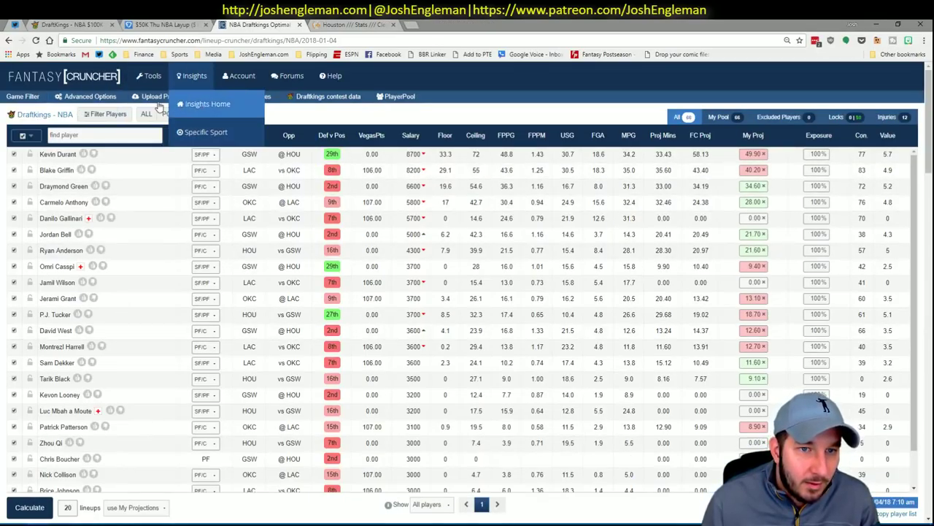
# Check P.J. Tucker's game log against GSW among SF players, then close his details.
pyautogui.click(207, 115)
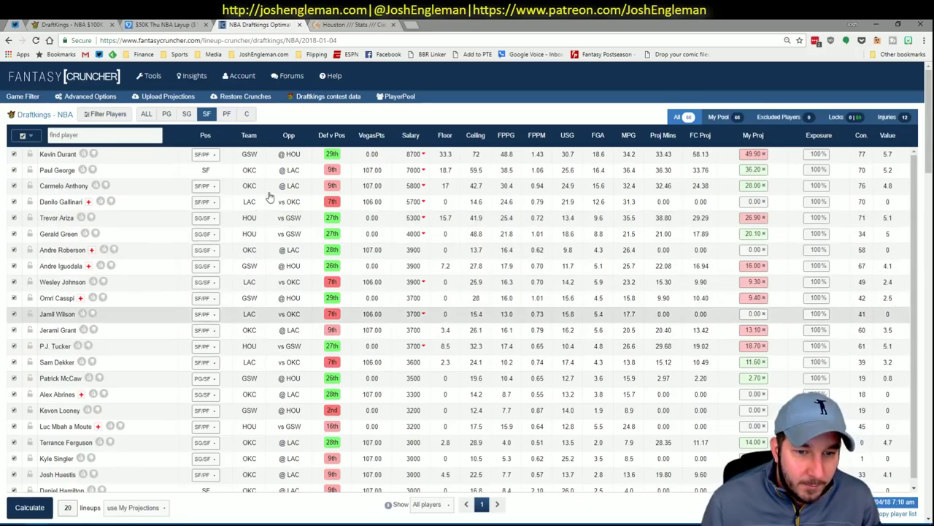
pyautogui.click(64, 348)
pyautogui.click(324, 303)
pyautogui.click(328, 326)
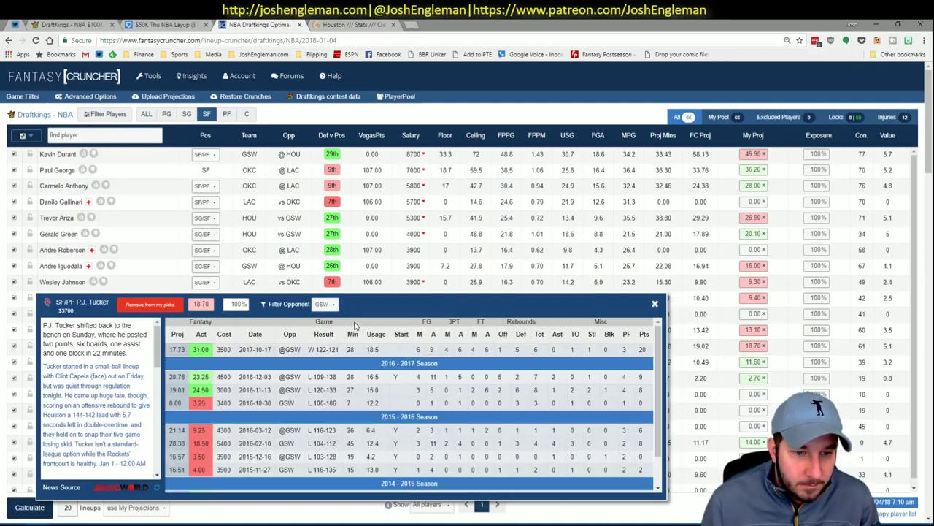
pyautogui.click(656, 305)
pyautogui.hotkey('alt', 'Tab')
pyautogui.hotkey('alt', 'Tab')
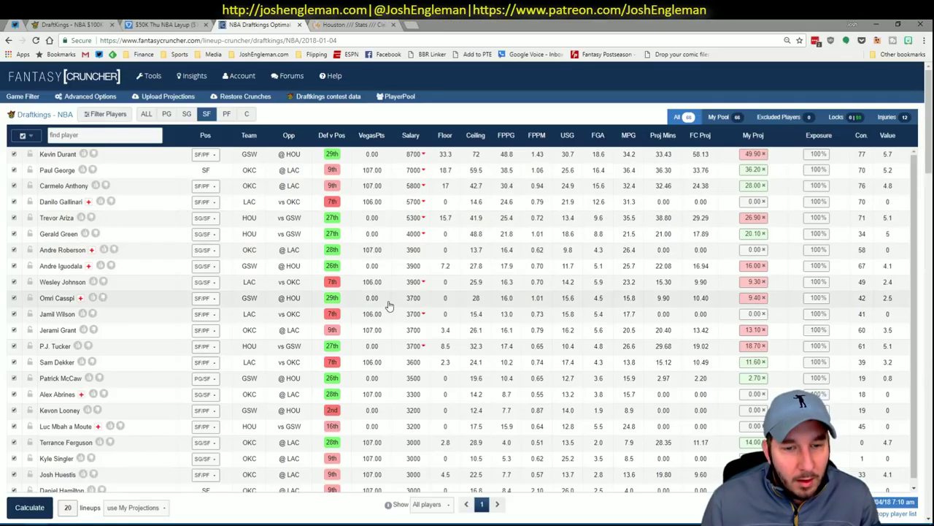
pyautogui.hotkey('alt', 'Tab')
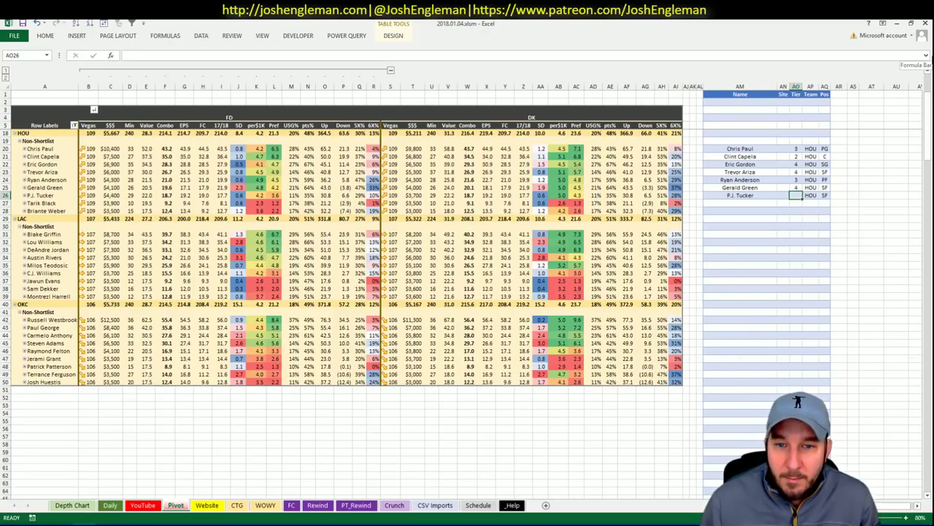
# Give P.J. Tucker tier 3 and set the CTG sheet's opponent cell V5 to HOU.
pyautogui.write('3')
pyautogui.press('Return')
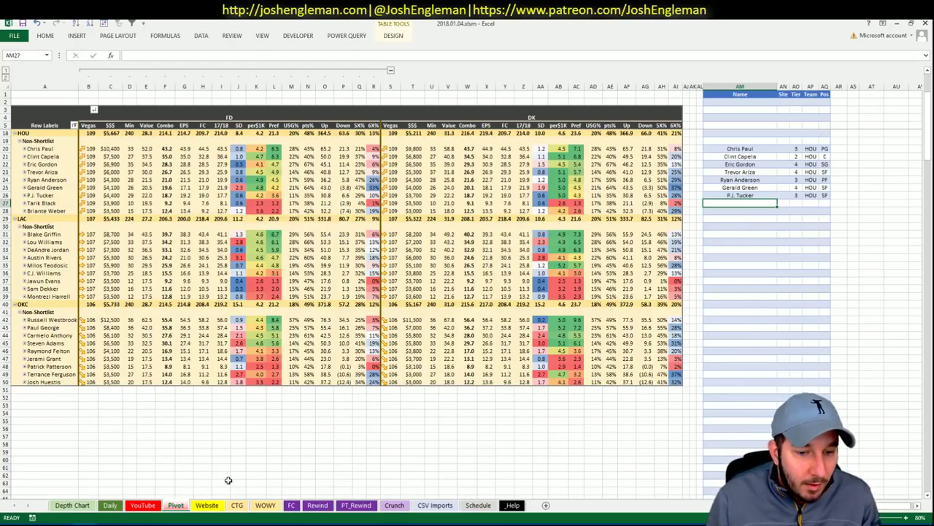
pyautogui.click(237, 505)
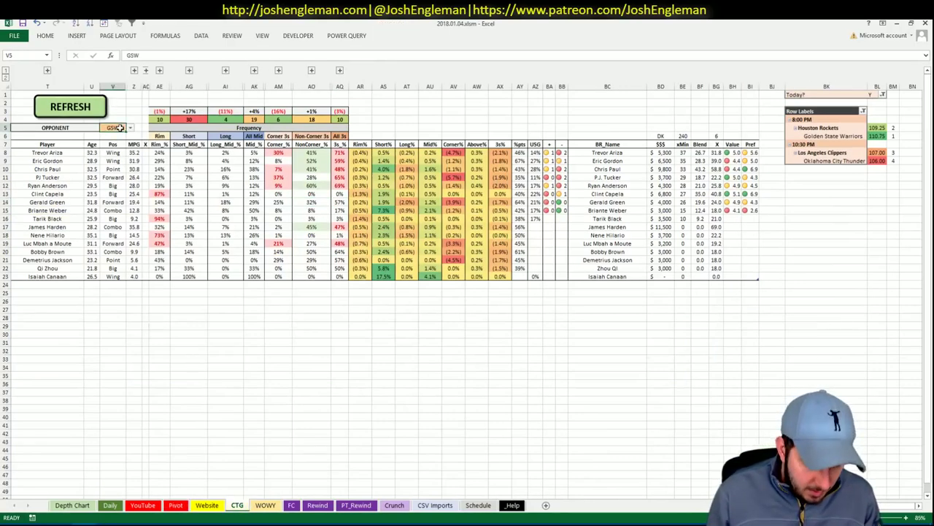
pyautogui.write('HOU')
pyautogui.press('Return')
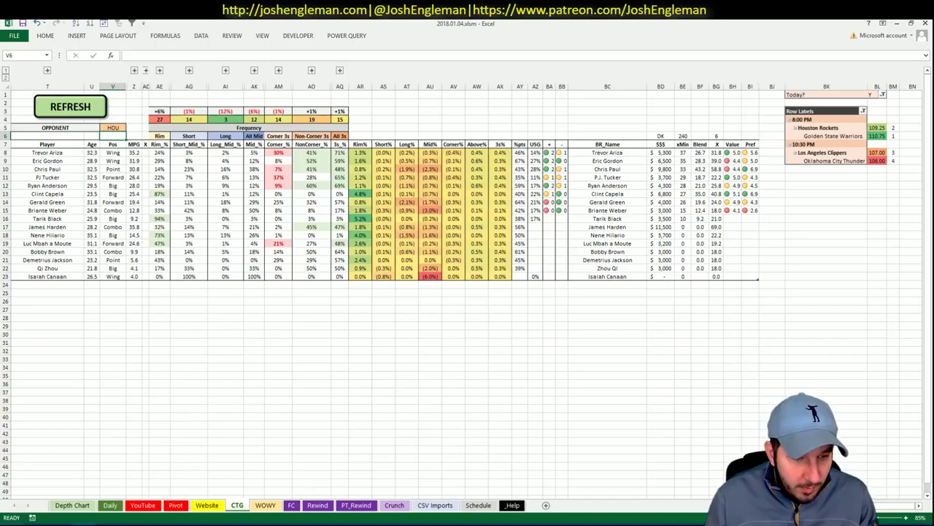
pyautogui.hotkey('alt', 'Tab')
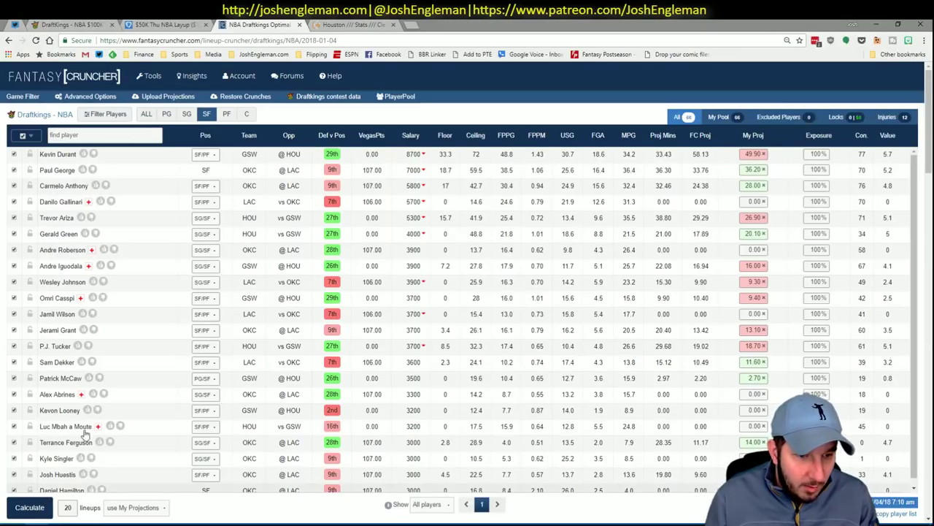
# Open the Golden State Warriors page on Cleaning the Glass at Shooting: Frequency.
pyautogui.click(335, 22)
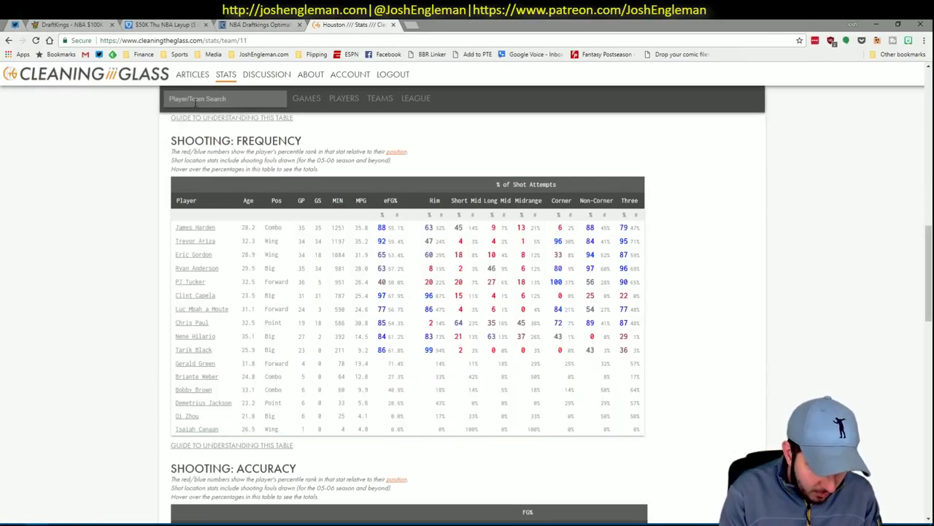
pyautogui.write('gol')
pyautogui.press('Down')
pyautogui.press('Return')
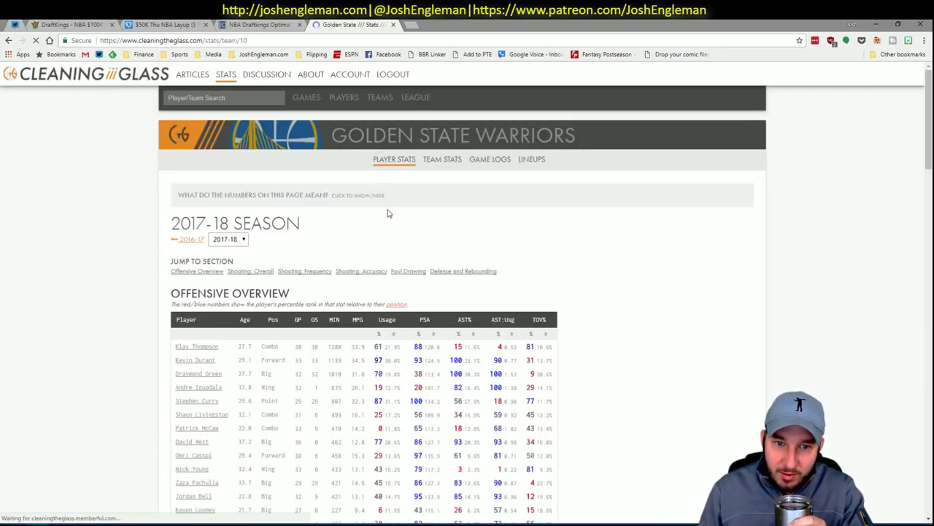
pyautogui.click(324, 271)
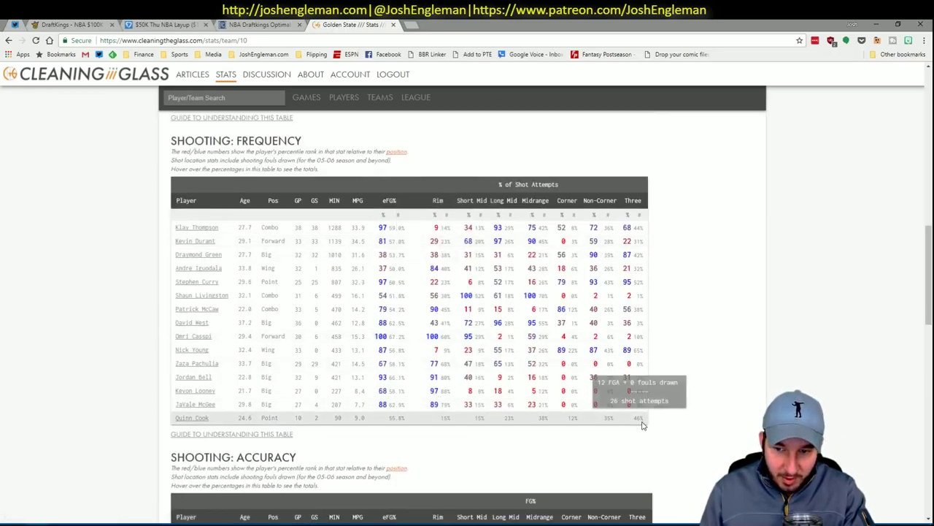
# Copy the Warriors shooting-frequency table and refresh the Excel CTG sheet with it.
pyautogui.moveTo(642, 416); pyautogui.dragTo(175, 231)
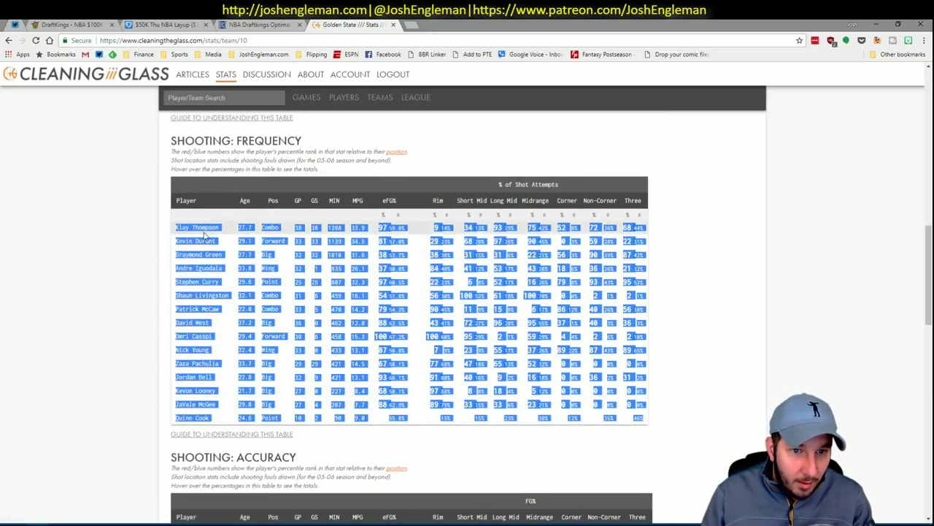
pyautogui.rightClick(271, 228)
pyautogui.click(296, 236)
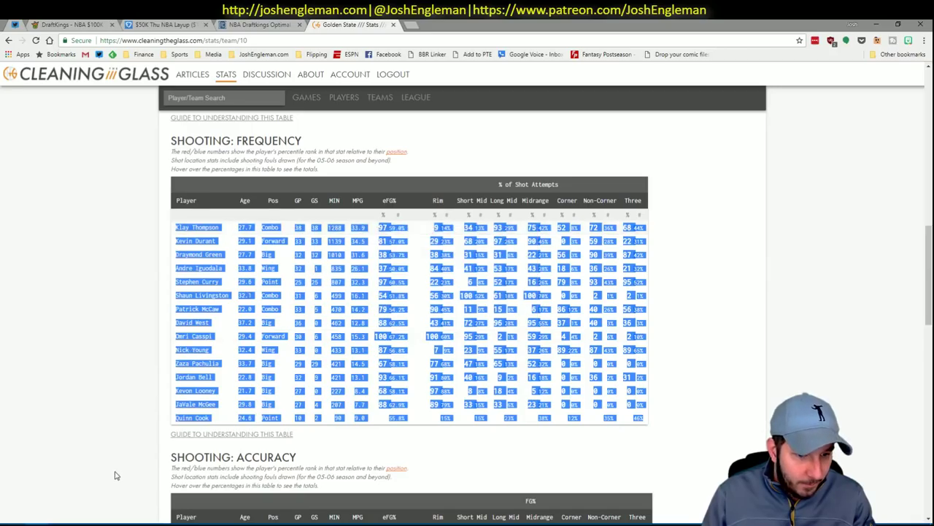
pyautogui.click(84, 524)
pyautogui.click(80, 107)
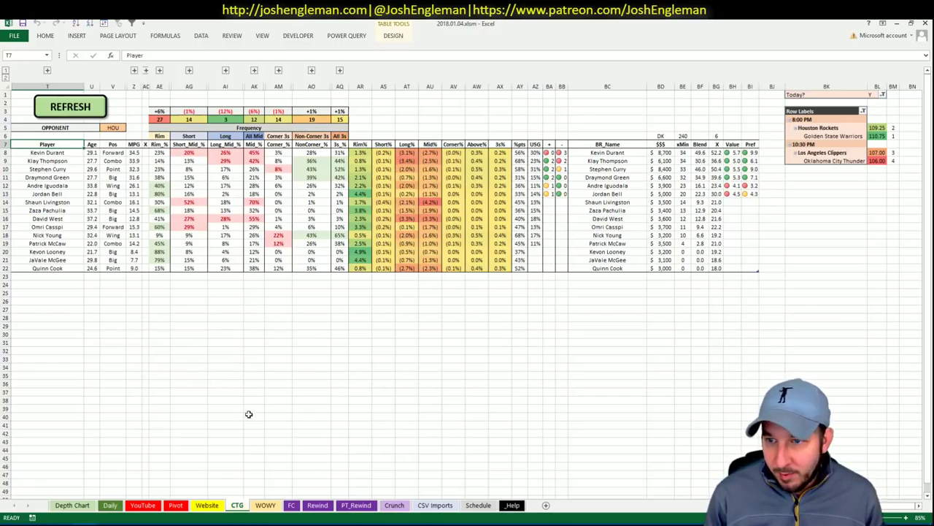
# On the Pivot sheet, enter Kevin Durant in the next empty shortlist row with tier 1.
pyautogui.click(176, 505)
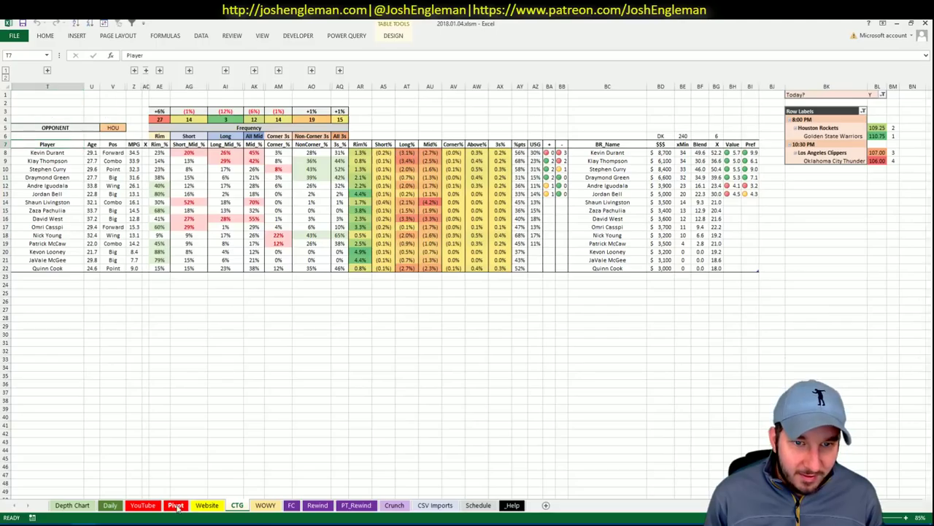
pyautogui.click(237, 203)
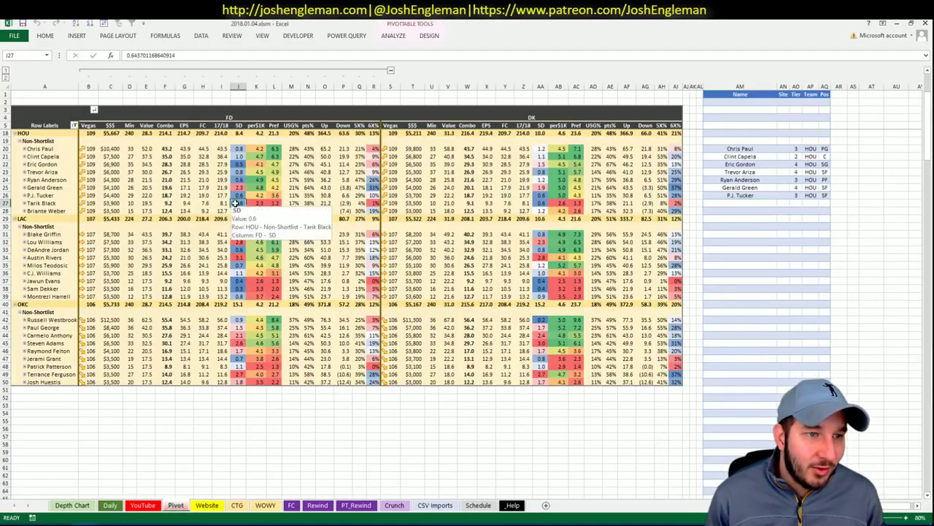
pyautogui.scroll(4, 236, 203)
pyautogui.click(744, 149)
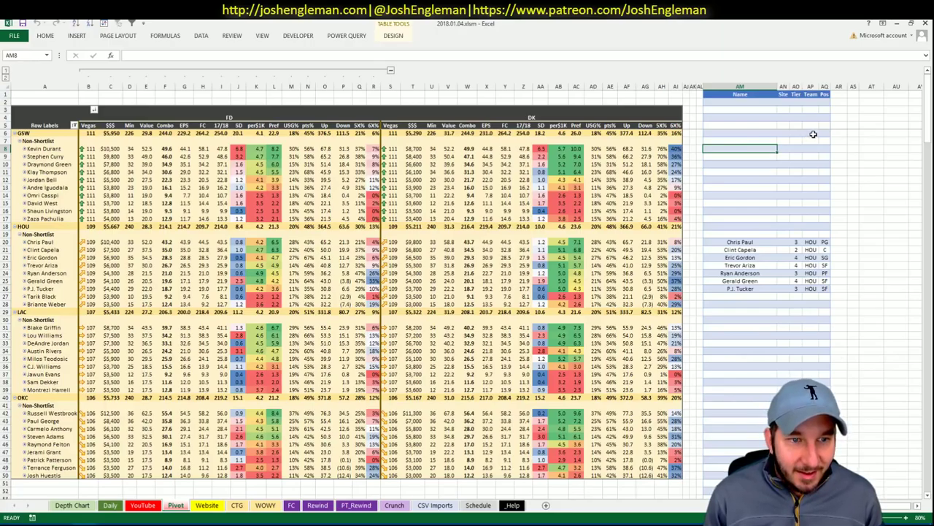
pyautogui.write('Kevin Durant')
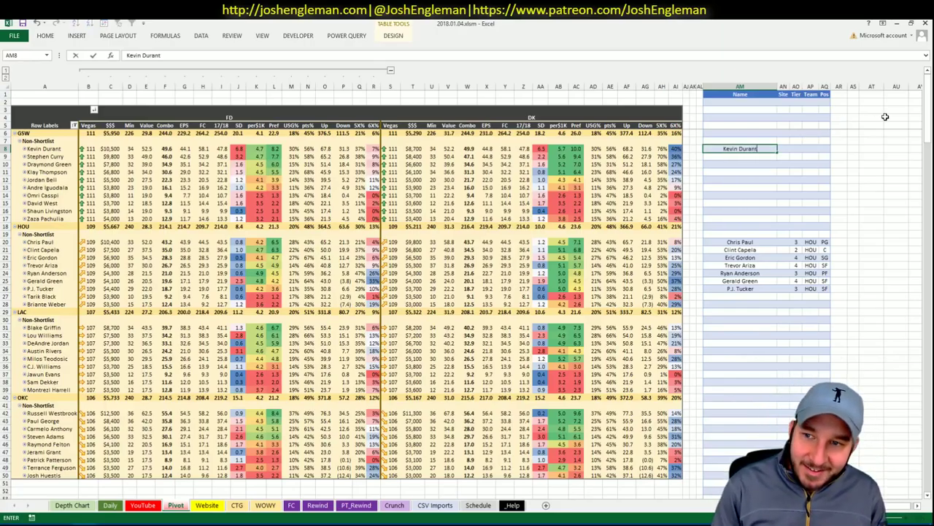
pyautogui.press('Tab')
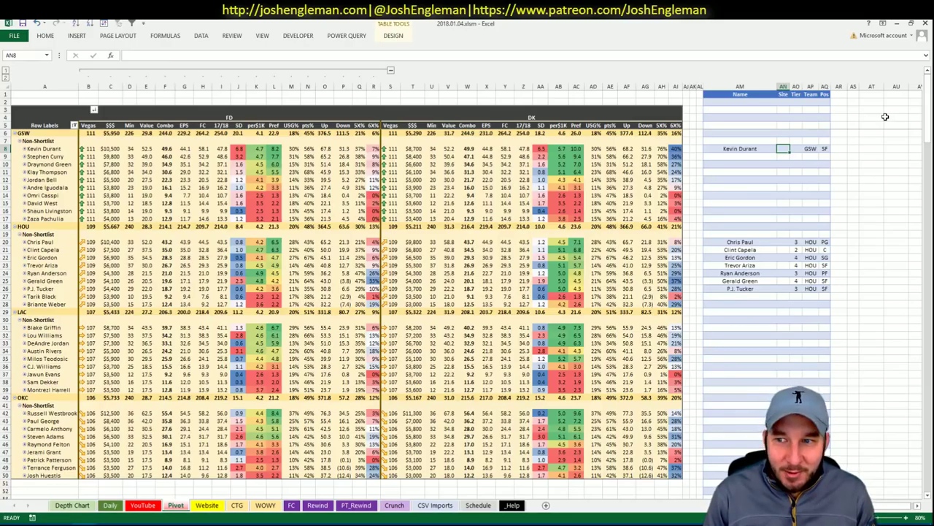
pyautogui.write('1')
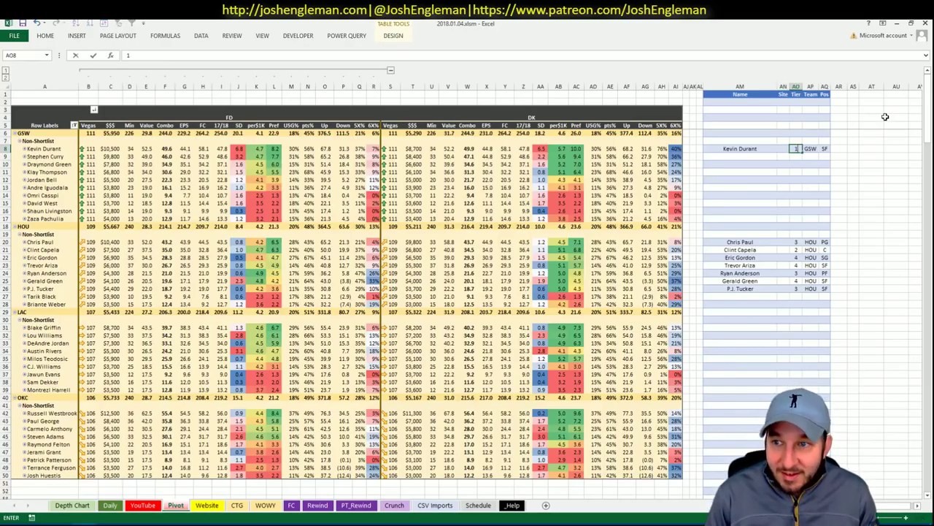
pyautogui.press('Return')
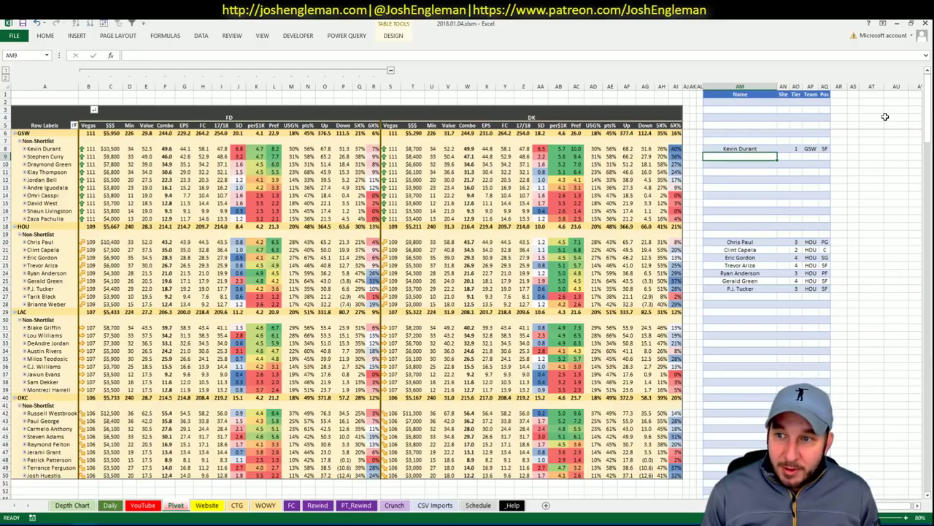
pyautogui.press('Up')
pyautogui.press('Down')
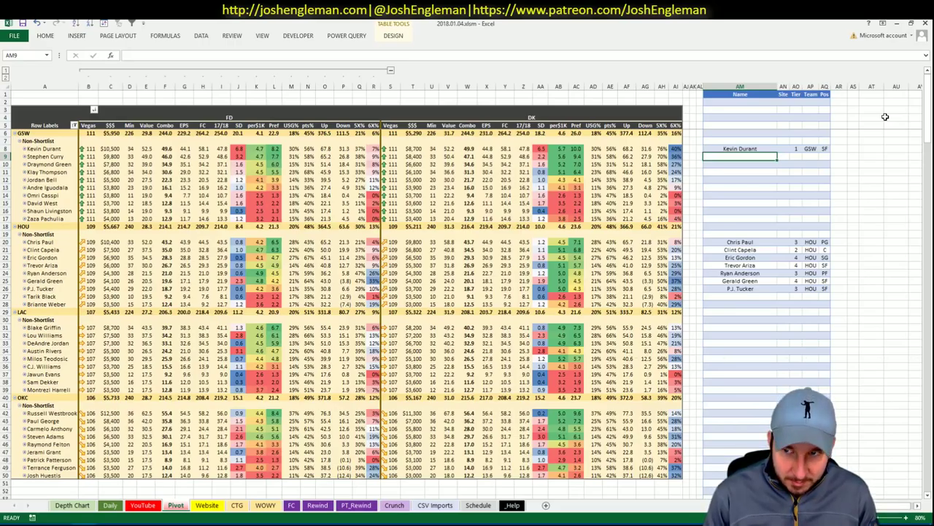
pyautogui.press('Up')
pyautogui.press('Down')
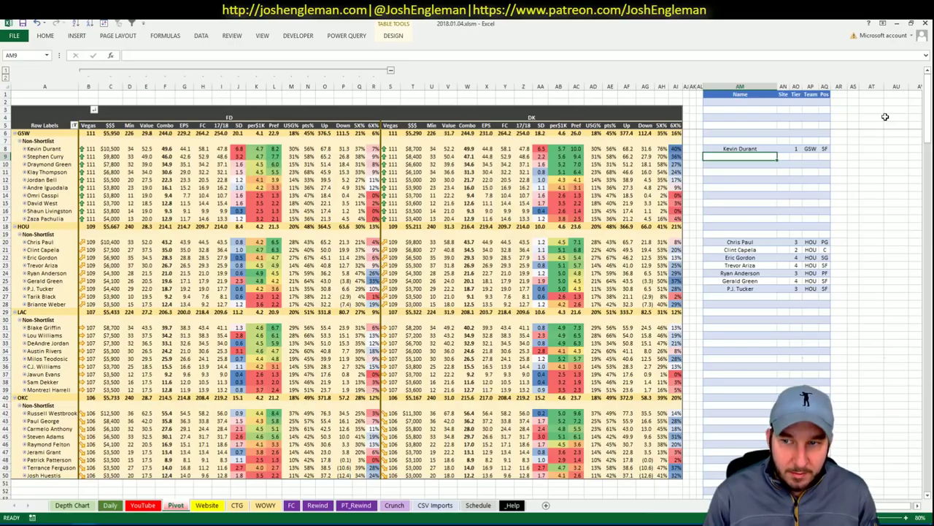
# Add Stephen Curry to the shortlist with tier 1.
pyautogui.write('Stephen')
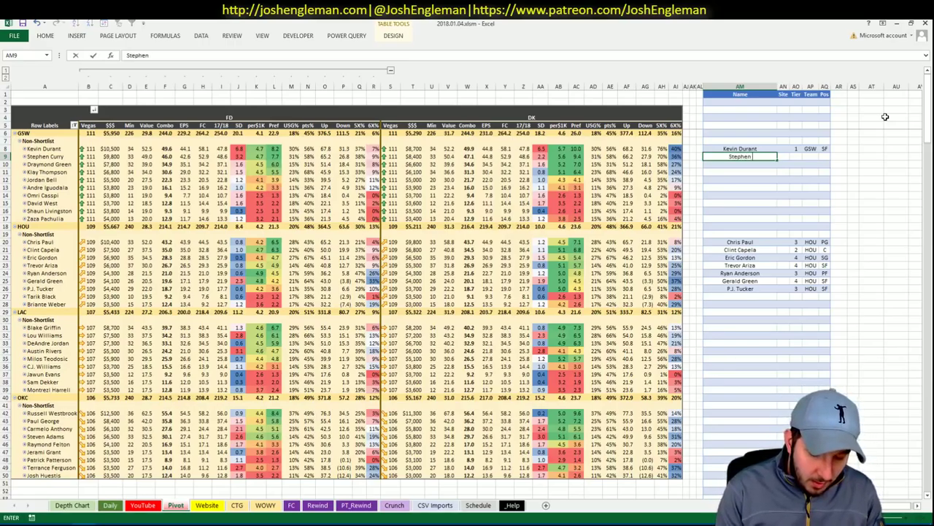
pyautogui.write(' Curry')
pyautogui.press('Tab')
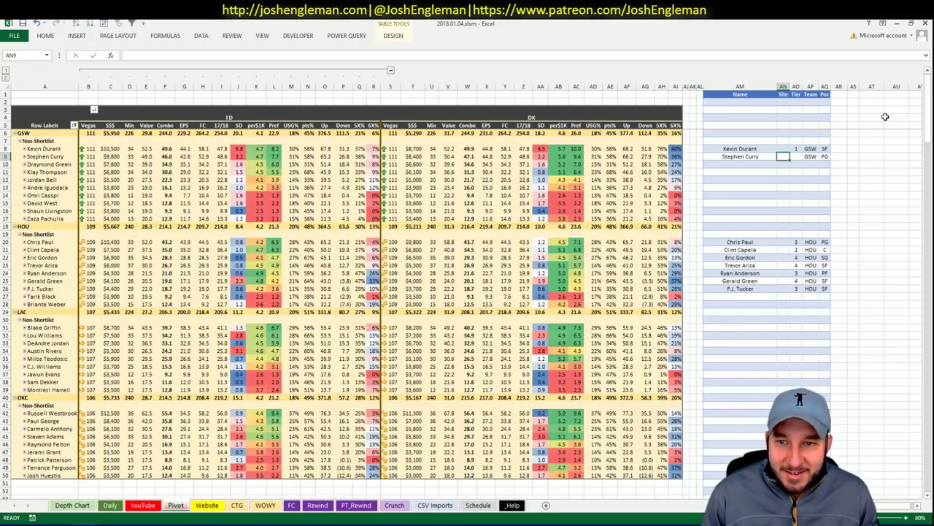
pyautogui.write('1')
pyautogui.press('Return')
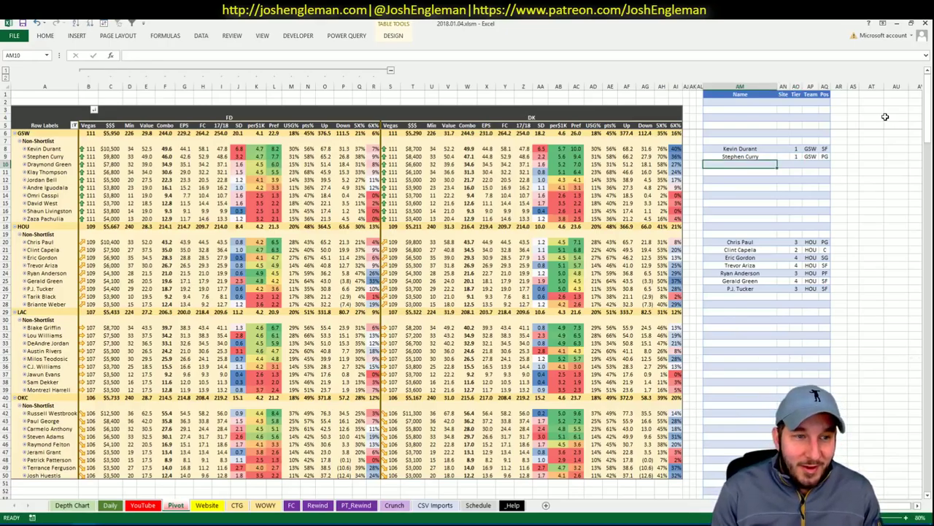
# Add Draymond Green as the next shortlist name.
pyautogui.write('Draymond Green')
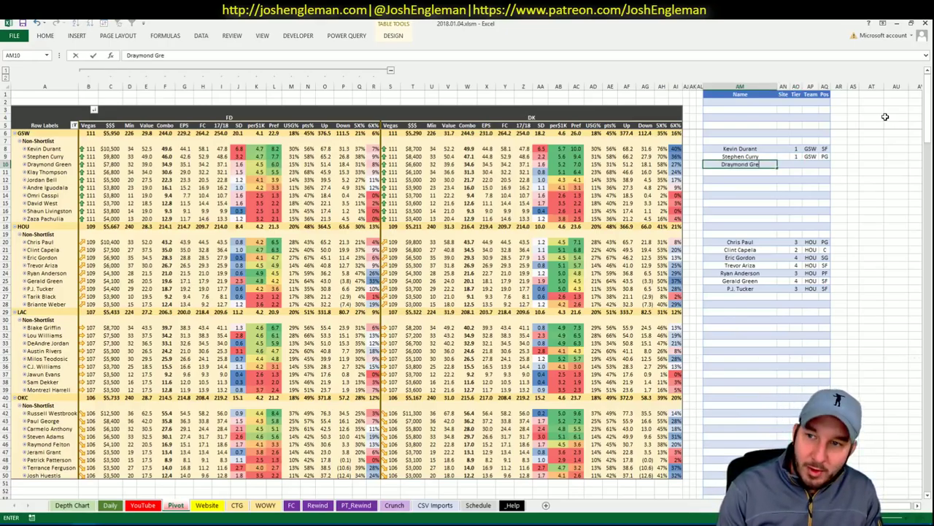
pyautogui.hotkey('ctrl', 'Return')
pyautogui.press('Tab')
pyautogui.press('Tab')
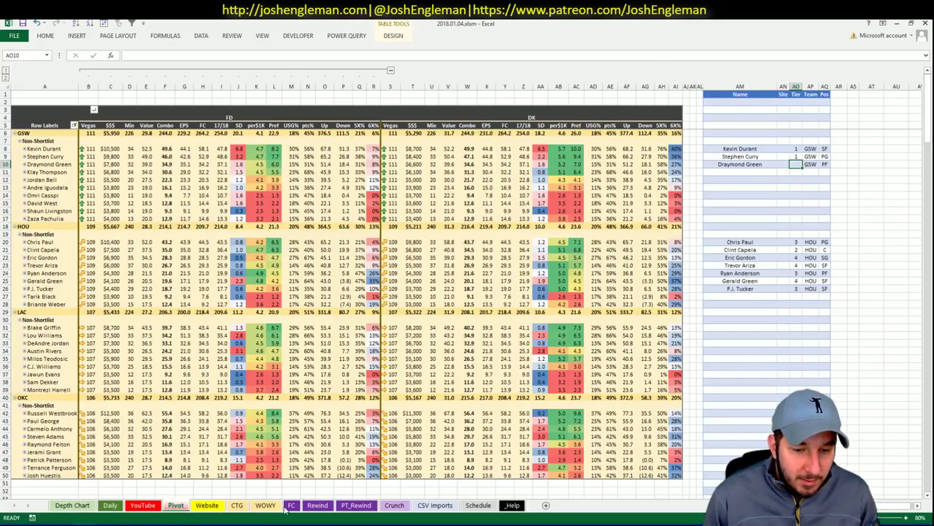
pyautogui.click(435, 505)
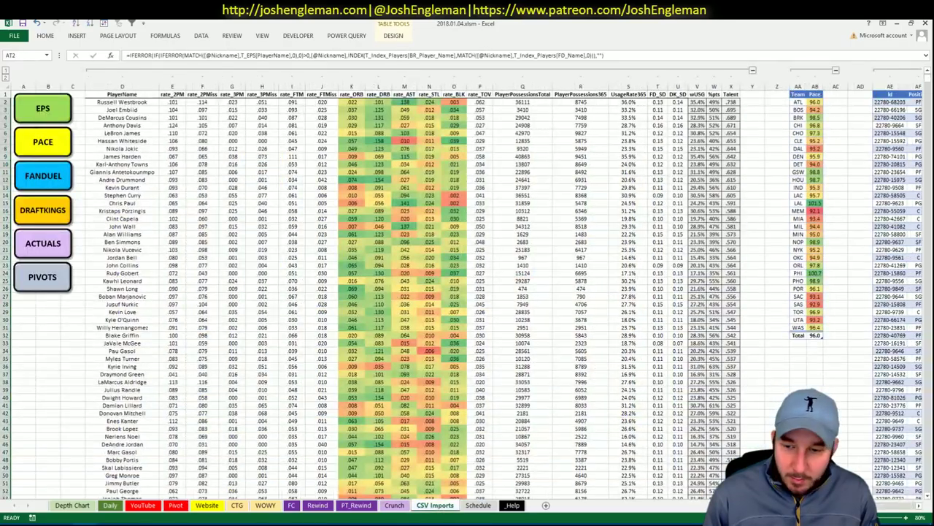
# Show Draymond Green's minutes and FPPM chart on CSV Imports and open the game-date filter.
pyautogui.hscroll(20, 467, 291)
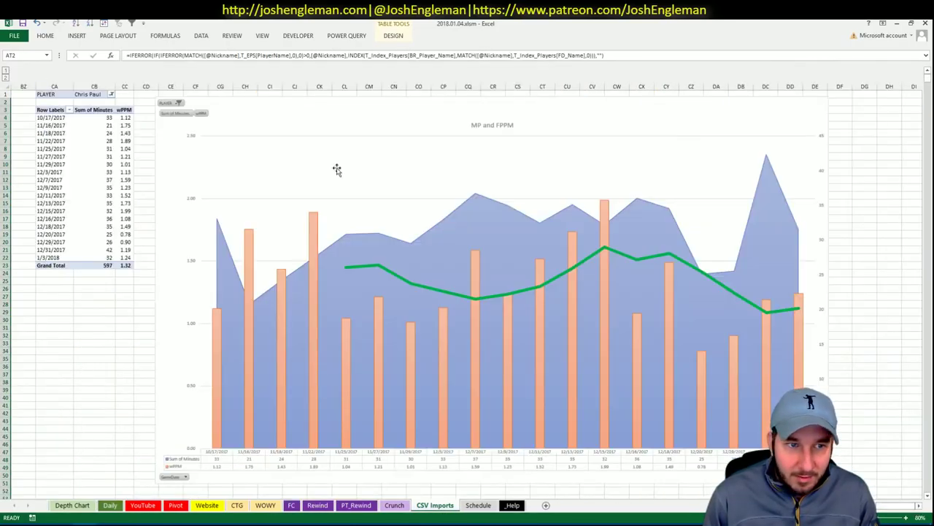
pyautogui.click(84, 95)
pyautogui.write('D')
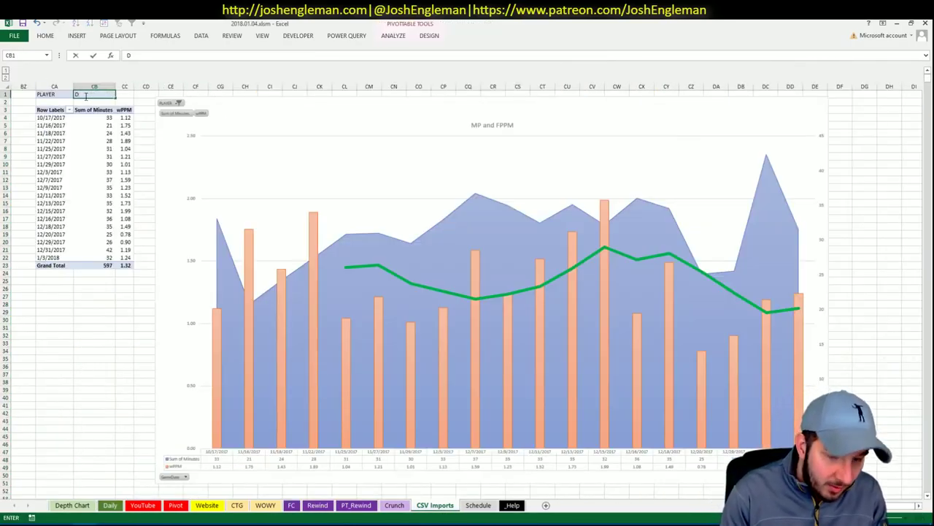
pyautogui.write('raymond Green')
pyautogui.press('Return')
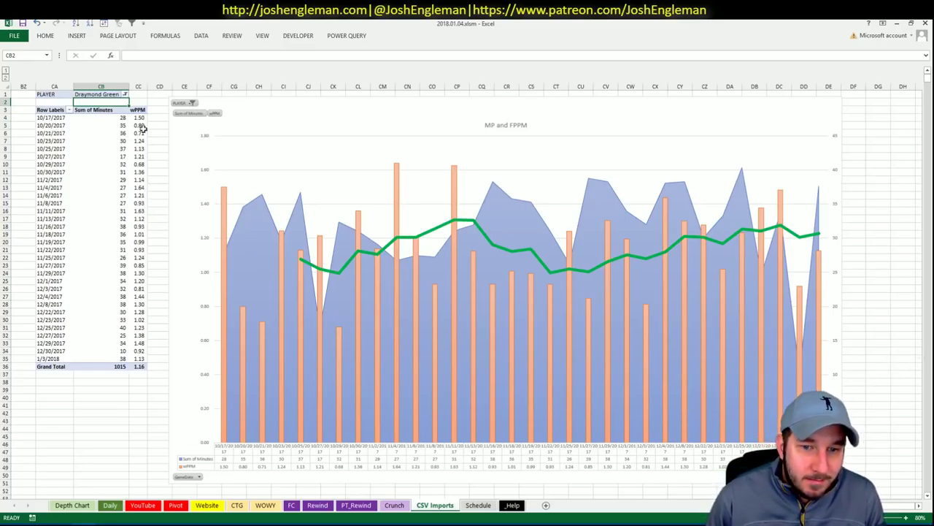
pyautogui.click(48, 125)
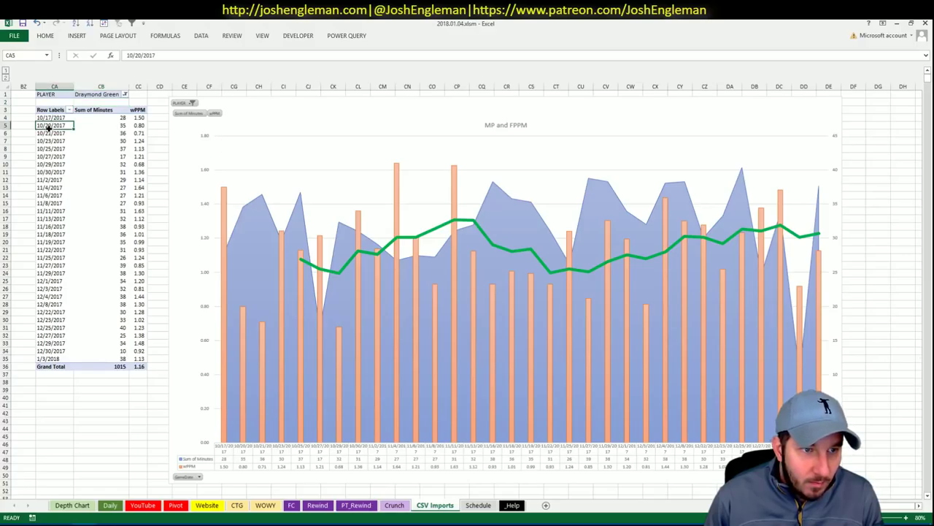
pyautogui.click(68, 110)
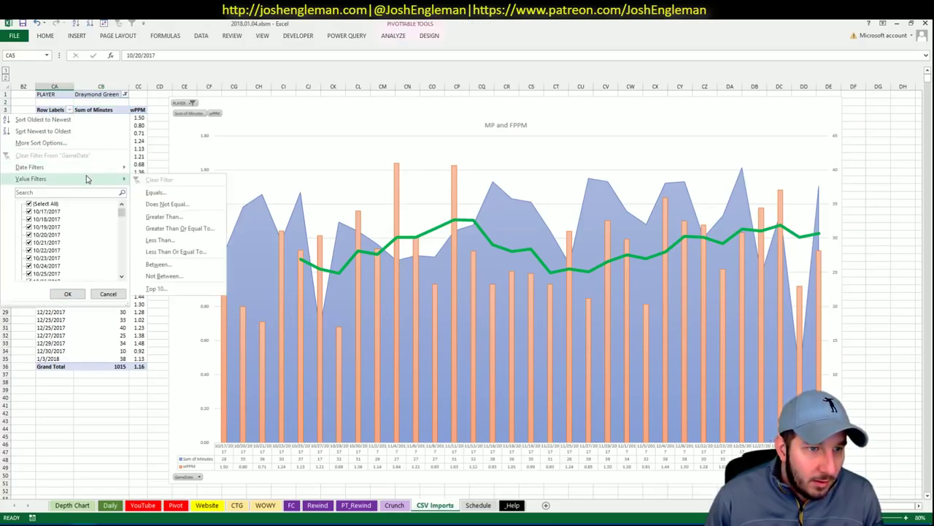
# Filter Draymond Green's minutes pivot to games after December 2, 2017.
pyautogui.moveTo(87, 185)
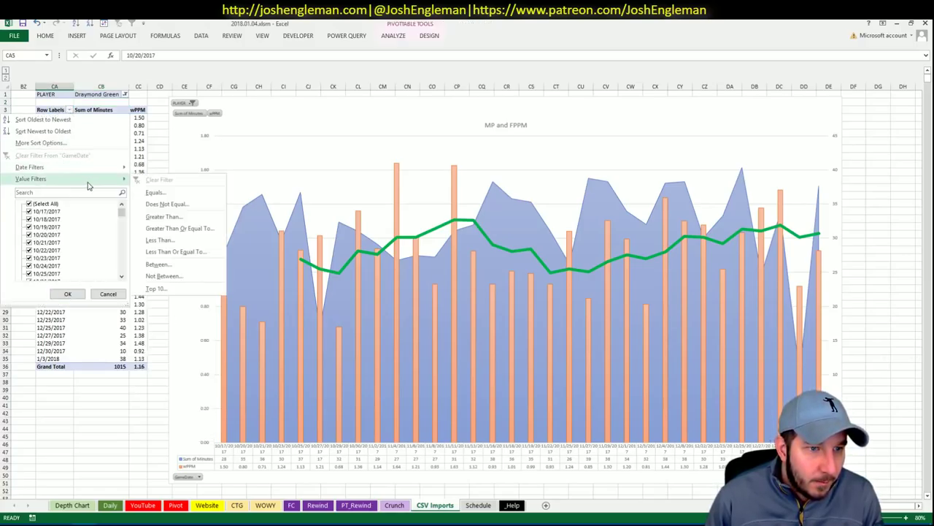
pyautogui.moveTo(94, 168)
pyautogui.click(170, 211)
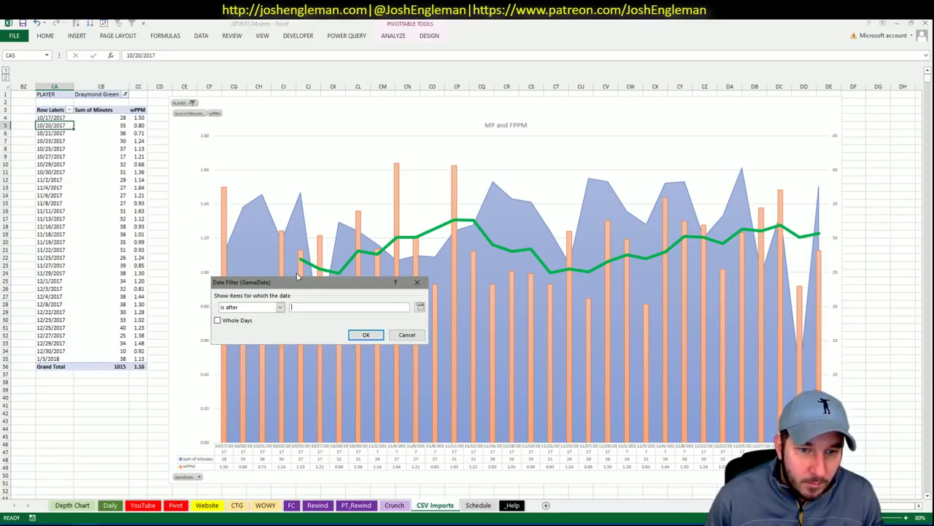
pyautogui.click(420, 306)
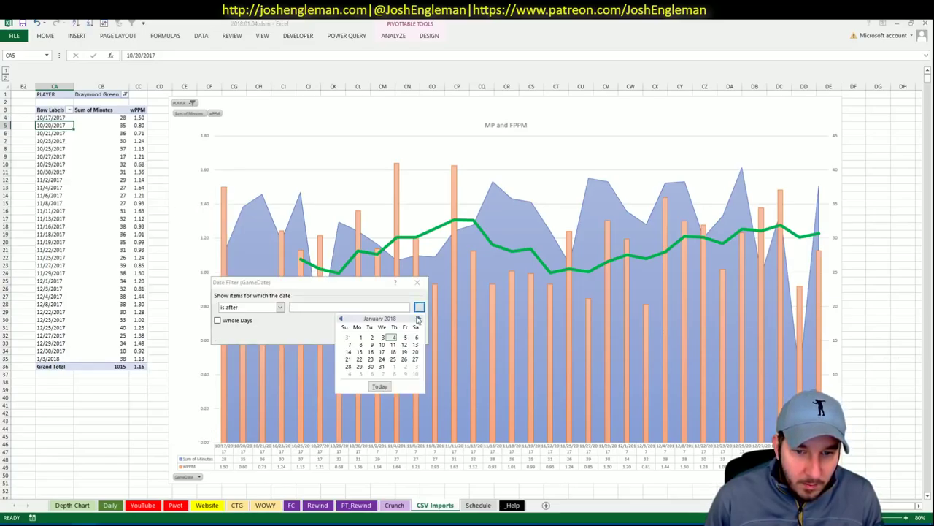
pyautogui.click(341, 321)
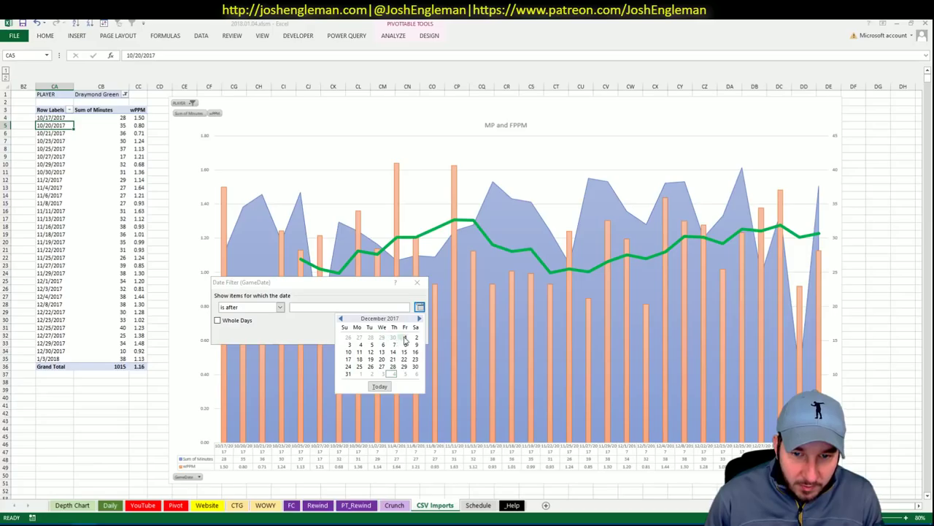
pyautogui.click(406, 336)
pyautogui.click(359, 330)
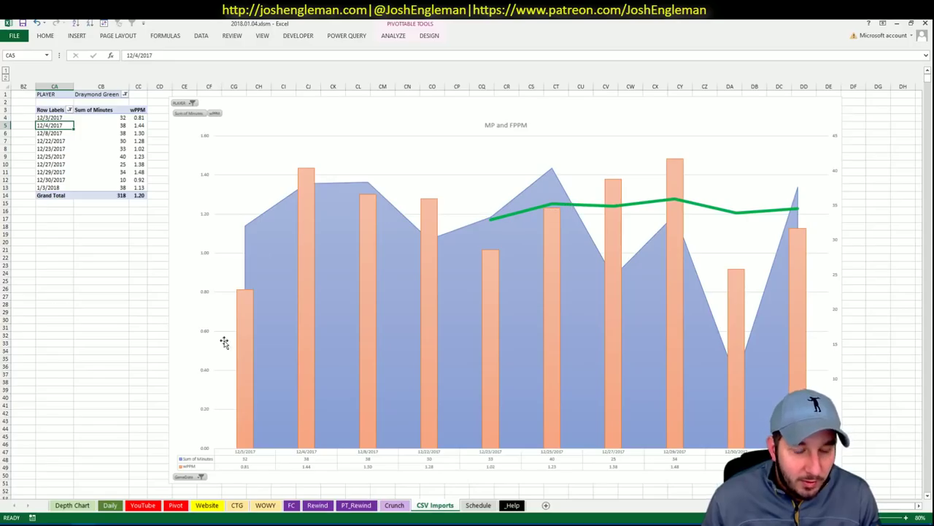
pyautogui.click(176, 505)
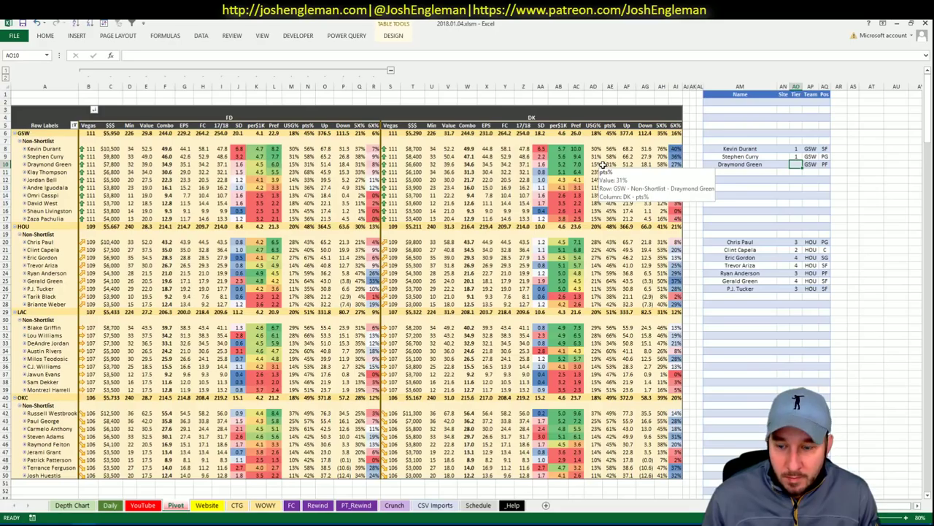
# Give Draymond Green tier 2 and add Klay Thompson to the shortlist at tier 2.
pyautogui.write('2')
pyautogui.press('Return')
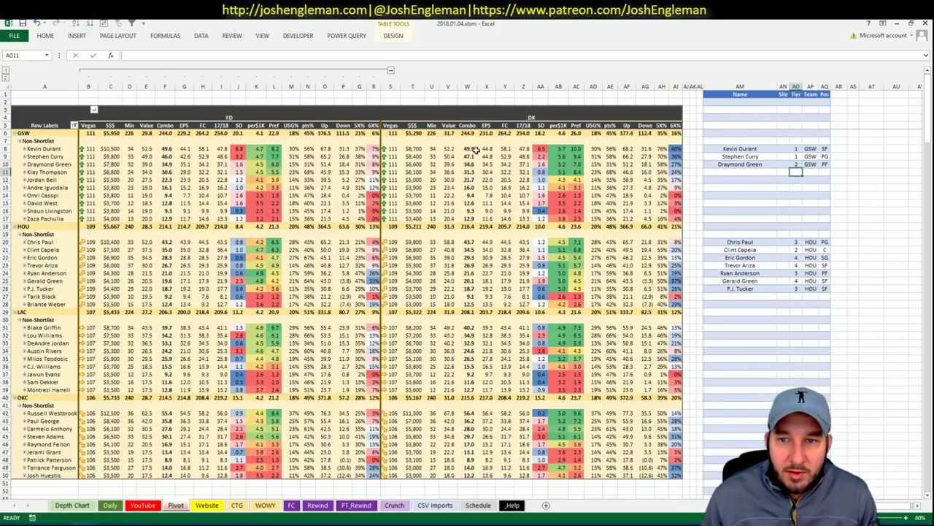
pyautogui.click(760, 176)
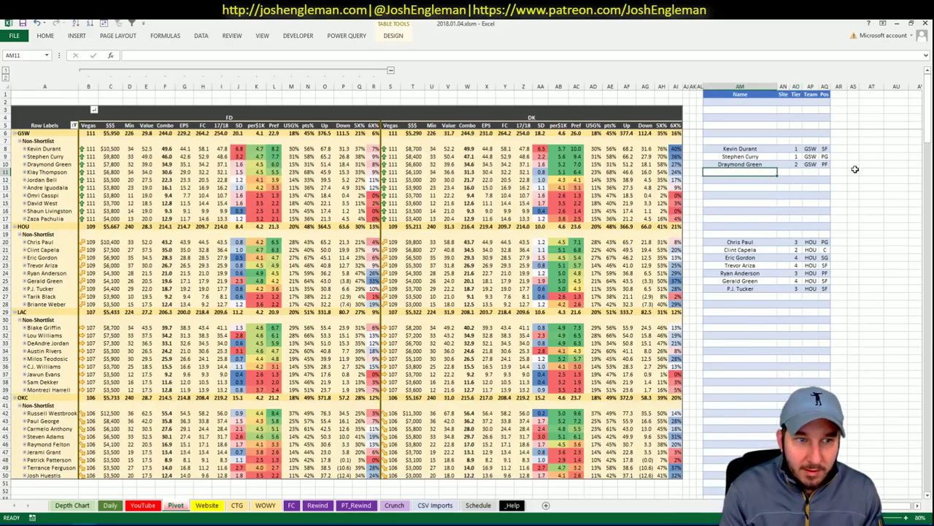
pyautogui.write('Klay Tho')
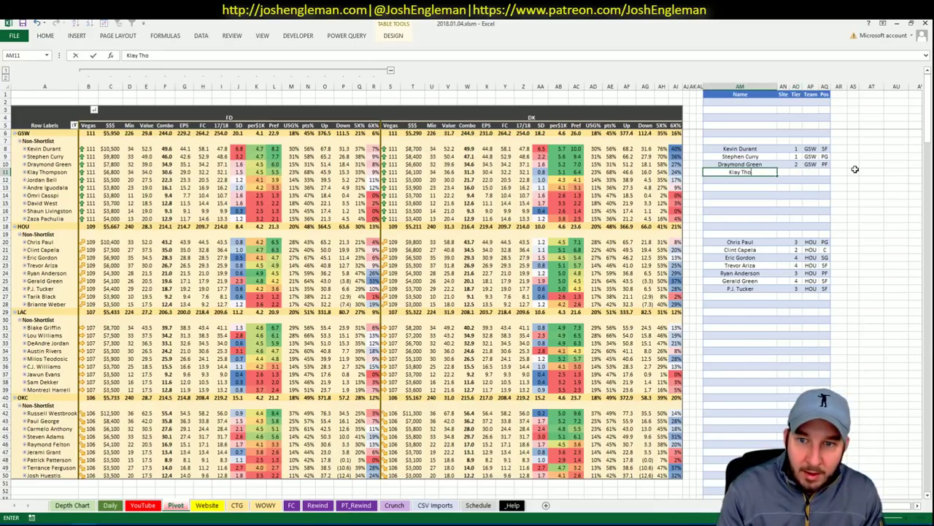
pyautogui.write('pm')
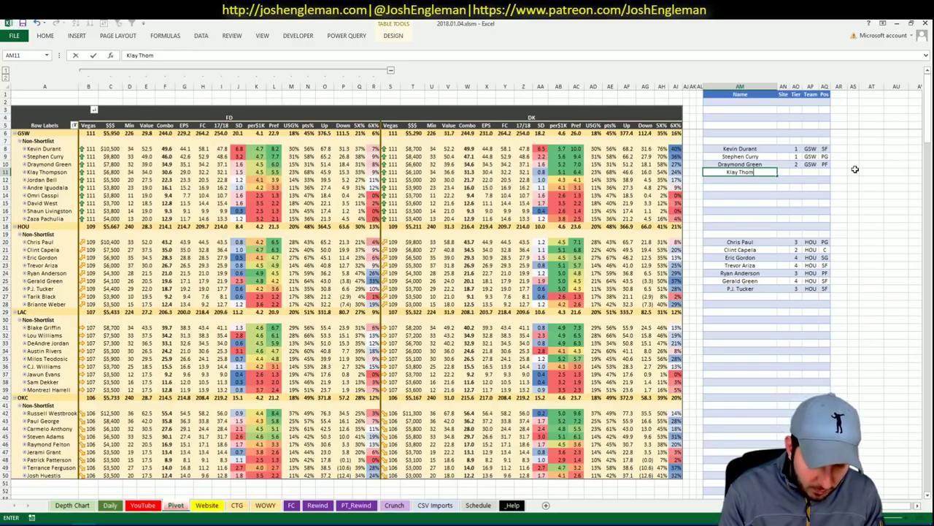
pyautogui.write('pson')
pyautogui.press('Tab')
pyautogui.press('Tab')
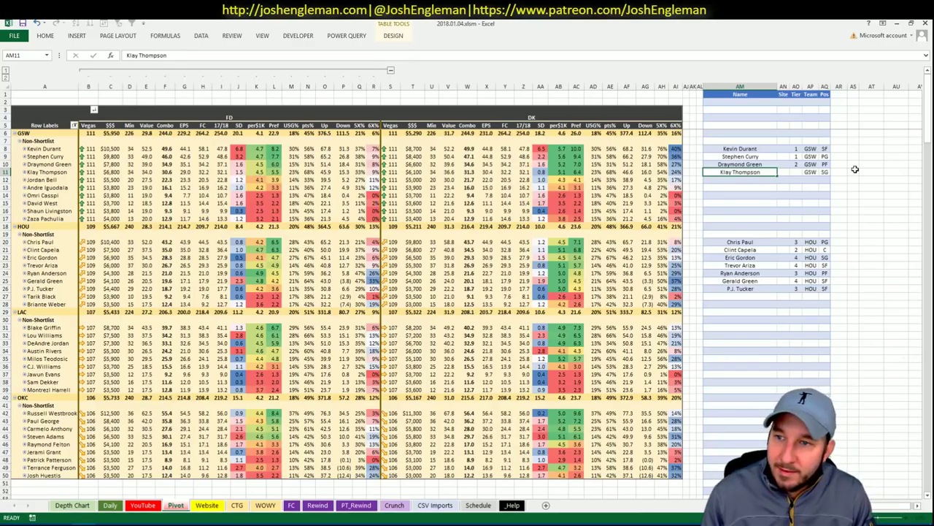
pyautogui.write('2')
pyautogui.press('Return')
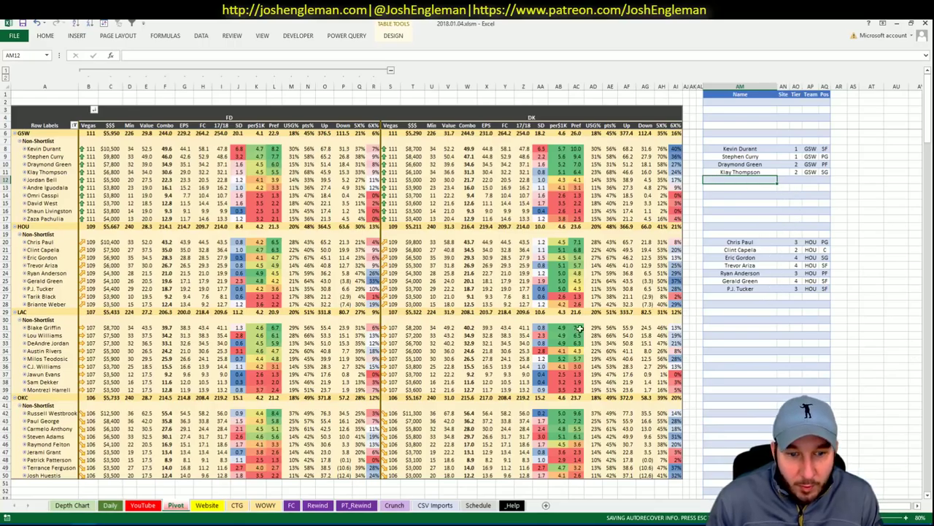
pyautogui.scroll(-2, 438, 314)
pyautogui.click(390, 302)
# Change the YouTube minutes pivot's team filter from HOU to OKC.
pyautogui.scroll(-1, 389, 292)
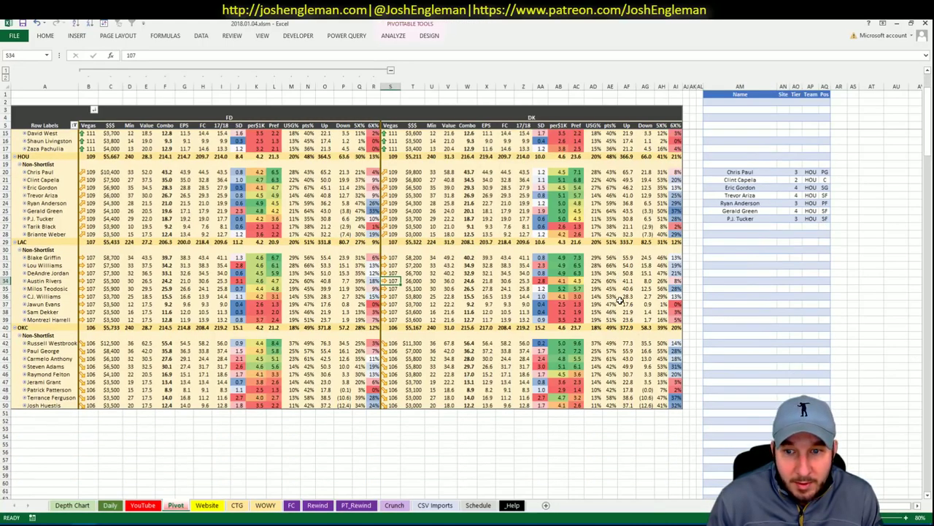
pyautogui.scroll(-1, 619, 299)
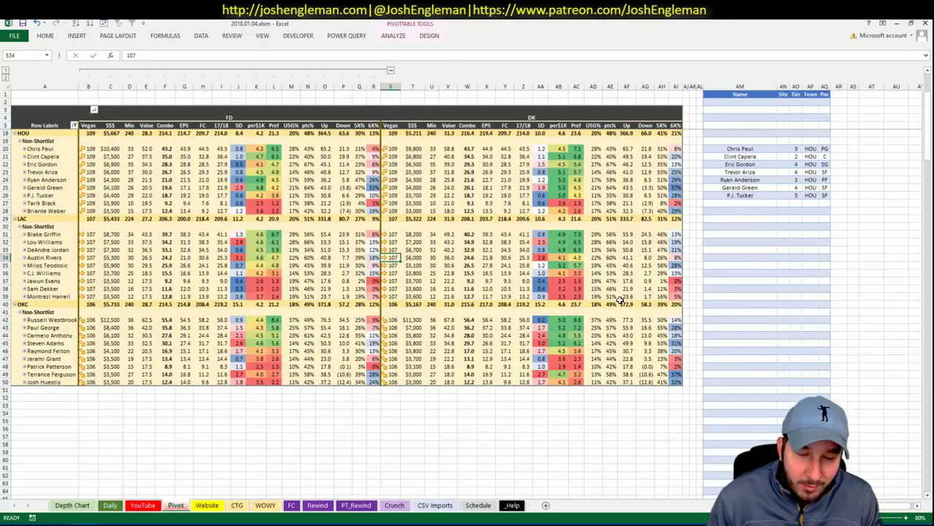
pyautogui.scroll(-1, 207, 264)
pyautogui.click(237, 504)
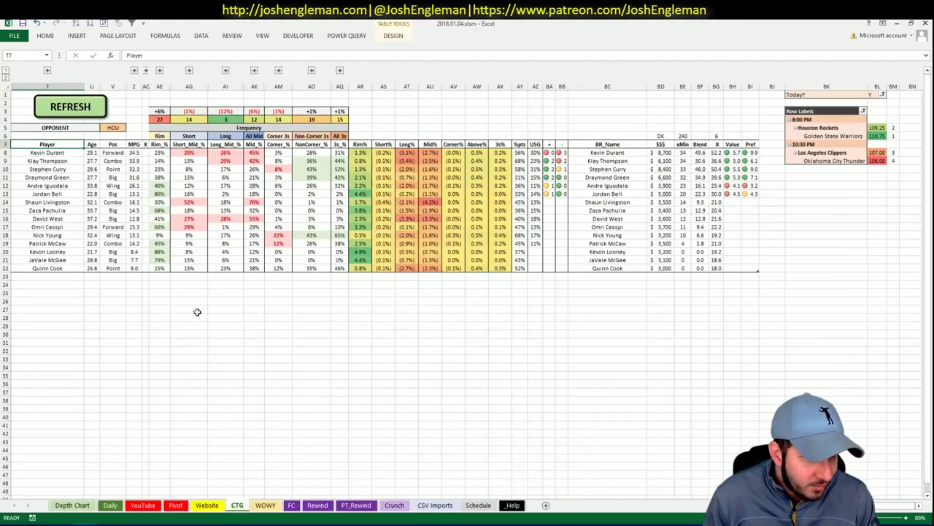
pyautogui.click(207, 504)
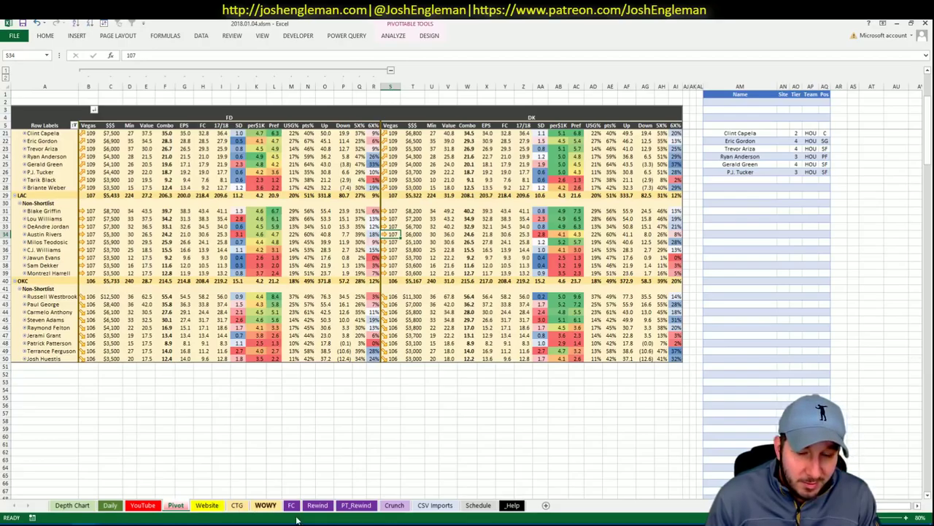
pyautogui.click(211, 505)
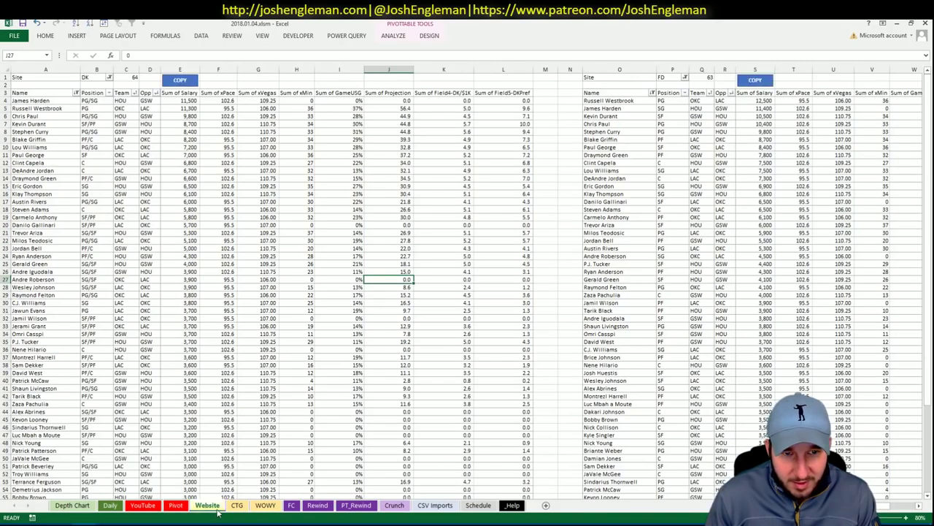
pyautogui.click(175, 505)
pyautogui.click(155, 505)
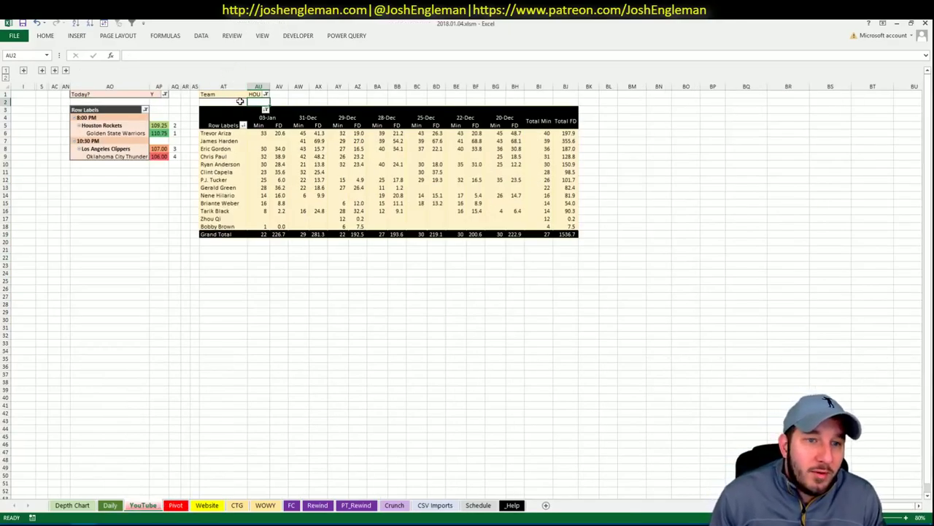
pyautogui.click(253, 95)
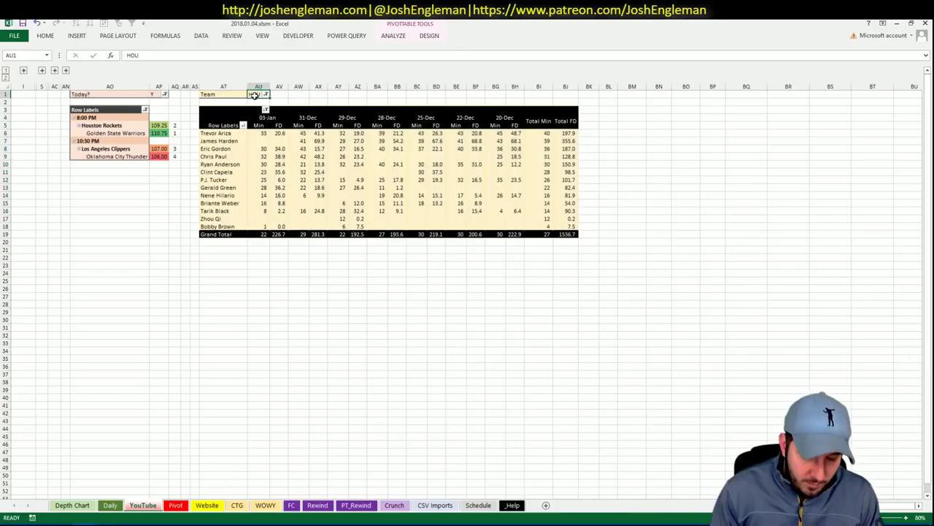
pyautogui.write('OKC')
pyautogui.press('Return')
# Set the CTG sheet's opponent cell V5 to OKC.
pyautogui.click(265, 508)
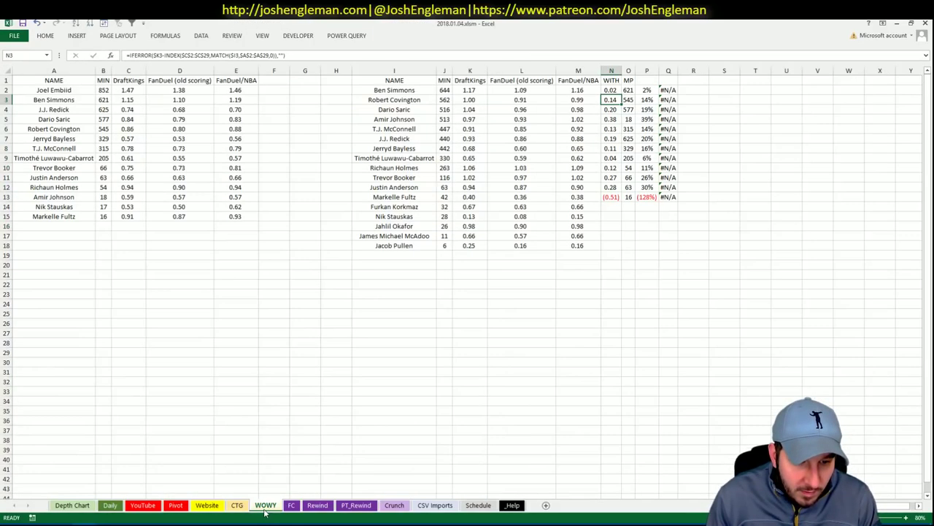
pyautogui.click(237, 506)
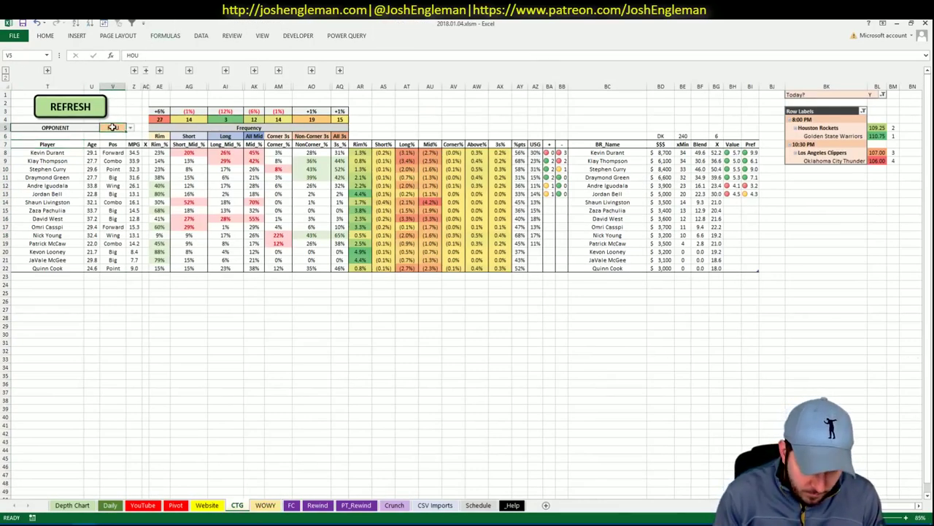
pyautogui.write('OKC')
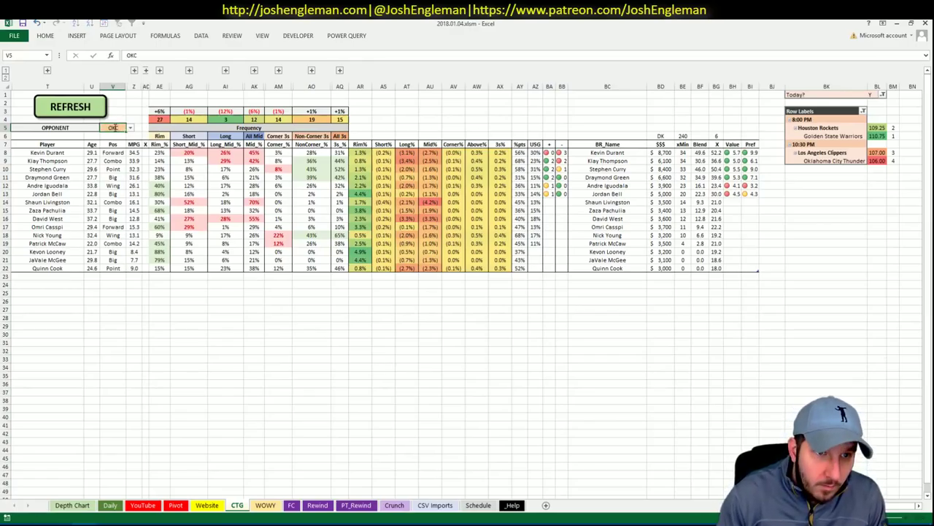
pyautogui.press('Return')
pyautogui.hotkey('alt', 'Tab')
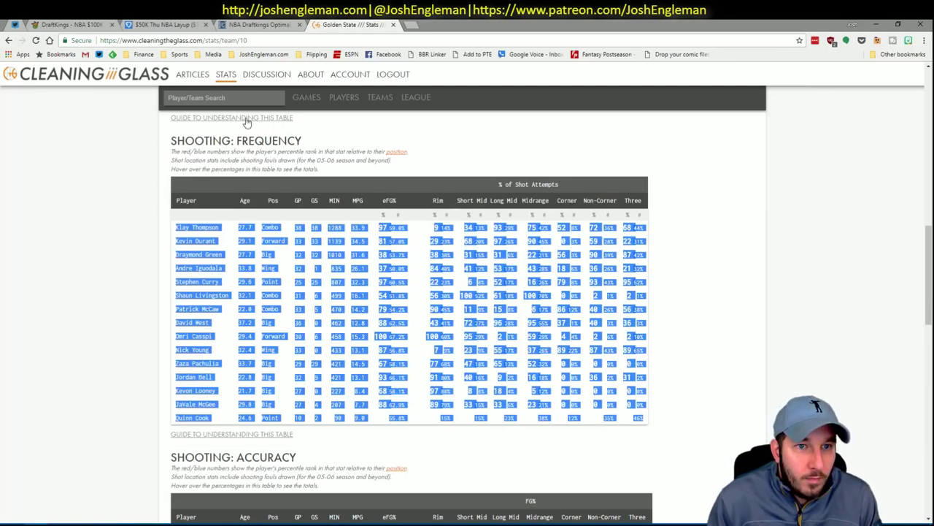
# Open the Oklahoma City Thunder page on Cleaning the Glass and select its Shooting: Frequency table.
pyautogui.click(235, 102)
pyautogui.write('oklahoma')
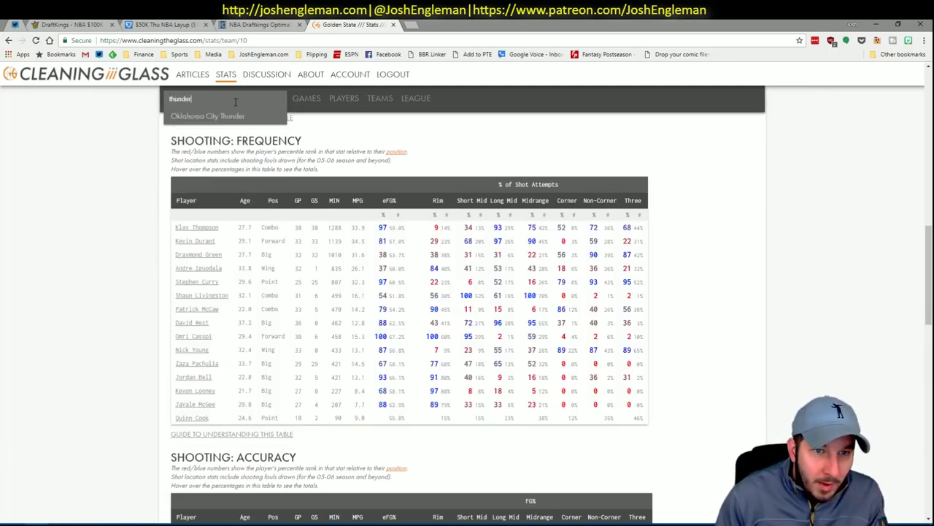
pyautogui.press('Return')
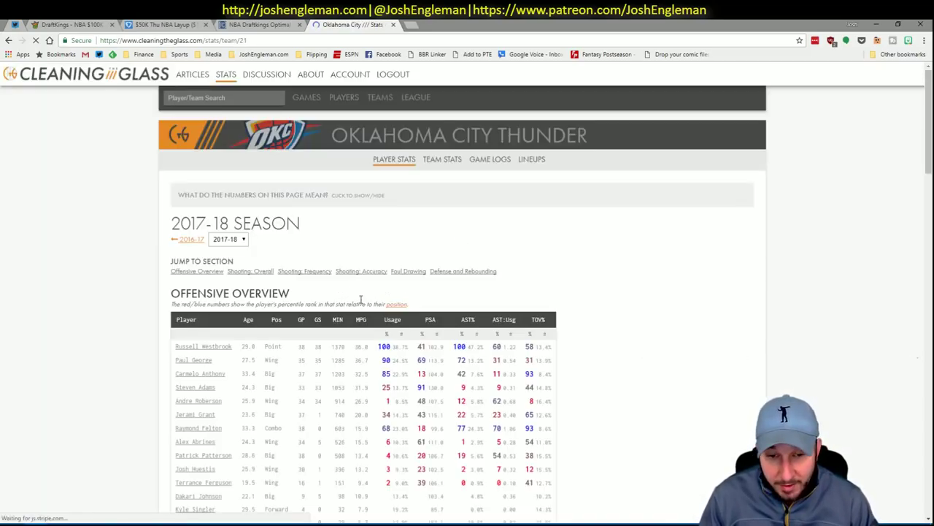
pyautogui.click(336, 271)
pyautogui.scroll(-2, 338, 277)
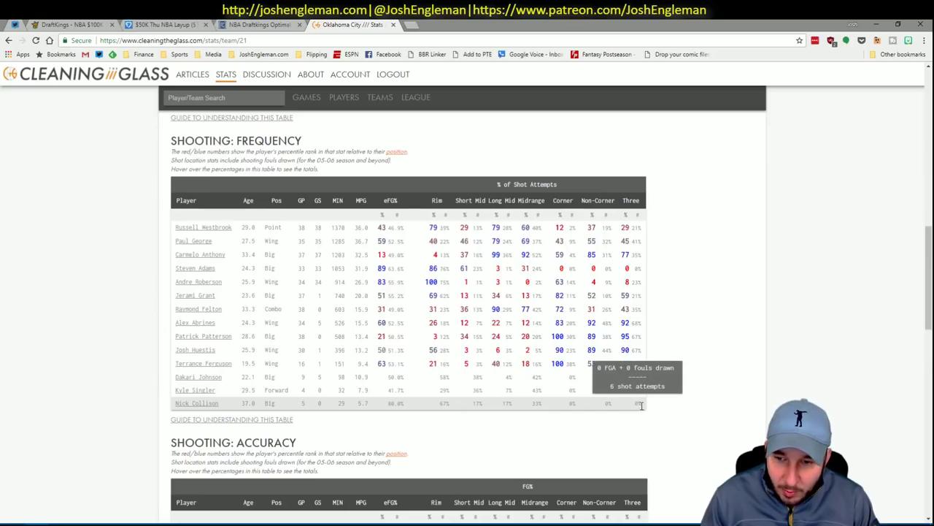
pyautogui.moveTo(642, 406); pyautogui.dragTo(174, 228)
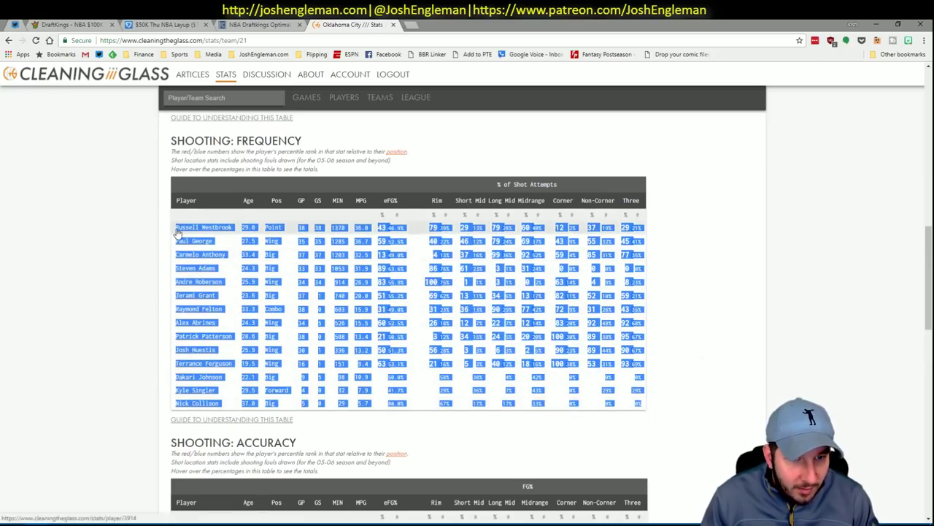
pyautogui.hotkey('alt', 'Tab')
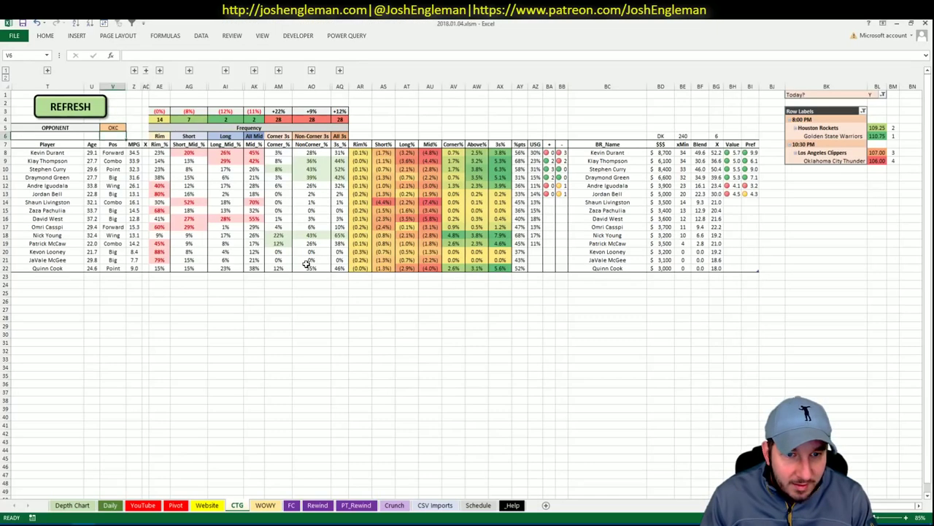
# Refresh the CTG sheet with the Thunder stats, then select the Clippers shooting-frequency table.
pyautogui.click(86, 113)
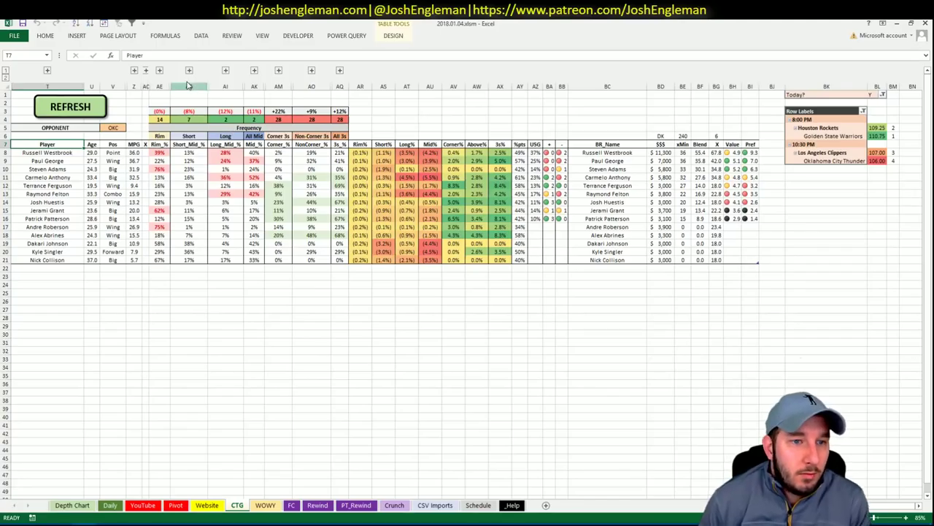
pyautogui.hotkey('alt', 'Tab')
pyautogui.click(229, 100)
pyautogui.write('alipp')
pyautogui.press('Return')
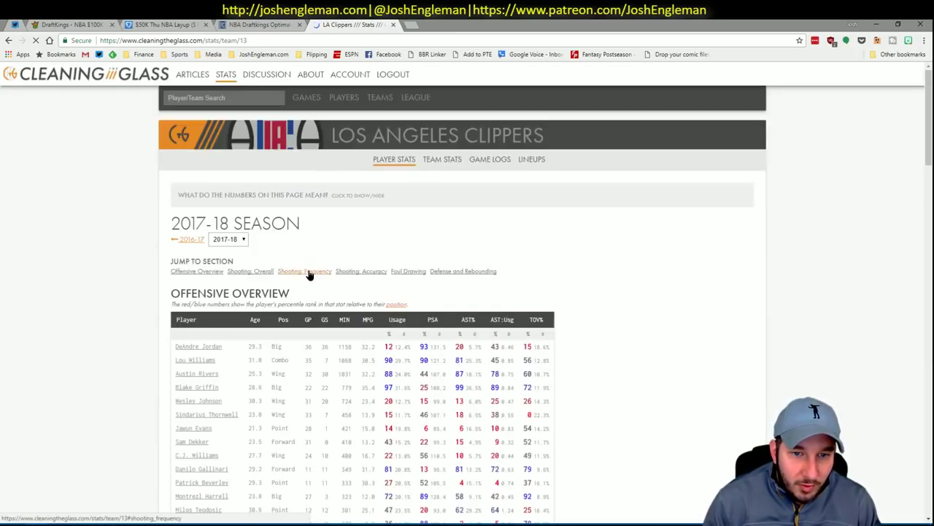
pyautogui.click(308, 273)
pyautogui.moveTo(645, 434)
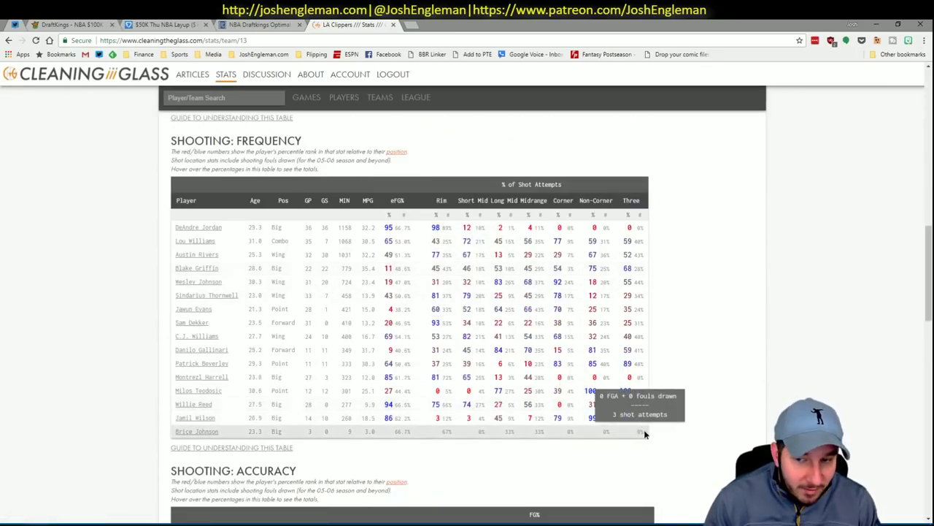
pyautogui.moveTo(645, 435); pyautogui.dragTo(178, 227)
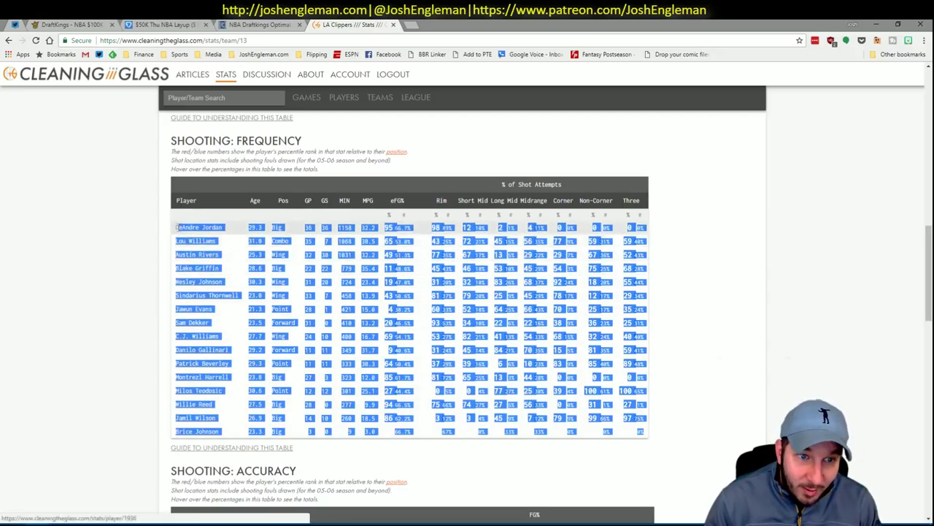
pyautogui.hotkey('alt', 'Tab')
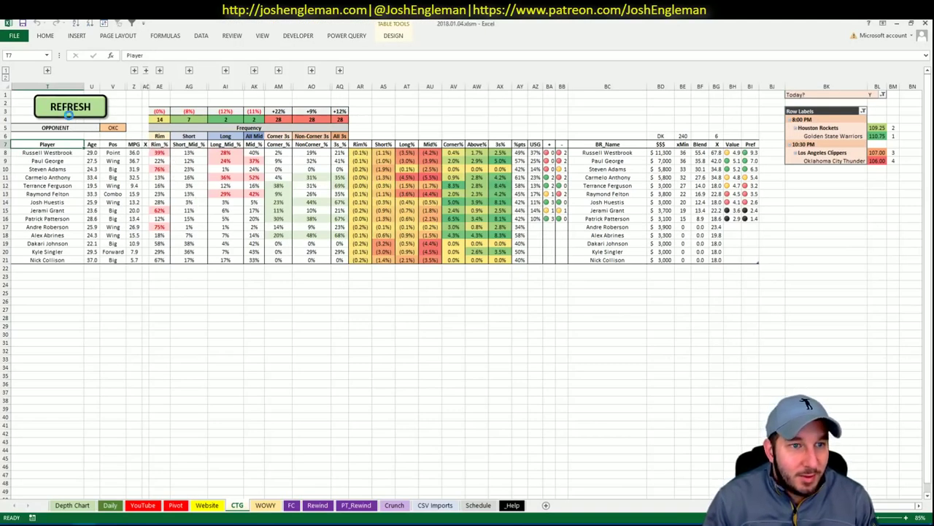
# Refresh the CTG shooting table to load the Clippers roster, then open the CSV Imports sheet.
pyautogui.click(70, 109)
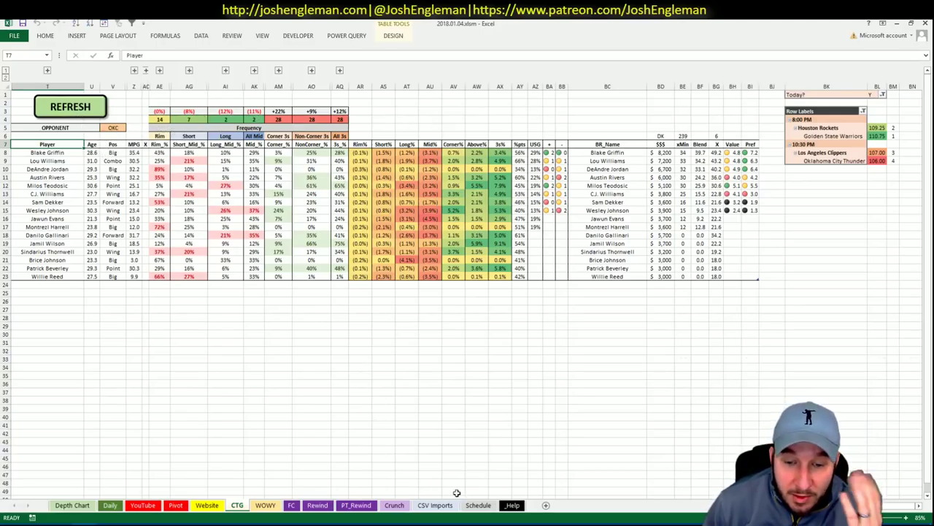
pyautogui.click(435, 505)
pyautogui.hscroll(-15, 167, 177)
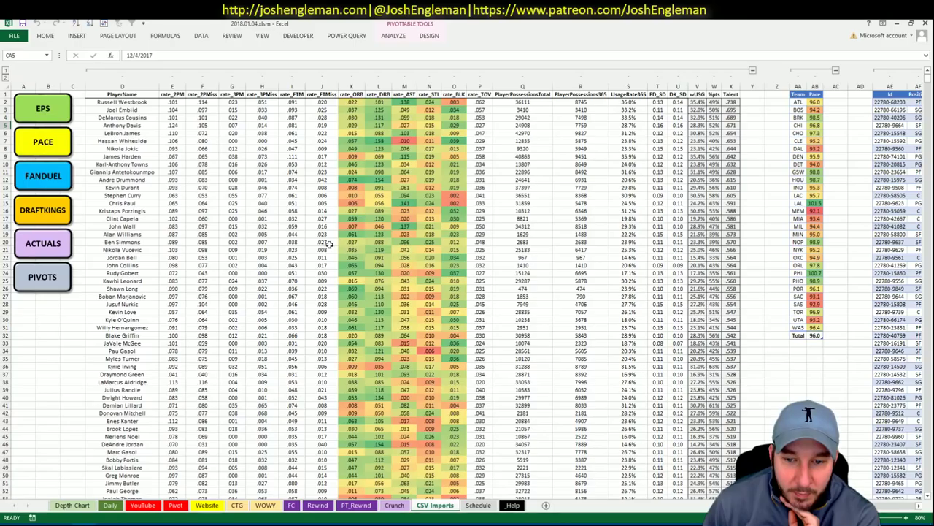
# Inspect the CSV Imports rate stats and the Talent formula in X3, then go to the Daily sheet.
pyautogui.moveTo(167, 104); pyautogui.dragTo(489, 110)
pyautogui.click(730, 110)
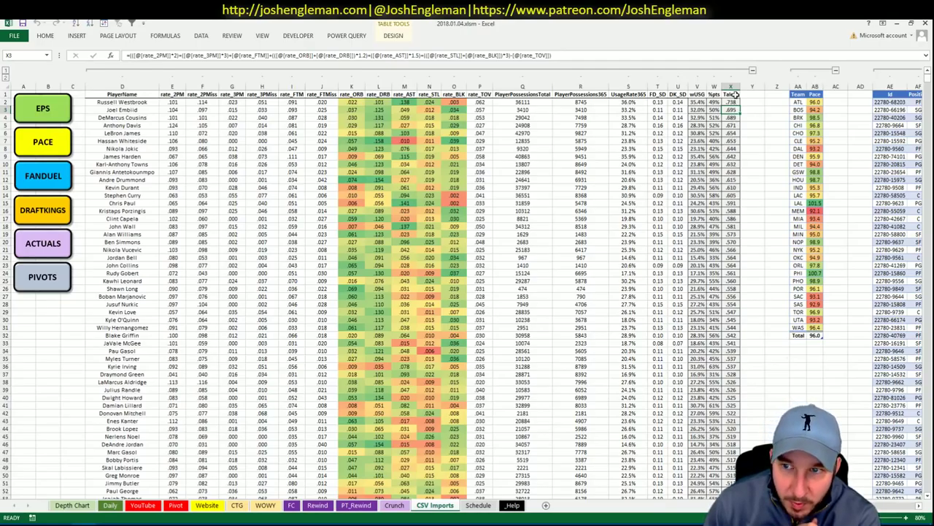
pyautogui.moveTo(730, 102); pyautogui.dragTo(732, 235)
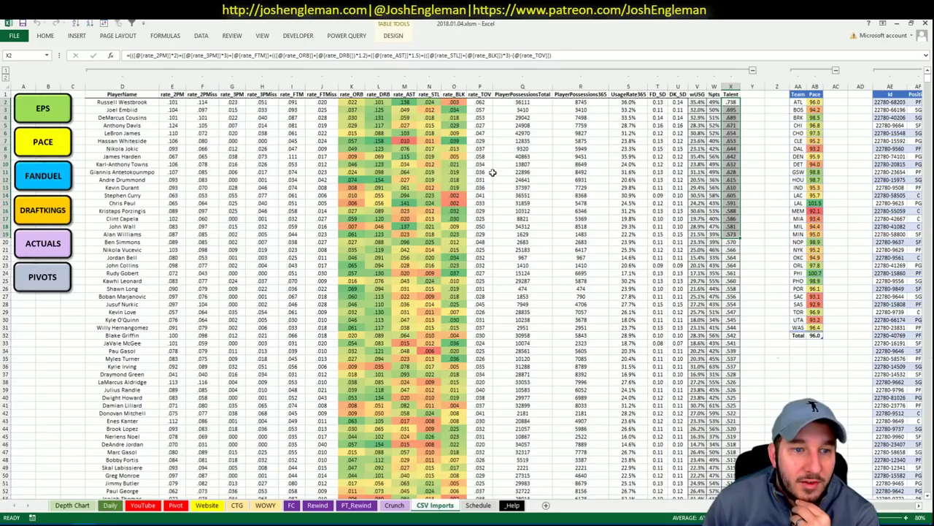
pyautogui.moveTo(134, 103); pyautogui.dragTo(128, 296)
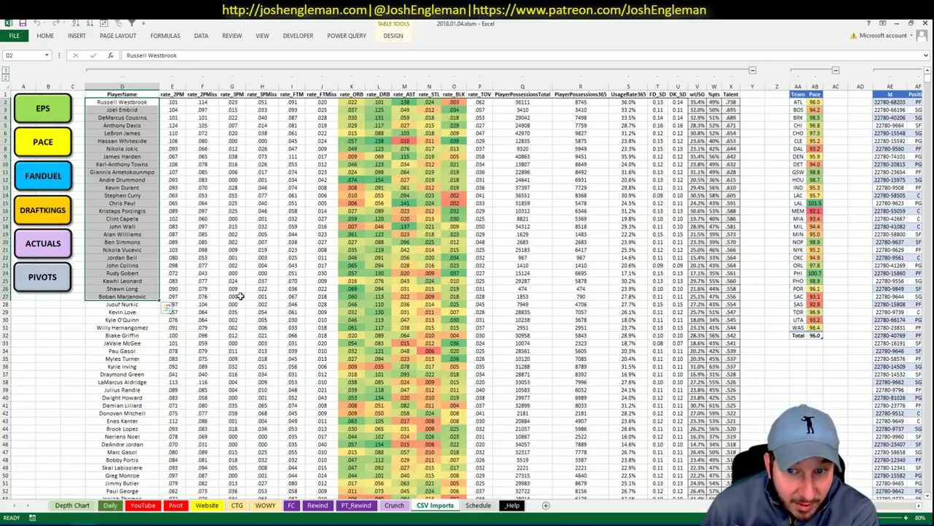
pyautogui.moveTo(232, 295); pyautogui.dragTo(532, 298)
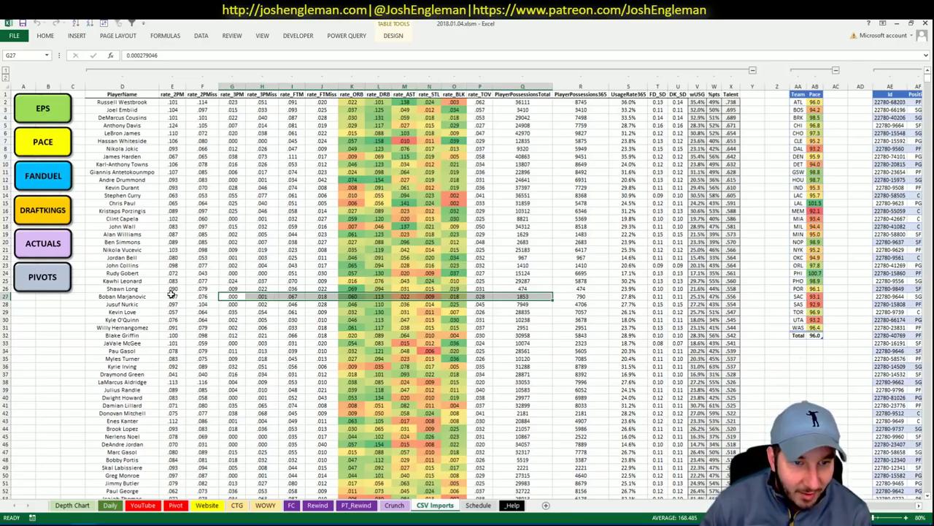
pyautogui.click(152, 312)
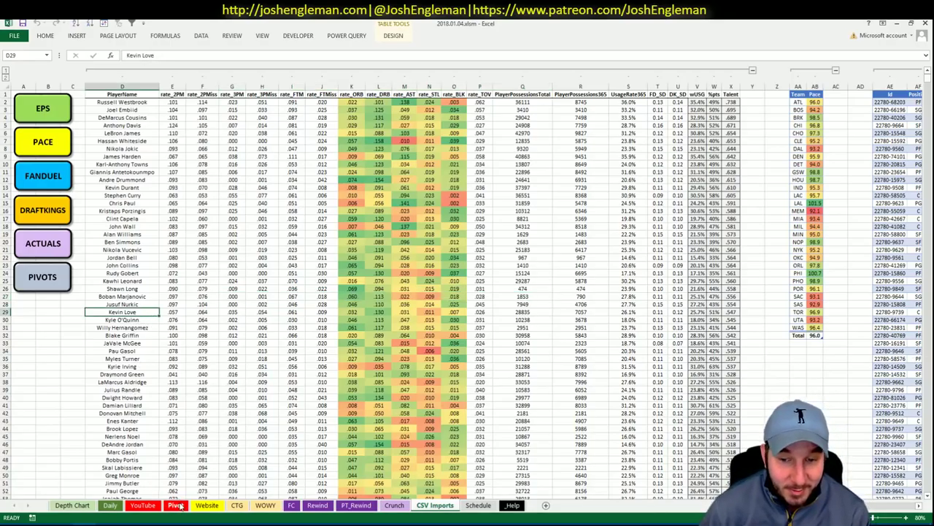
pyautogui.click(109, 505)
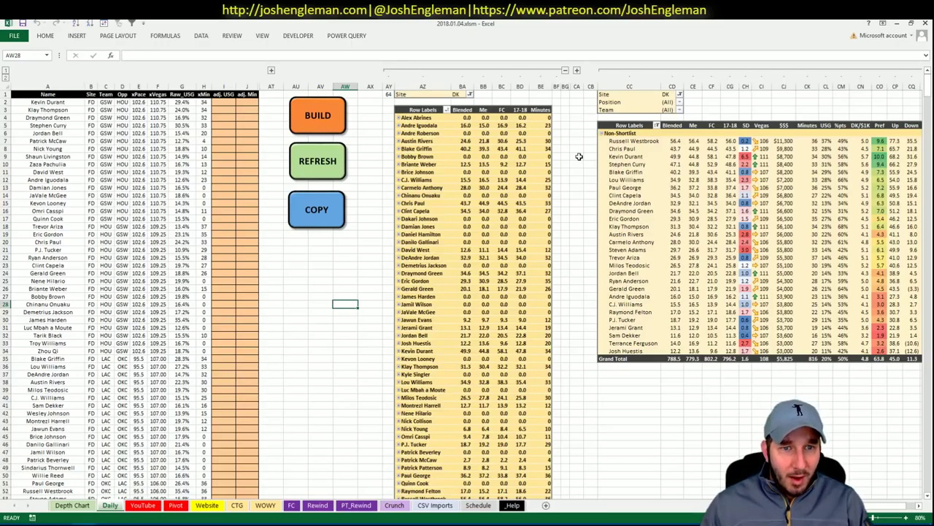
# Return from the Daily sheet, via Pivot, to the CTG sheet's Clippers-versus-OKC shooting profile.
pyautogui.click(577, 156)
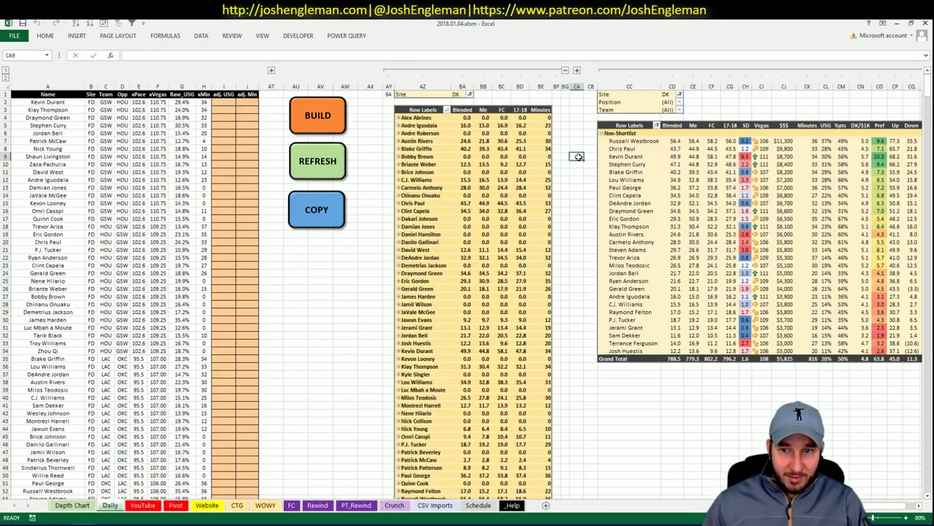
pyautogui.click(180, 508)
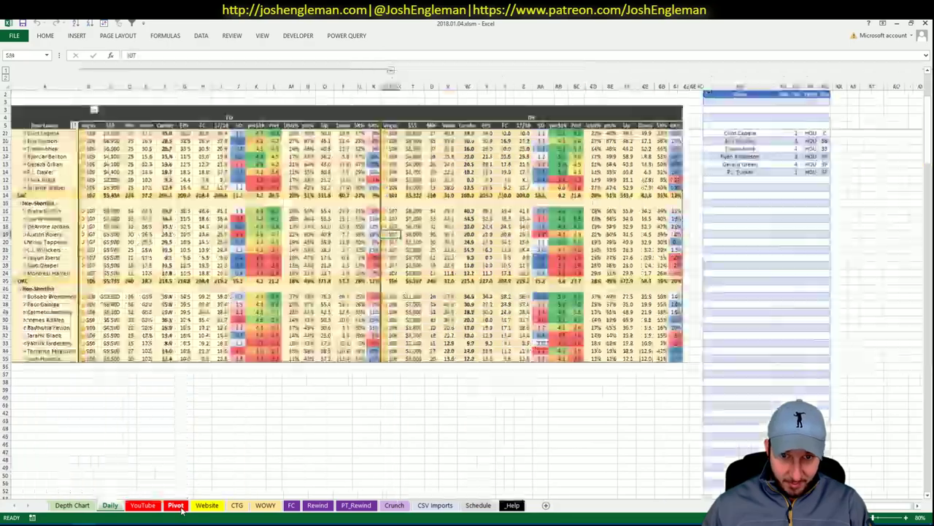
pyautogui.click(238, 507)
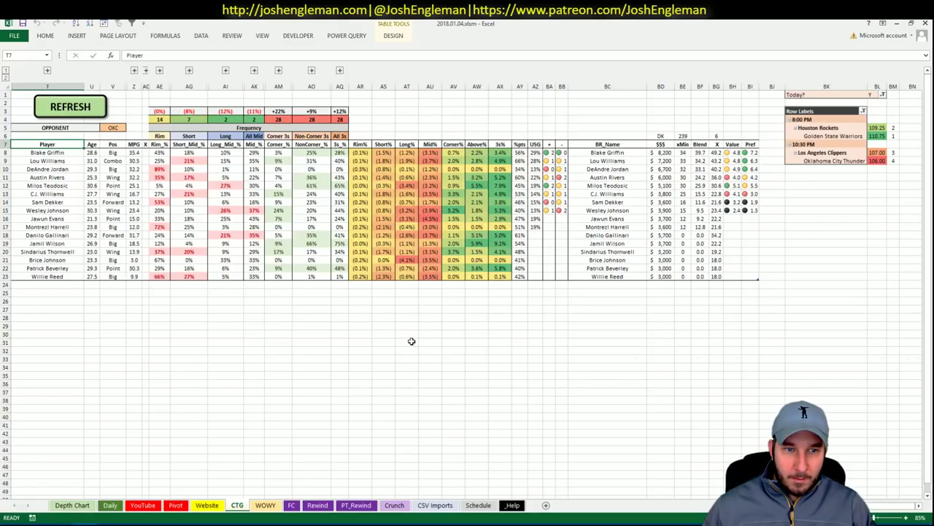
# Filter DraftKings centers and view DeAndre Jordan's game log against OKC, then return to Excel.
pyautogui.click(30, 523)
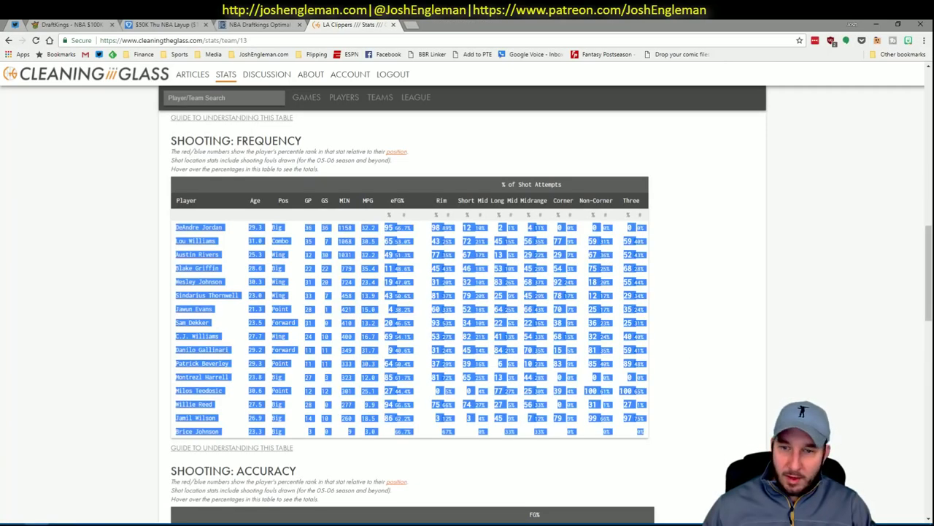
pyautogui.click(248, 26)
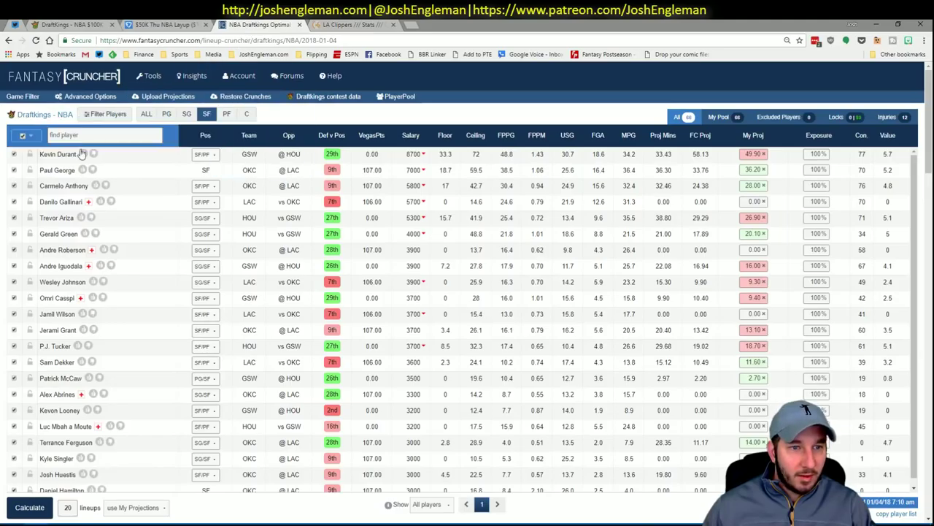
pyautogui.click(246, 114)
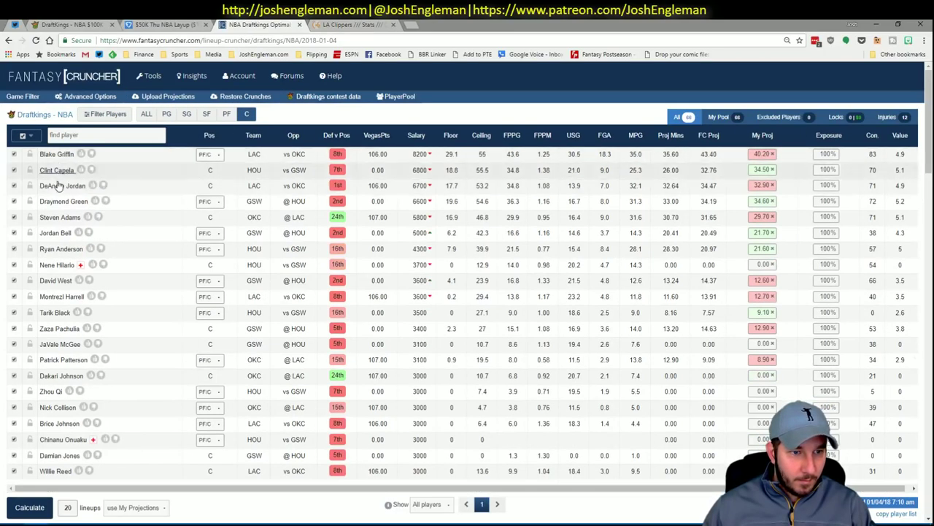
pyautogui.click(62, 185)
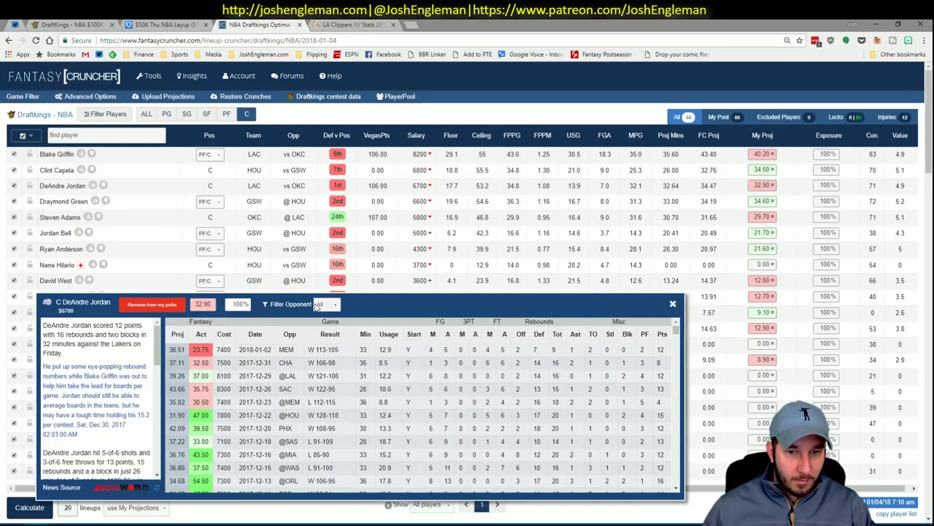
pyautogui.click(318, 305)
pyautogui.click(332, 326)
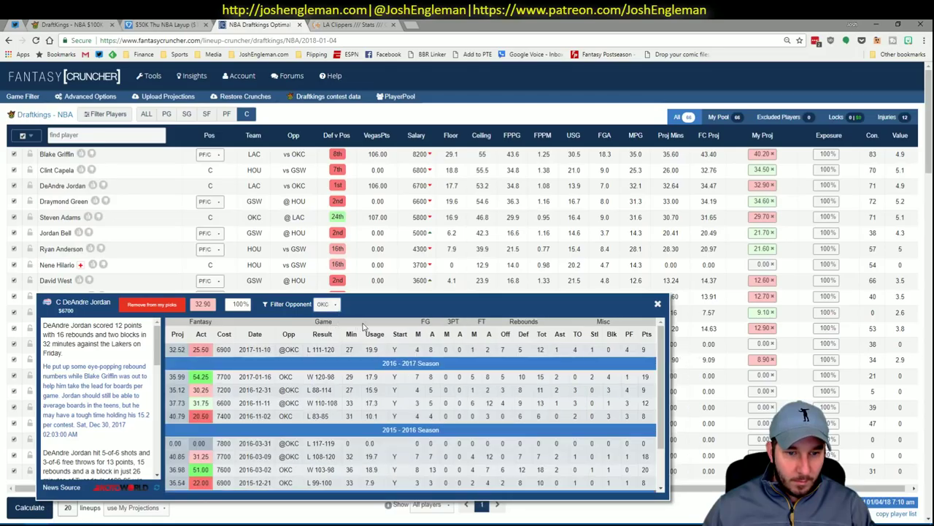
pyautogui.click(658, 305)
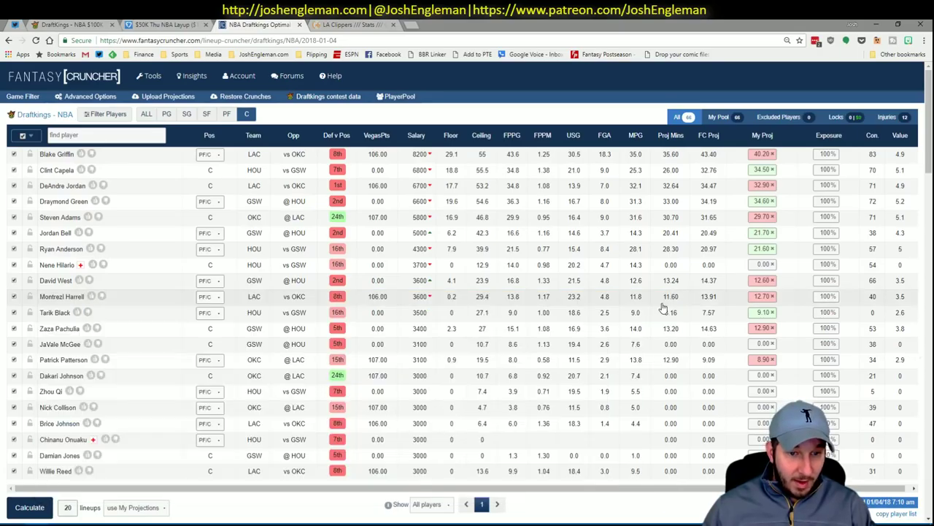
pyautogui.hotkey('alt', 'Tab')
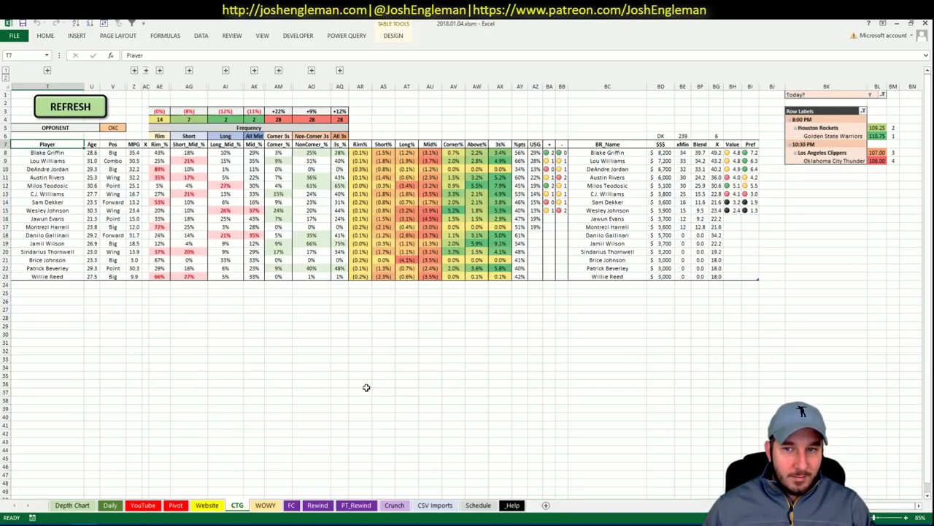
# Enter Blake Griffin in the next empty row of the Pivot sheet shortlist.
pyautogui.click(173, 509)
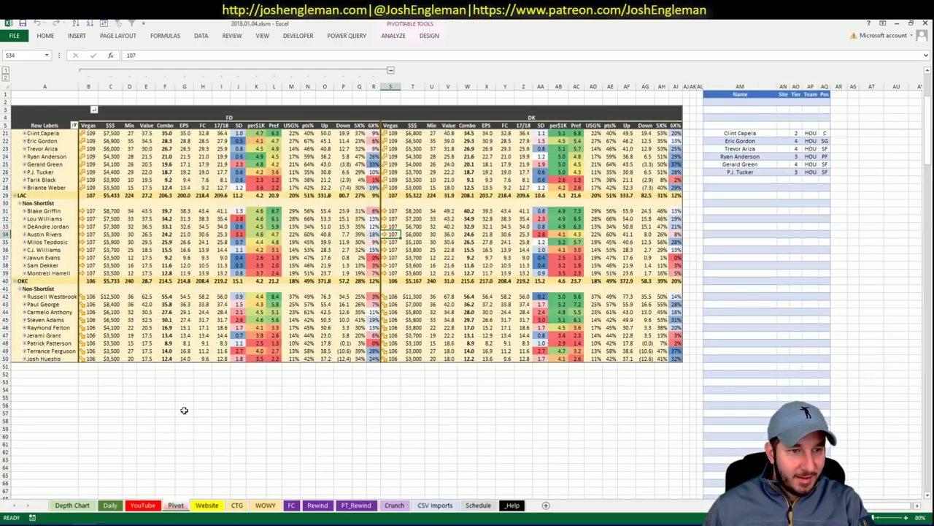
pyautogui.scroll(-2, 176, 335)
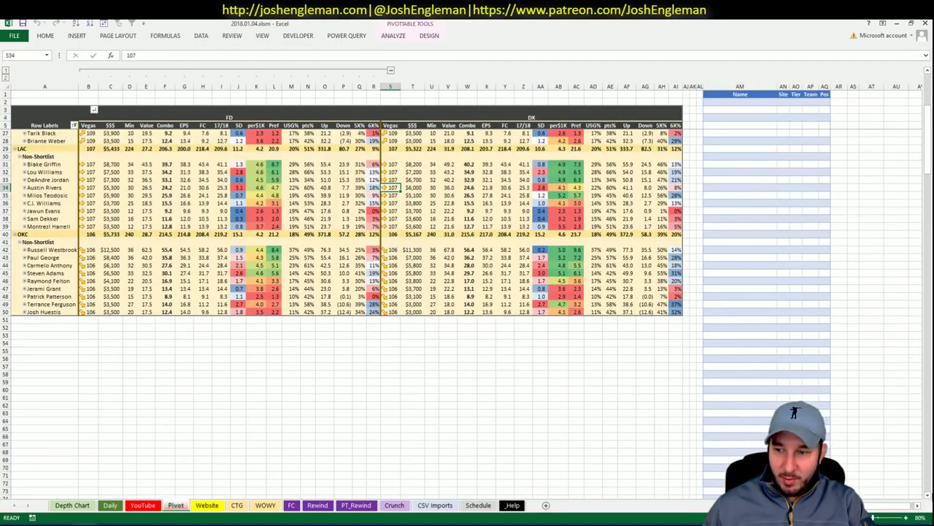
pyautogui.click(928, 495)
pyautogui.click(928, 495)
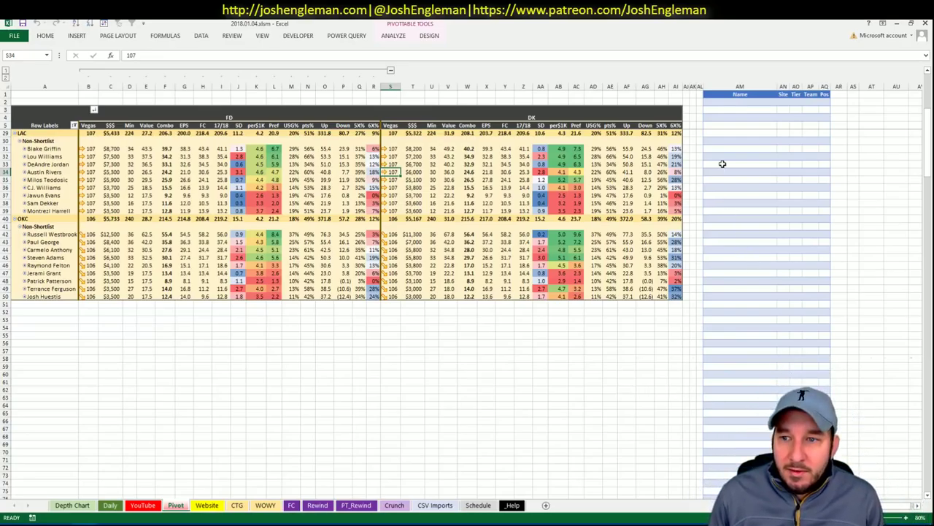
pyautogui.click(727, 149)
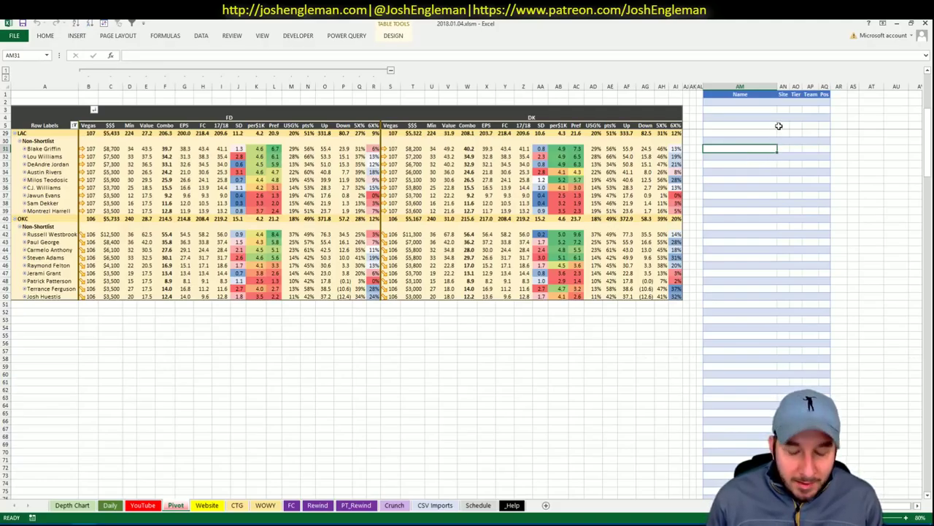
pyautogui.write('Blake Griffin')
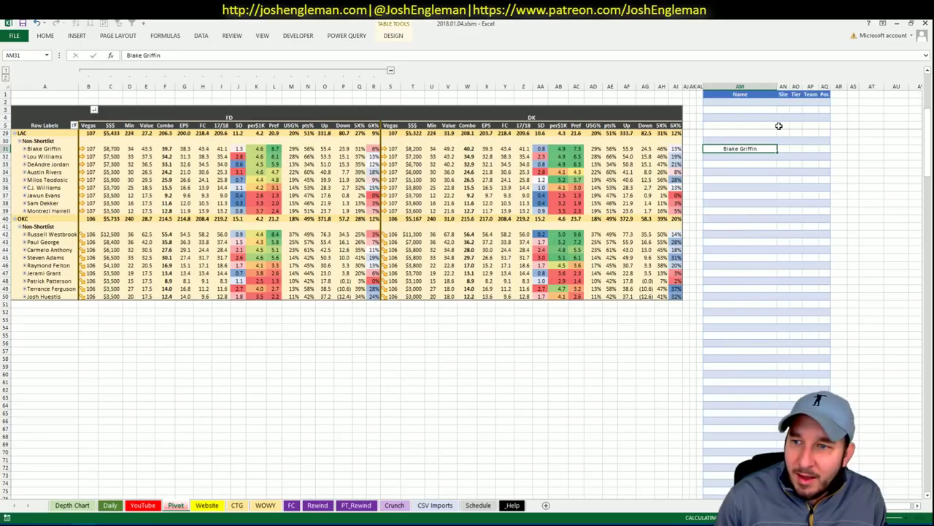
pyautogui.press('Return')
pyautogui.press('Right')
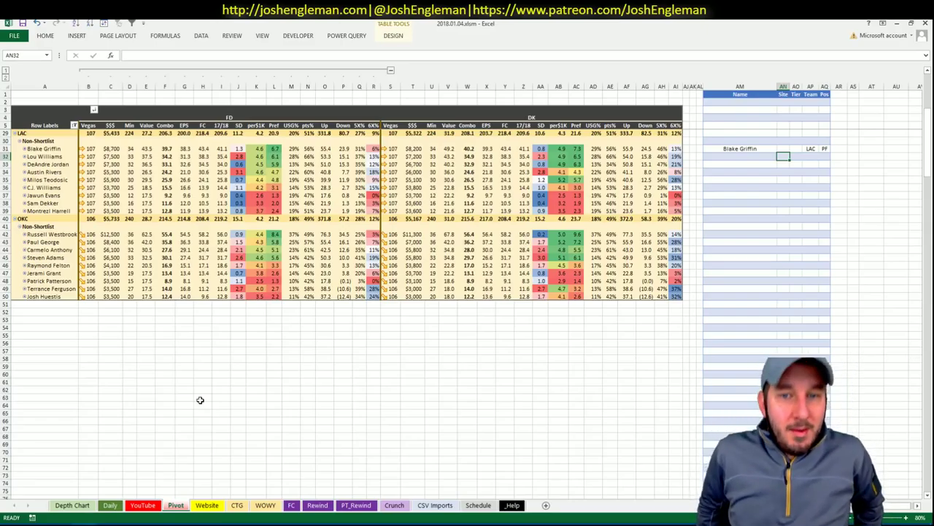
# Set Blake Griffin's shortlist tier to 2, then bring up the CTG sheet.
pyautogui.click(142, 505)
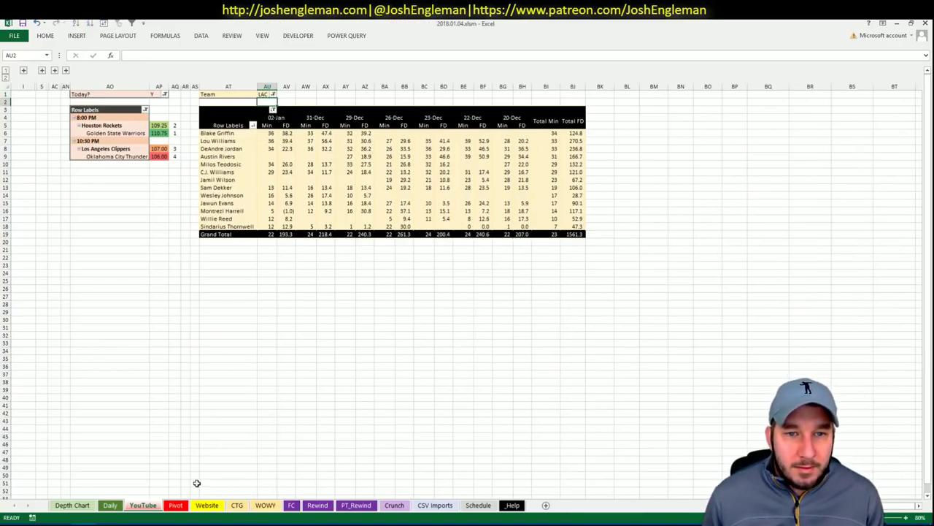
pyautogui.click(175, 505)
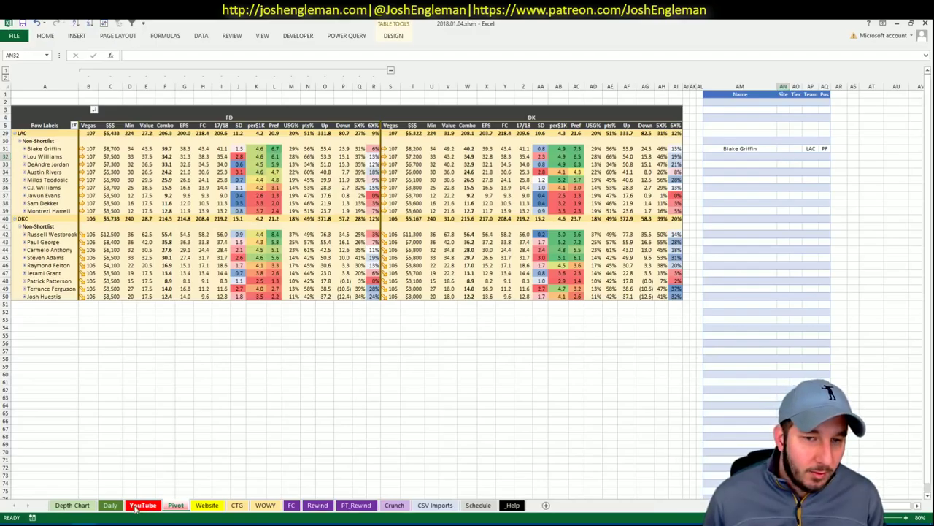
pyautogui.click(146, 506)
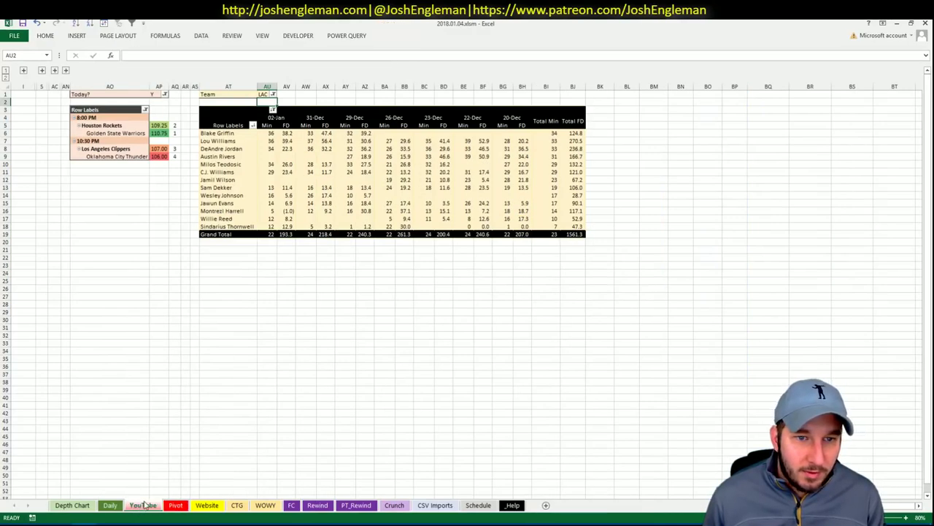
pyautogui.click(183, 504)
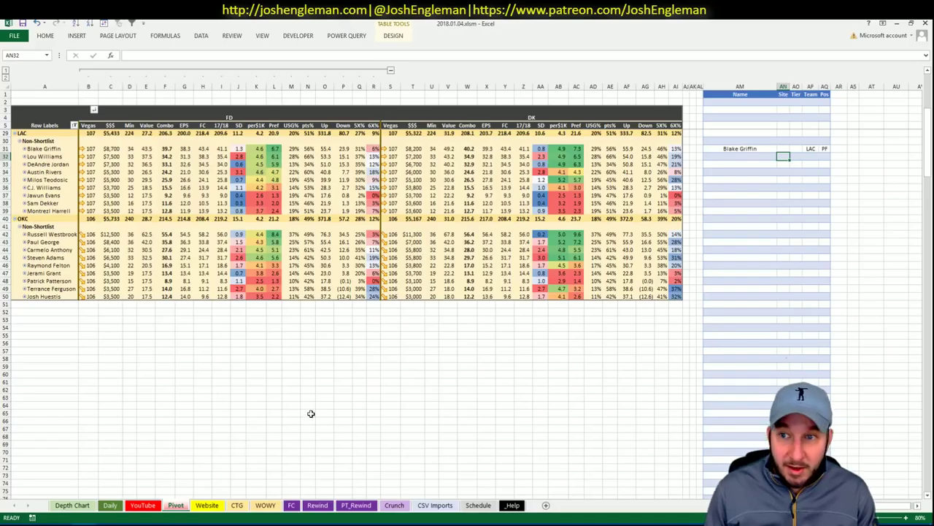
pyautogui.click(784, 148)
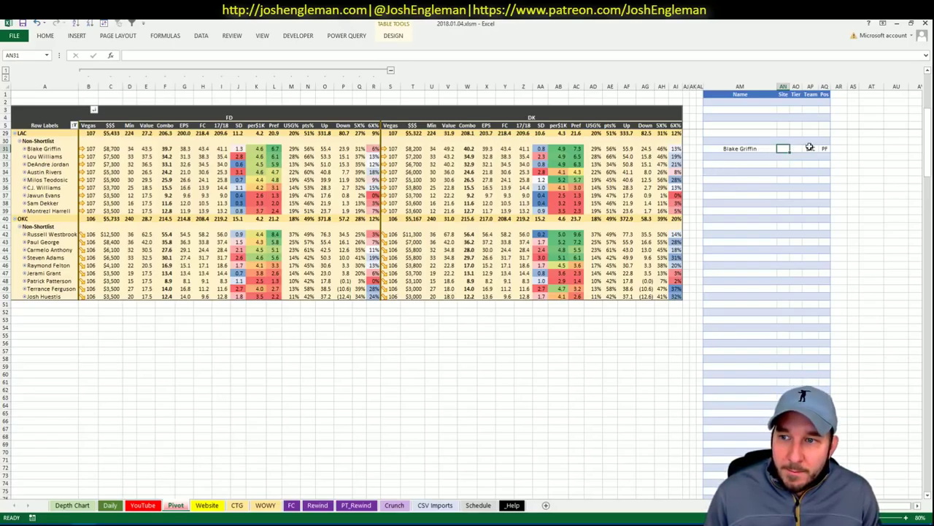
pyautogui.press('Right')
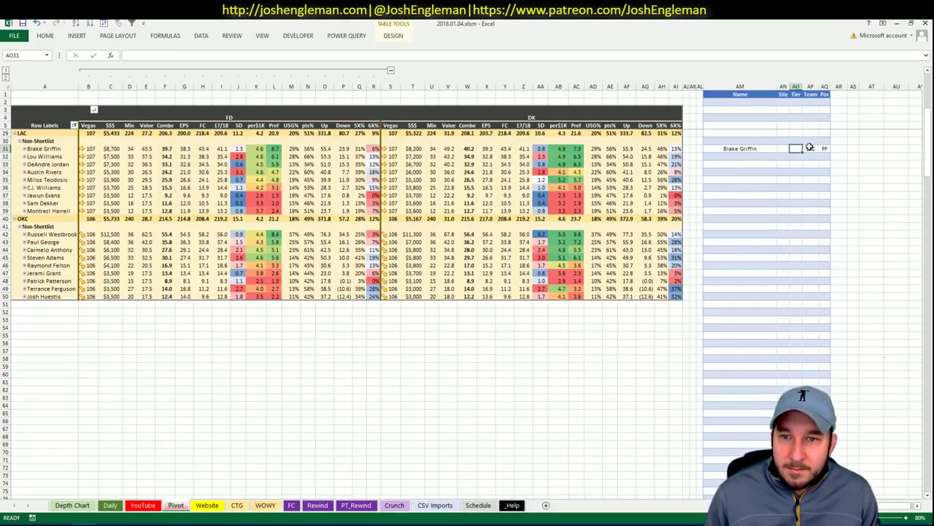
pyautogui.write('2')
pyautogui.press('Return')
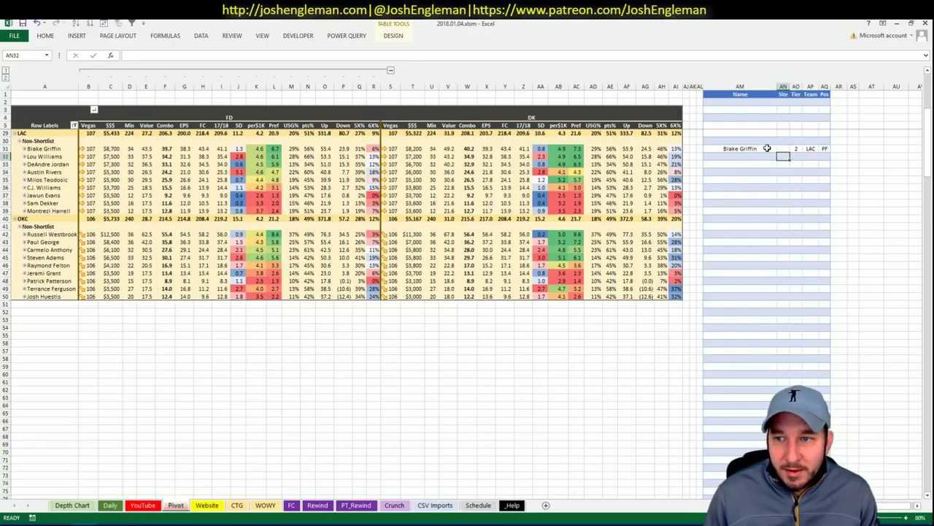
pyautogui.click(763, 154)
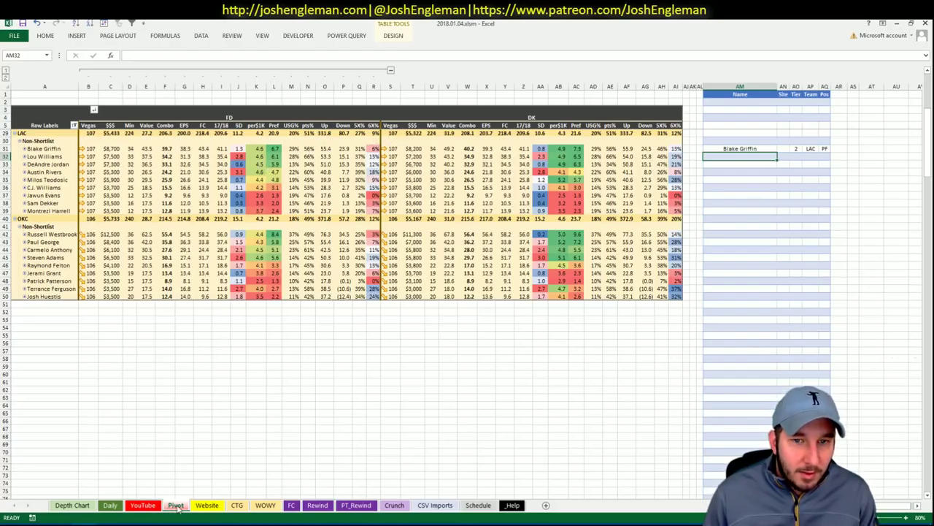
pyautogui.click(237, 505)
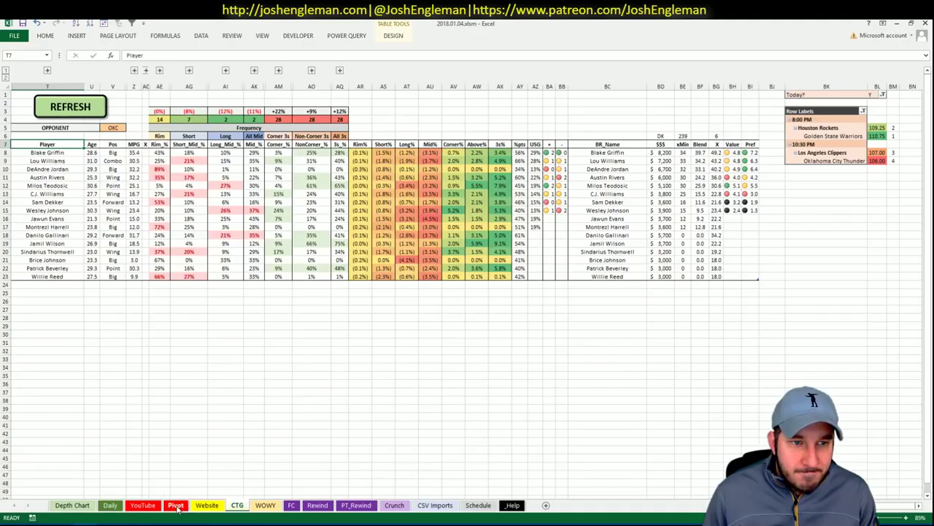
# Add Lou Williams at tier 2 and DeAndre Jordan at tier 4 to the shortlist.
pyautogui.click(176, 506)
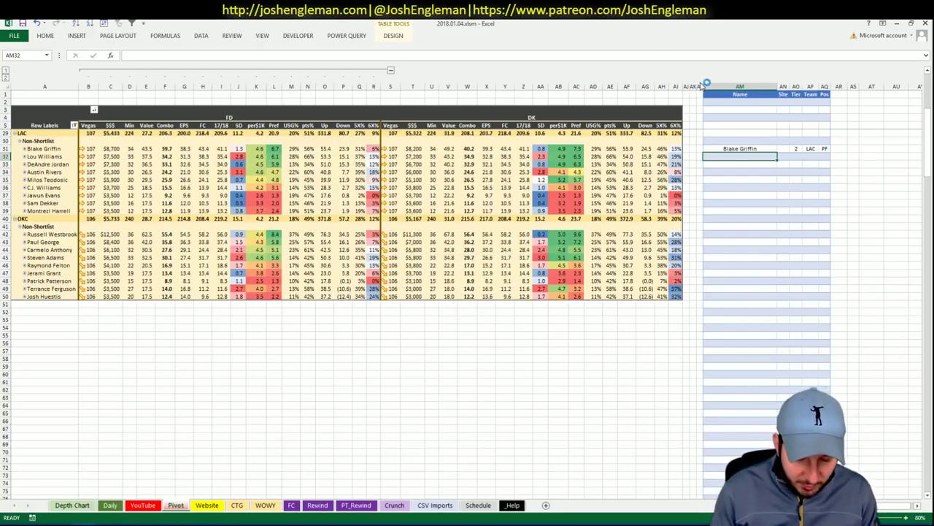
pyautogui.write('Lou Wi')
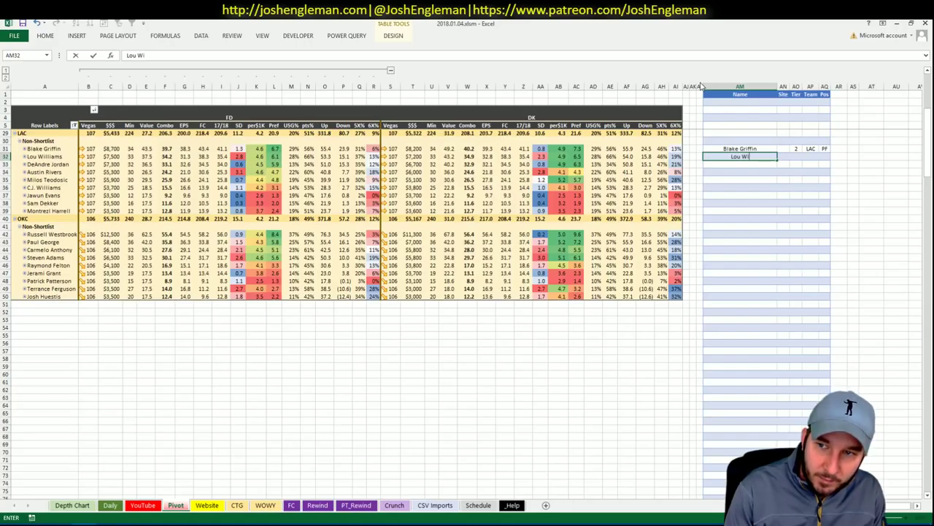
pyautogui.write('lliams')
pyautogui.press('Tab')
pyautogui.press('Tab')
pyautogui.write('2')
pyautogui.hotkey('ctrl', 'Return')
pyautogui.press('Return')
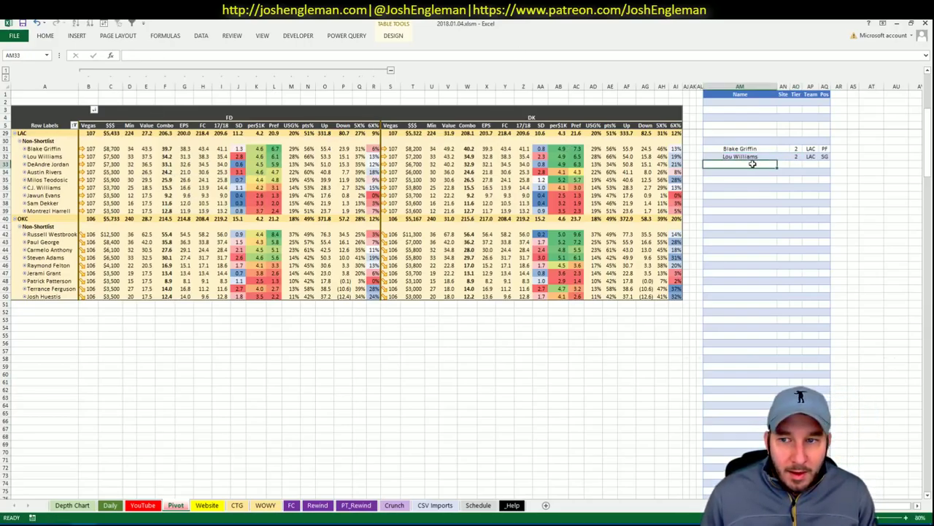
pyautogui.write('DeAndre')
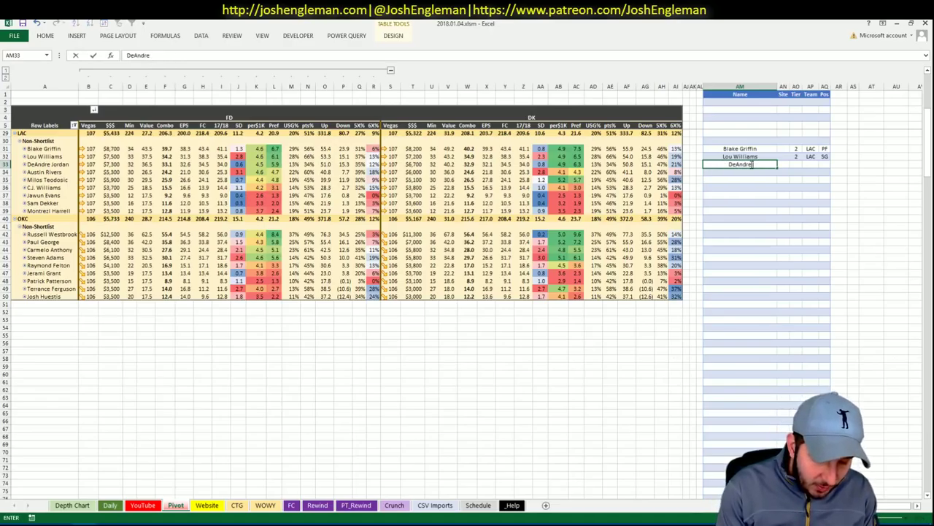
pyautogui.write(' Jordan')
pyautogui.press('Tab')
pyautogui.press('Tab')
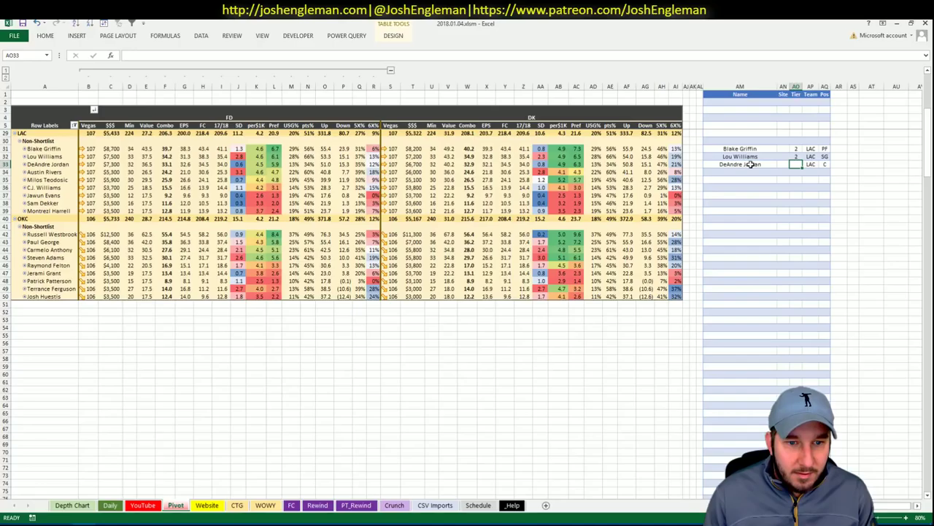
pyautogui.write('4')
pyautogui.press('Return')
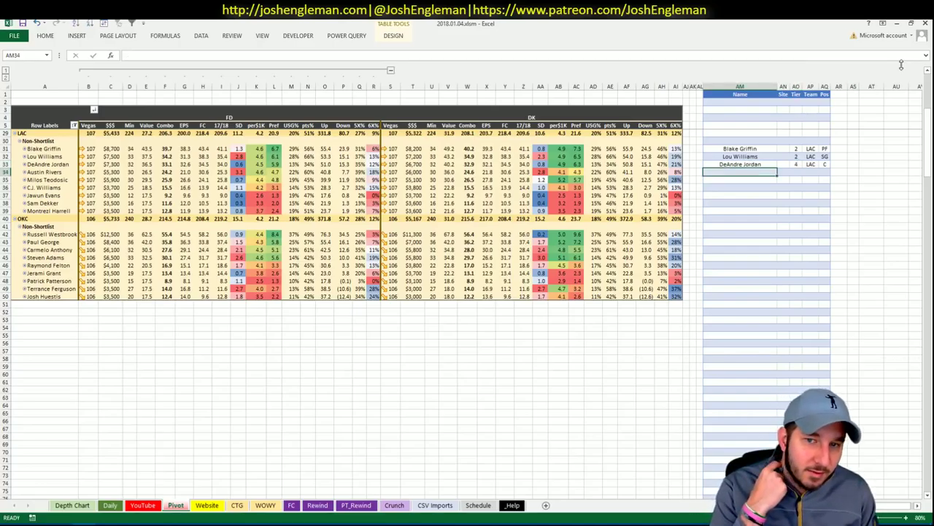
# Add Austin Rivers and Milos Teodosic to the shortlist, both at tier 3.
pyautogui.write('Austin')
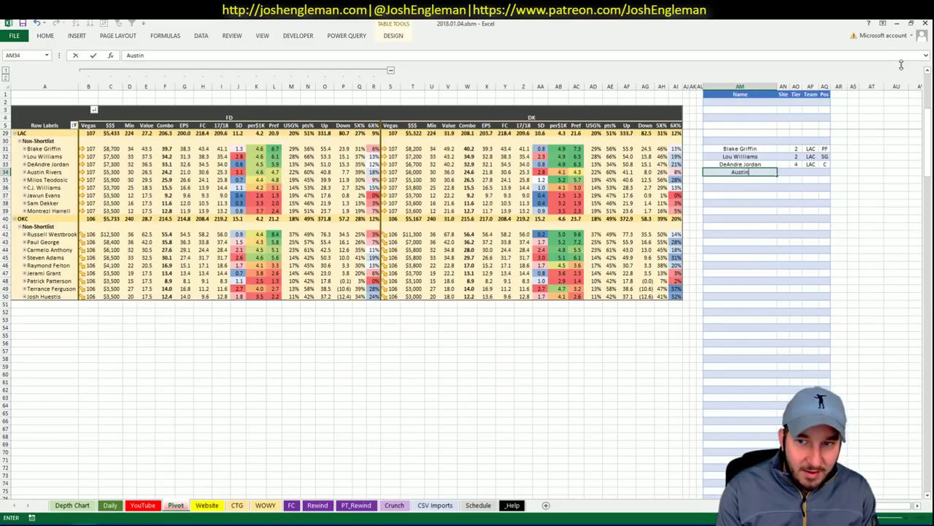
pyautogui.write(' Rivers')
pyautogui.press('Tab')
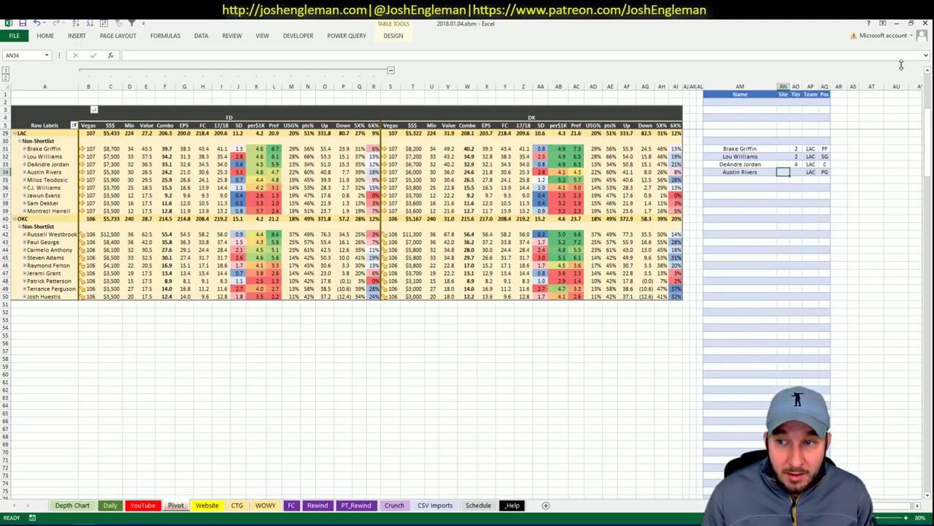
pyautogui.press('Tab')
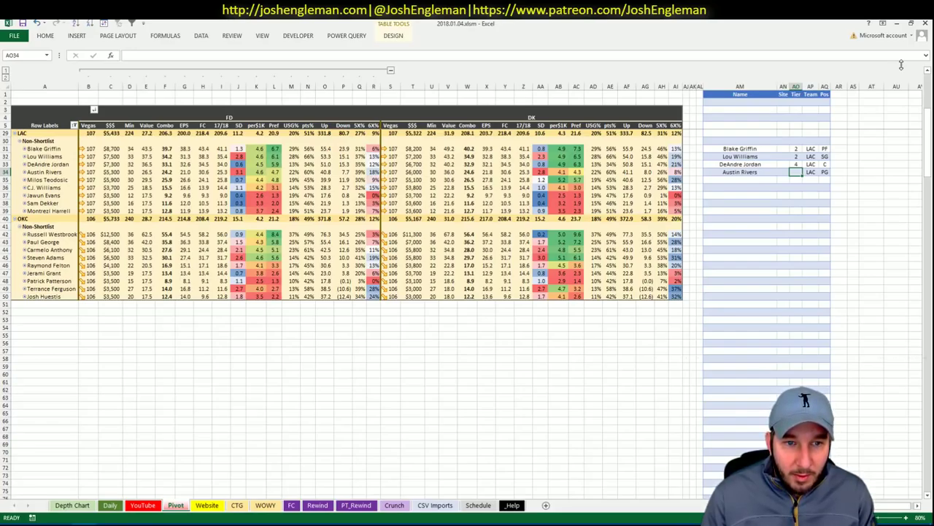
pyautogui.write('3')
pyautogui.press('Return')
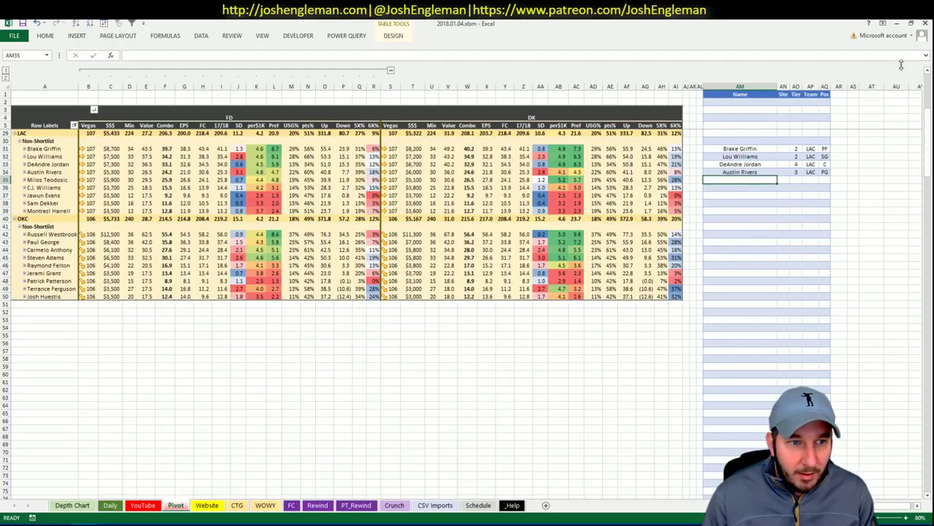
pyautogui.write('Milos Teodosic')
pyautogui.press('Tab')
pyautogui.press('Tab')
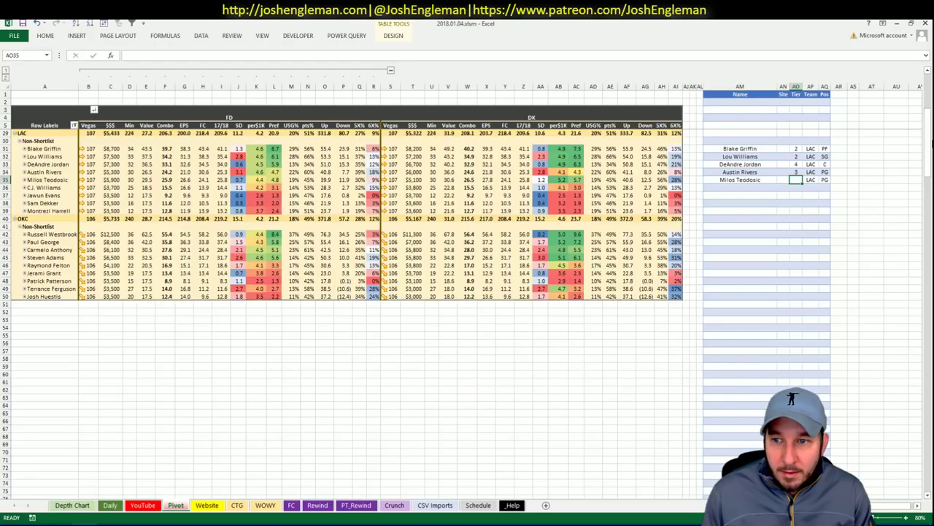
pyautogui.write('3')
pyautogui.press('Return')
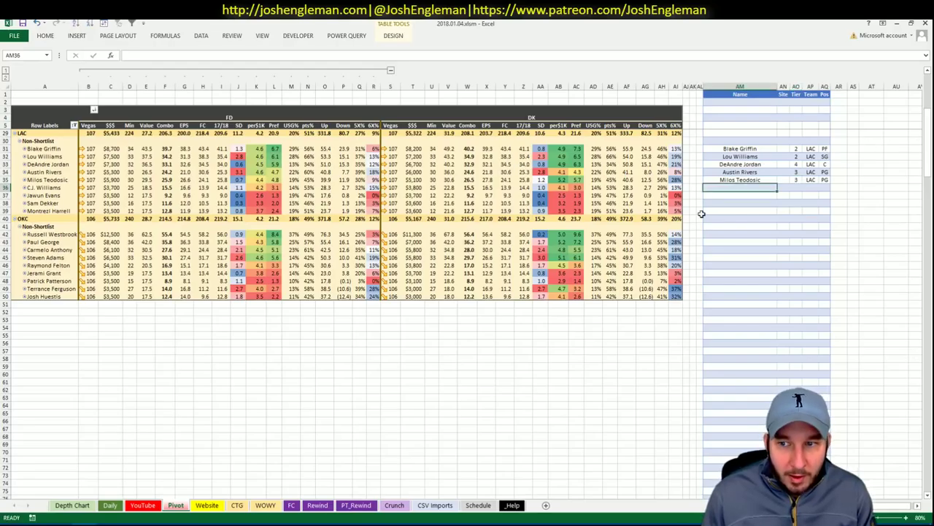
pyautogui.click(748, 227)
pyautogui.click(728, 234)
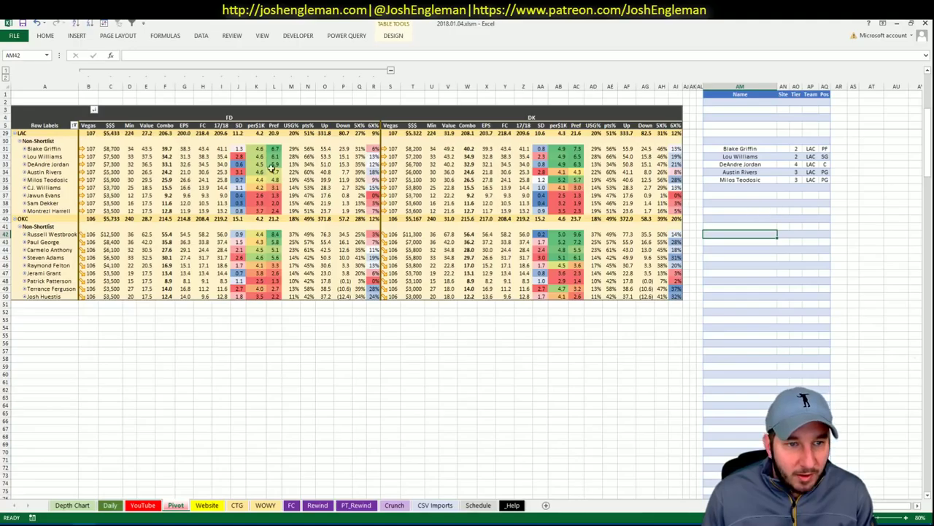
# Change the CTG sheet's opponent cell V5 from OKC to LAC.
pyautogui.click(143, 505)
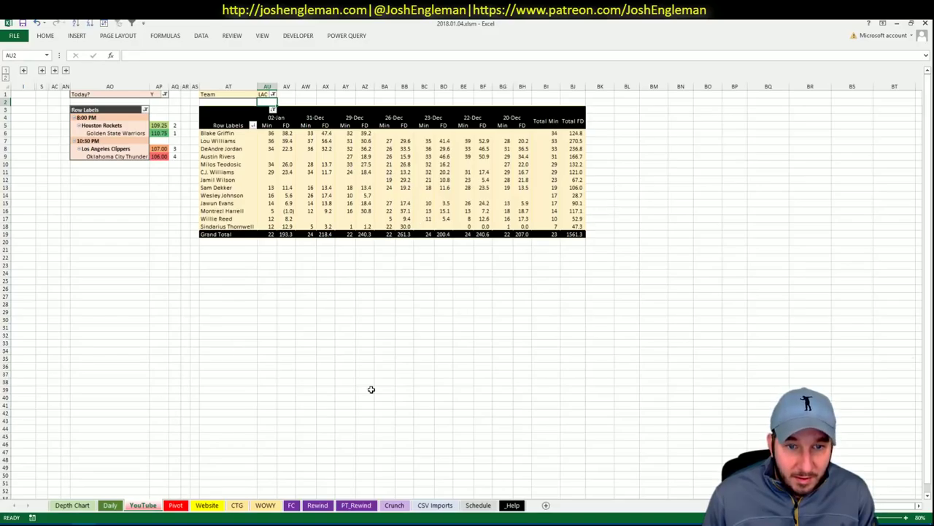
pyautogui.hotkey('ctrl', 'pagedown')
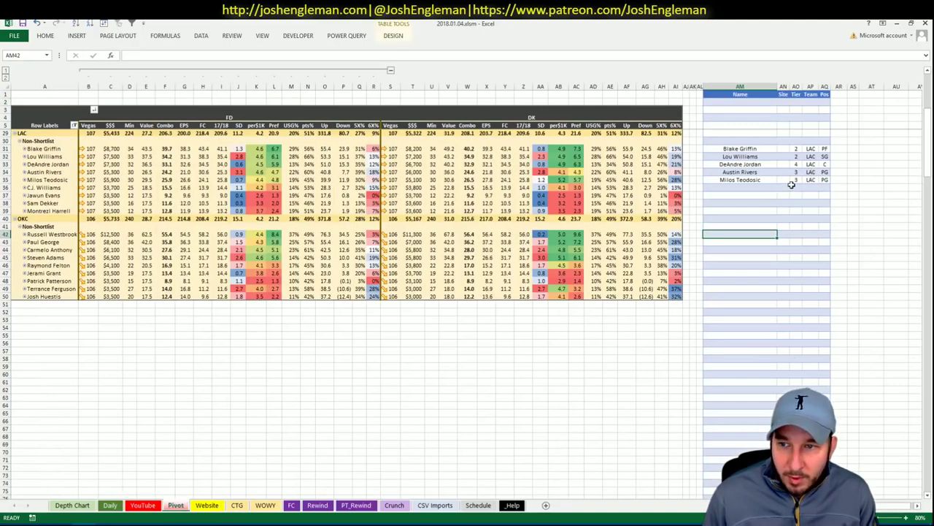
pyautogui.click(238, 505)
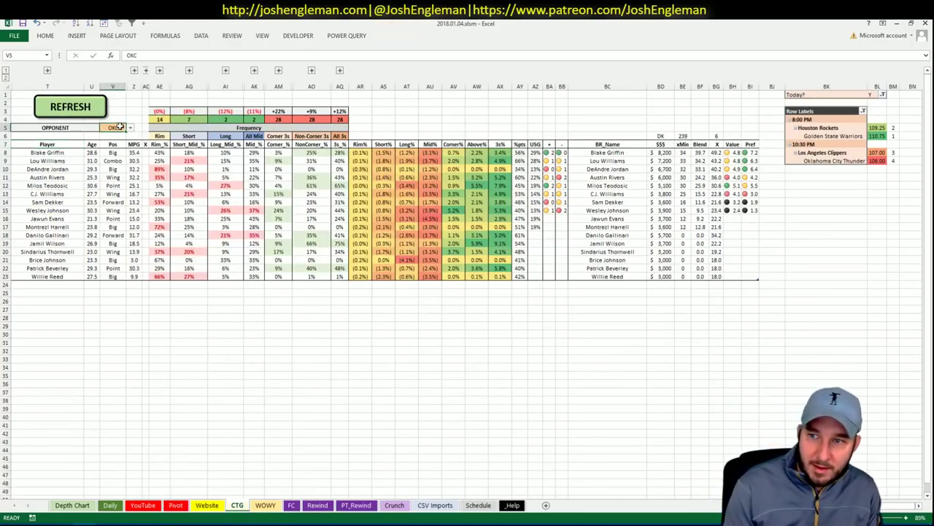
pyautogui.write('LAC')
pyautogui.press('Return')
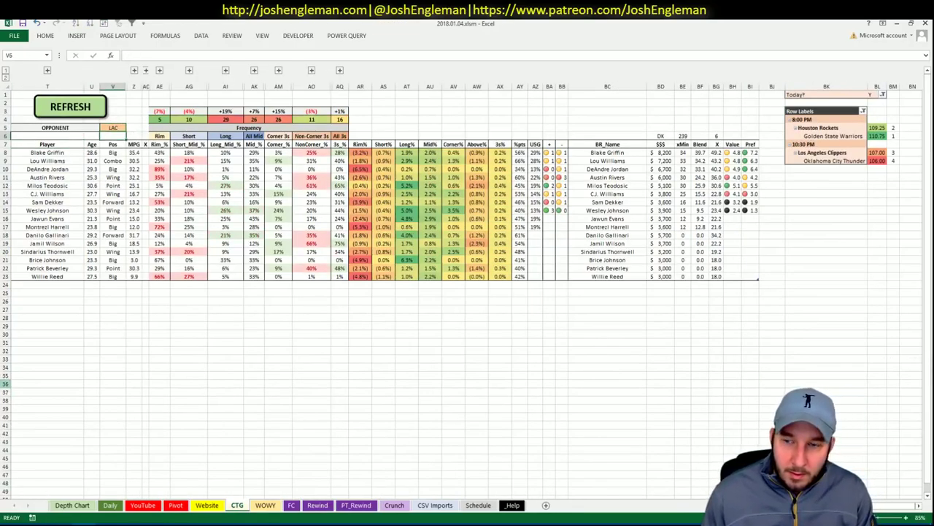
pyautogui.hotkey('alt', 'Tab')
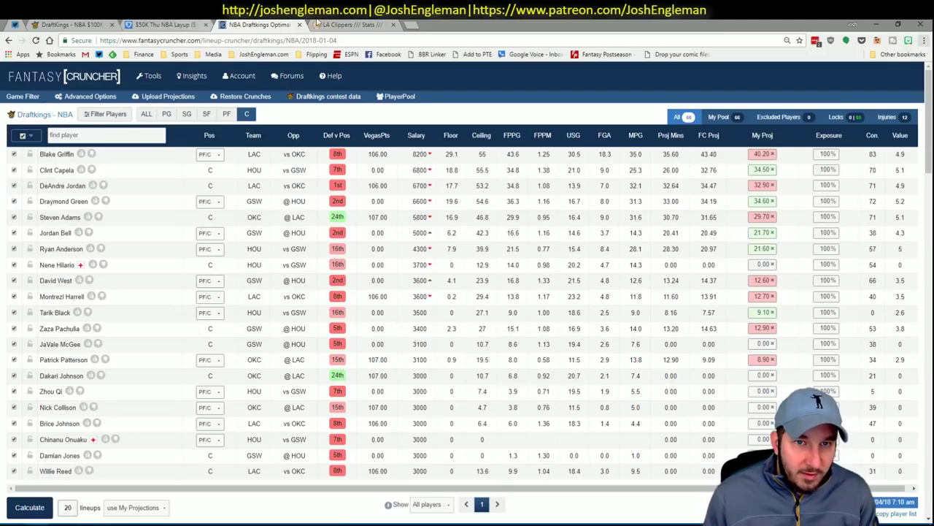
# Look up Oklahoma City Thunder on Cleaning the Glass and select its whole Shooting: Frequency table.
pyautogui.hotkey('ctrl', 'Tab')
pyautogui.click(172, 97)
pyautogui.write('ty Thunde')
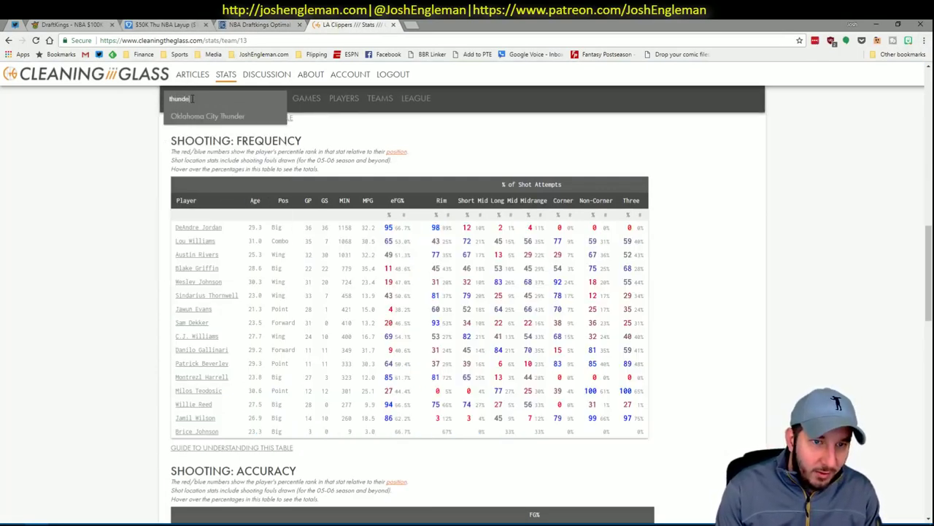
pyautogui.write('r')
pyautogui.click(207, 116)
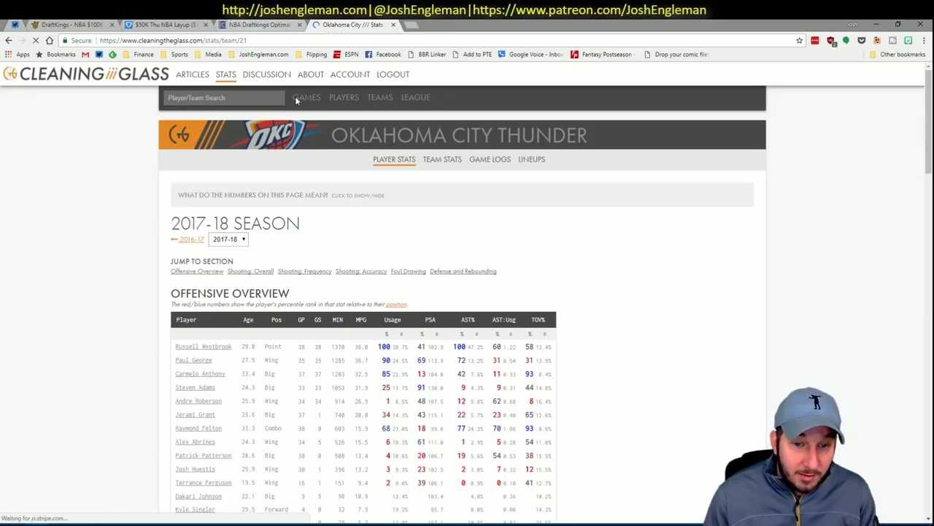
pyautogui.scroll(-6, 583, 372)
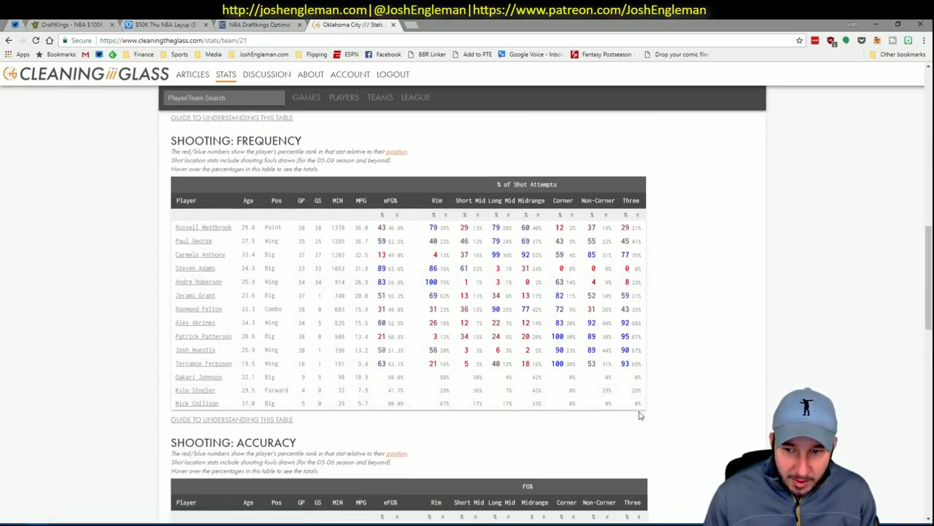
pyautogui.moveTo(640, 406); pyautogui.dragTo(176, 227)
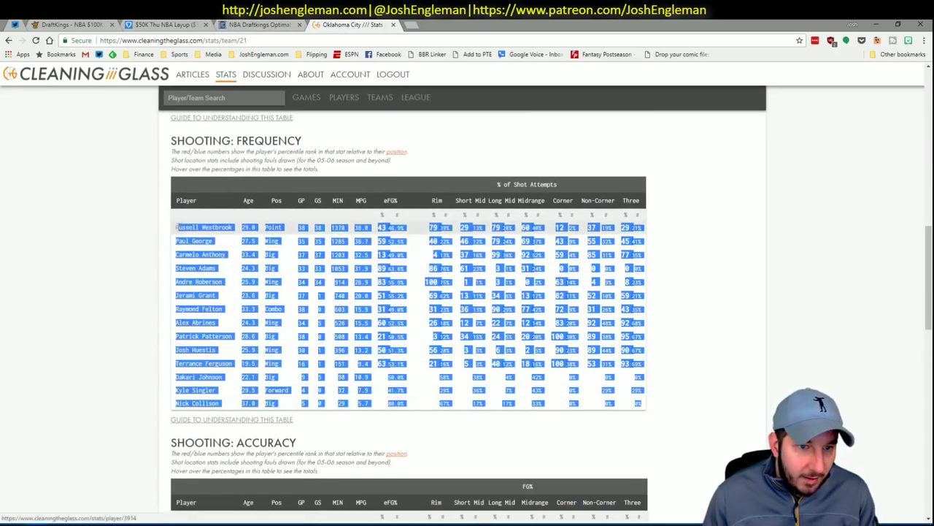
pyautogui.hotkey('alt', 'Tab')
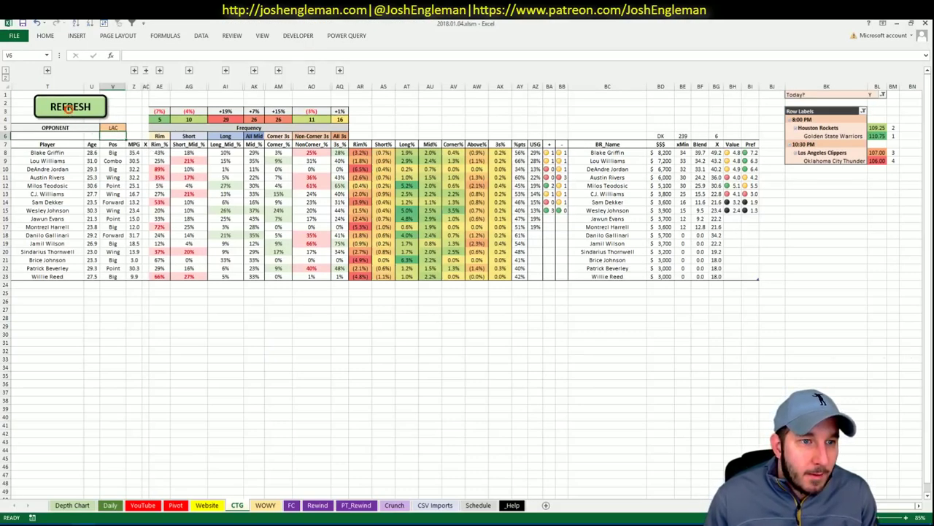
# Paste the Thunder shooting data, Russell Westbrook through Nick Collison, into the CTG table.
pyautogui.hotkey('ctrl', 'v')
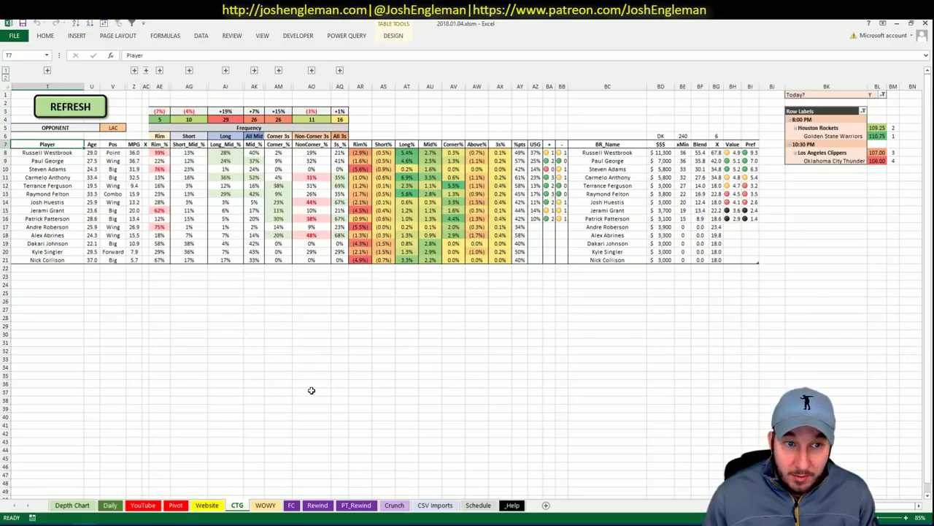
pyautogui.hotkey('alt', 'Tab')
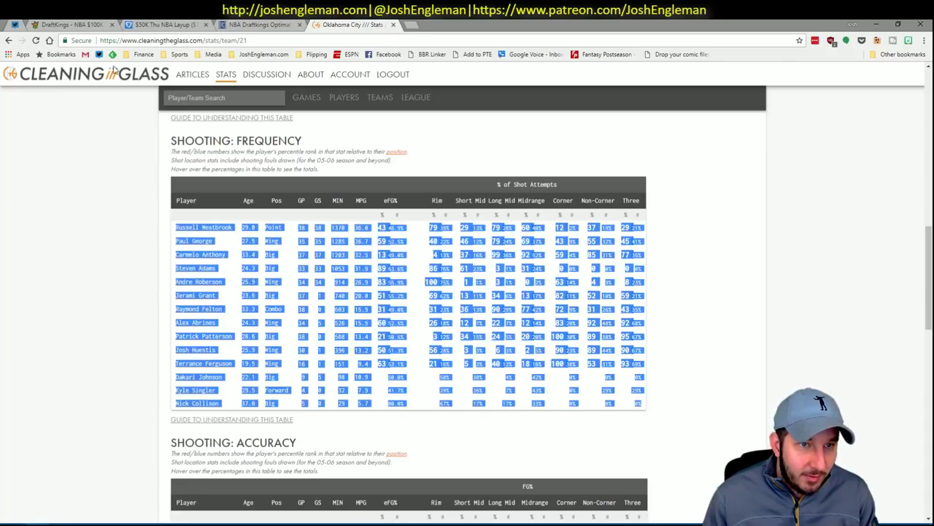
# Review Steven Adams's DraftKings game log filtered to games against LAC, then return to Excel.
pyautogui.click(241, 24)
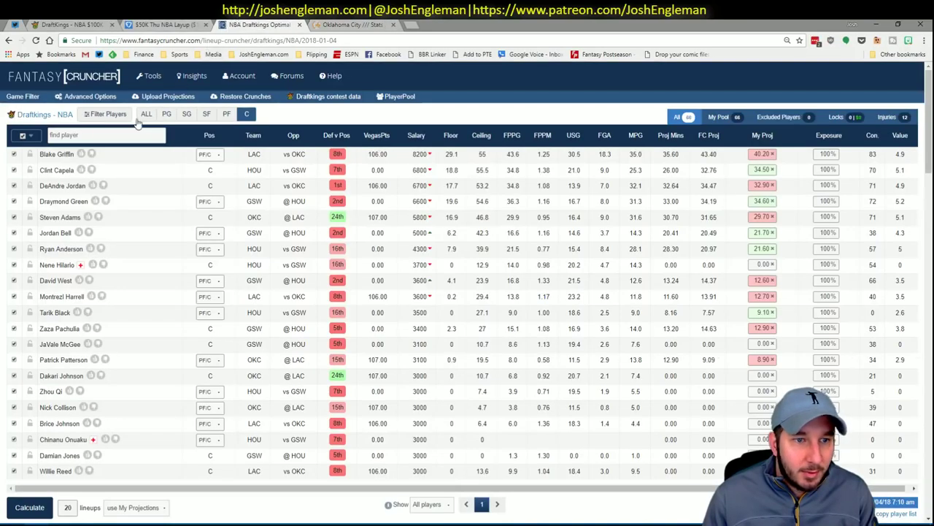
pyautogui.click(66, 218)
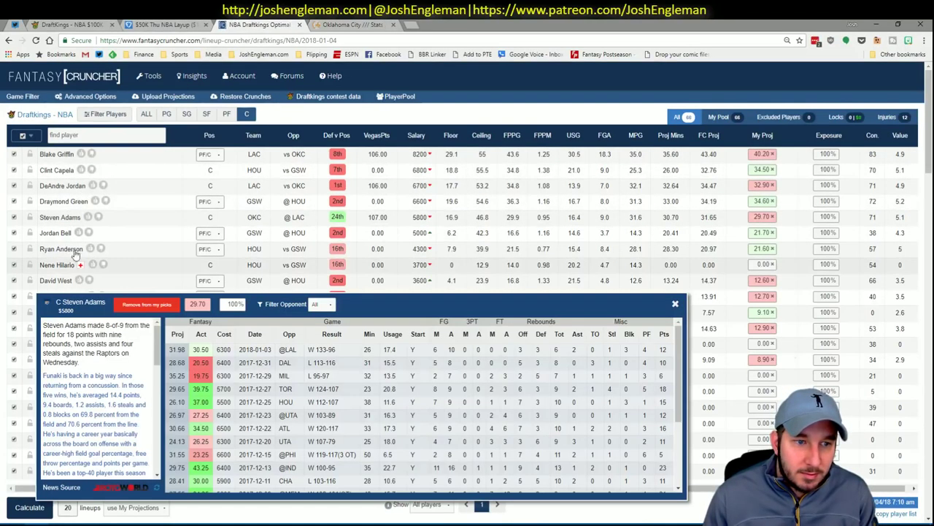
pyautogui.click(324, 303)
pyautogui.click(328, 326)
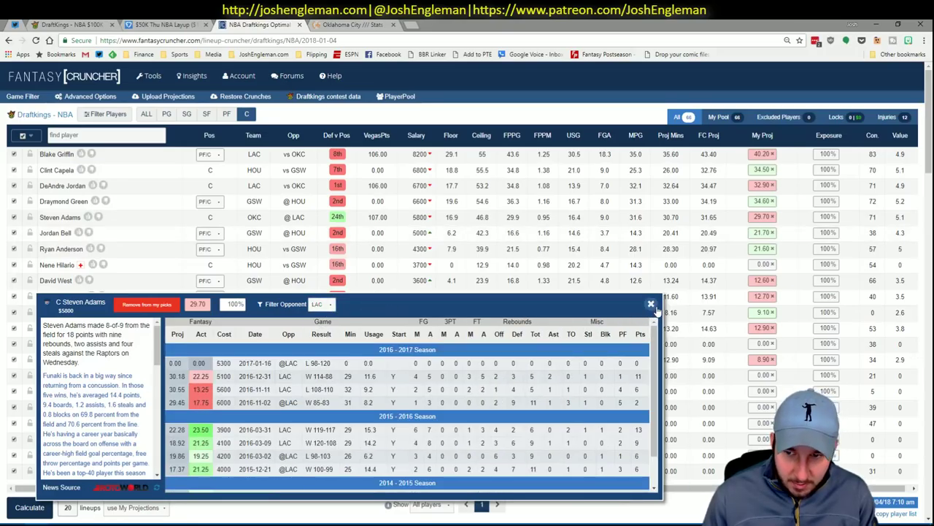
pyautogui.click(651, 304)
pyautogui.hotkey('alt', 'Tab')
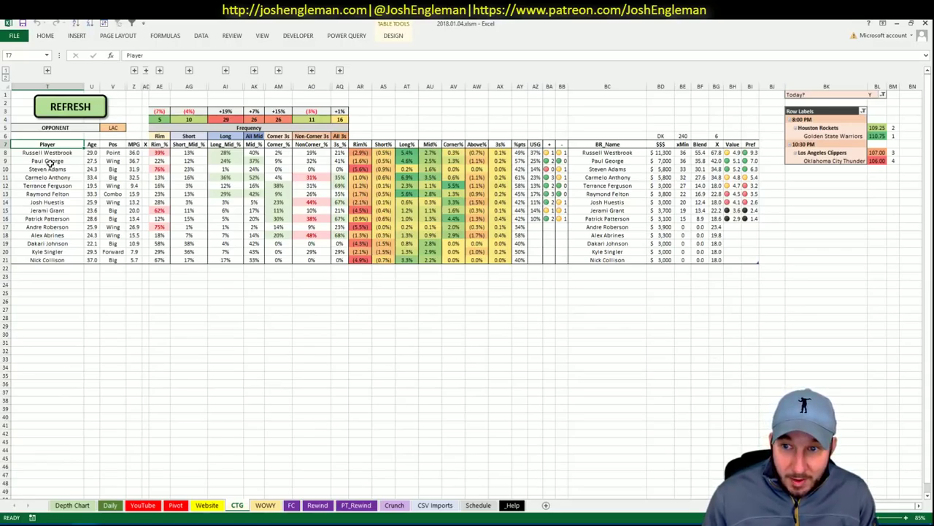
# On the Pivot sheet, add Russell Westbrook to the shortlist at tier 2.
pyautogui.click(176, 504)
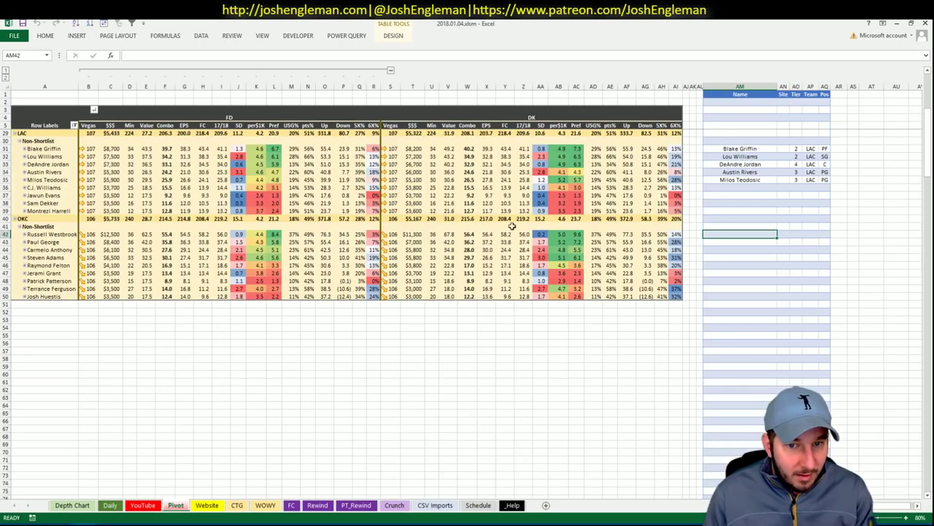
pyautogui.write('Russell Wes')
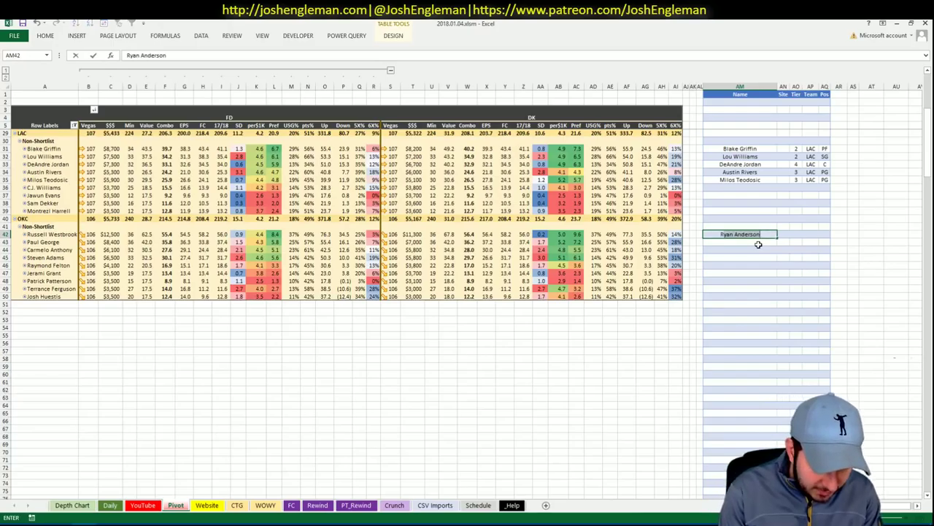
pyautogui.write('tbrook')
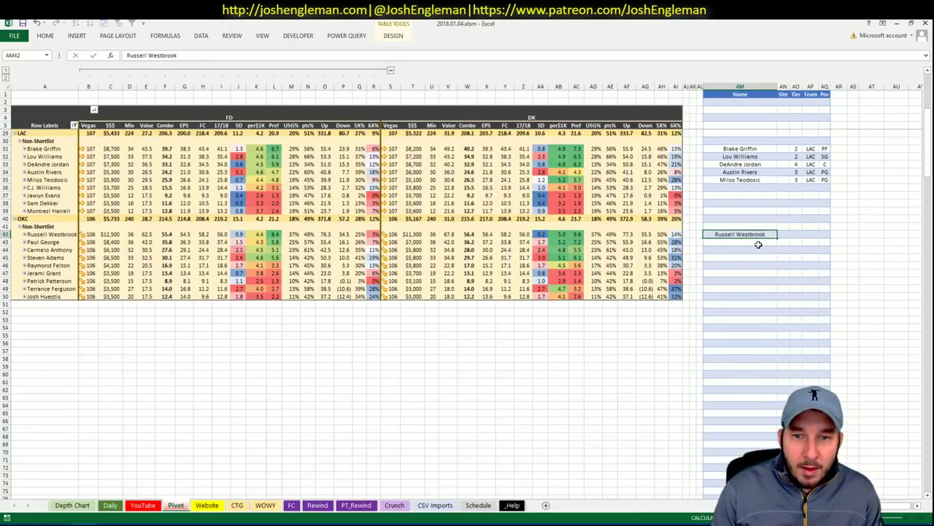
pyautogui.press('Return')
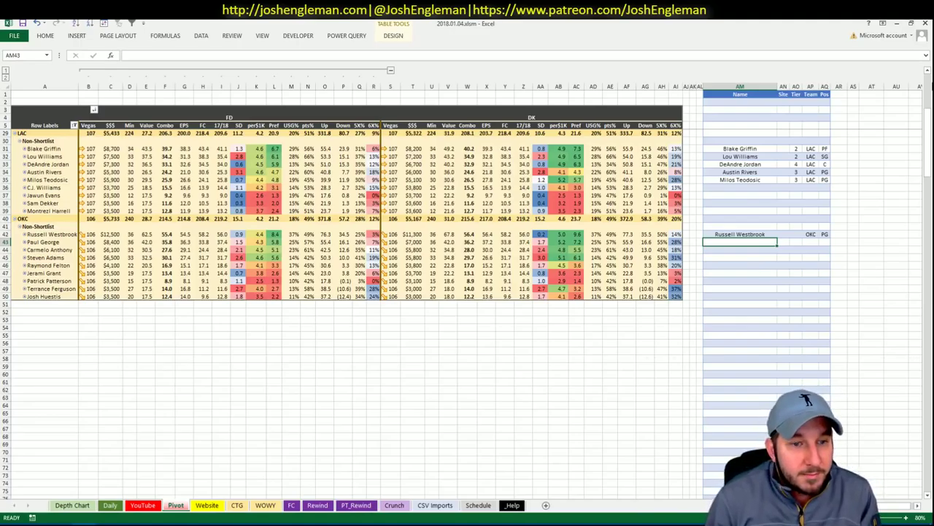
pyautogui.press('Up')
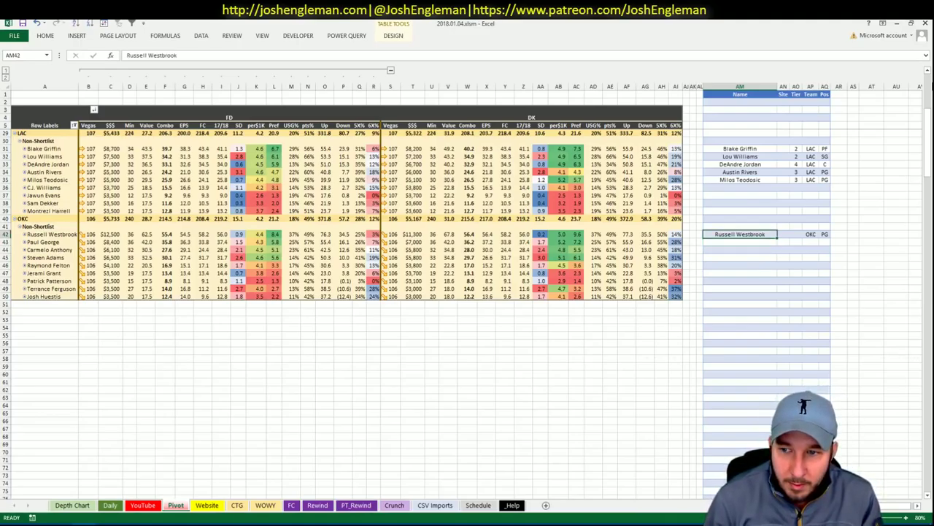
pyautogui.press('Right')
pyautogui.press('Right')
pyautogui.write('2')
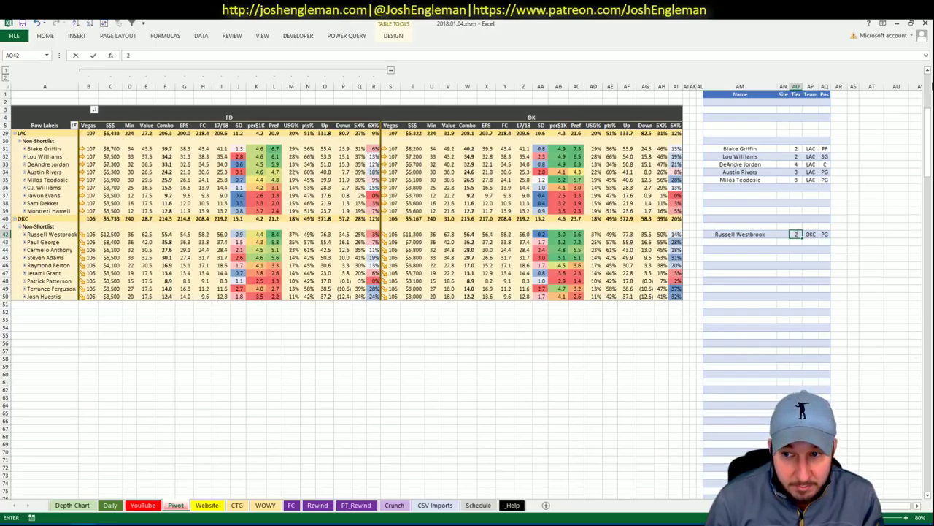
pyautogui.press('Return')
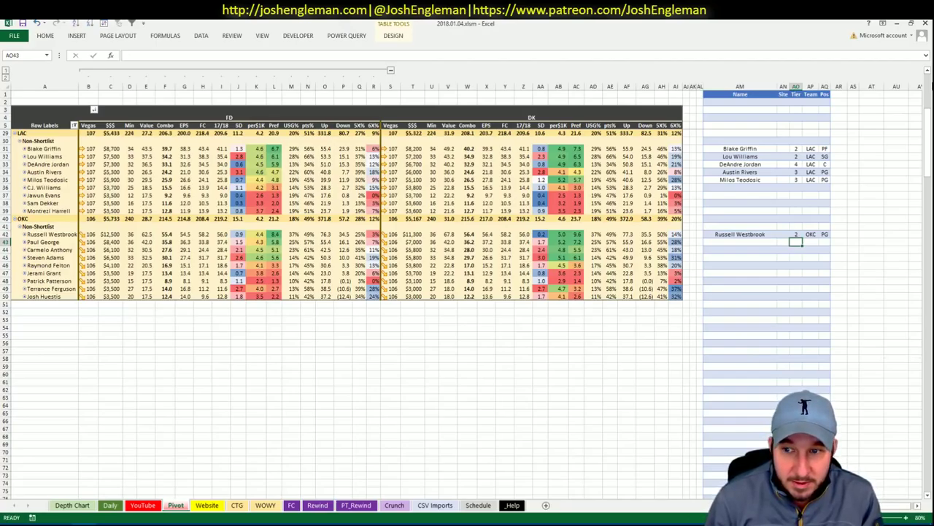
# Add Paul George to the shortlist at tier 2.
pyautogui.press('Left')
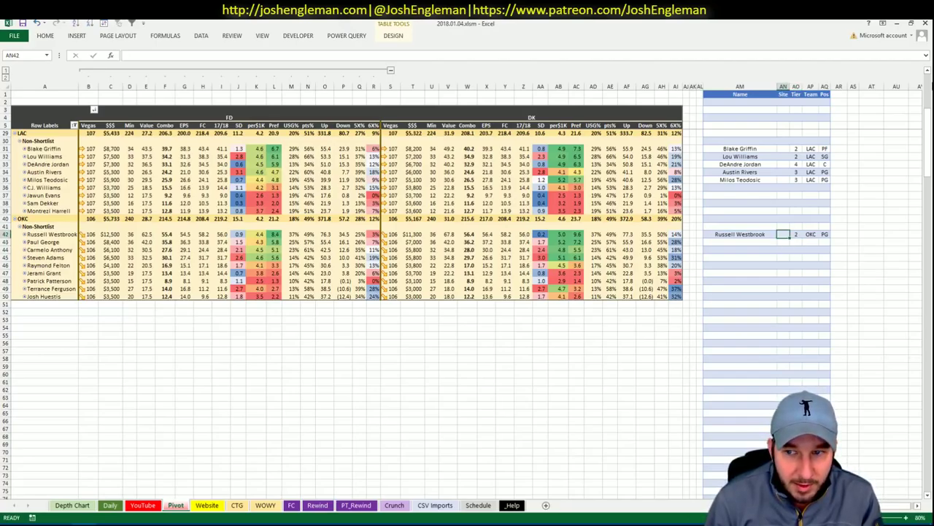
pyautogui.press('Left')
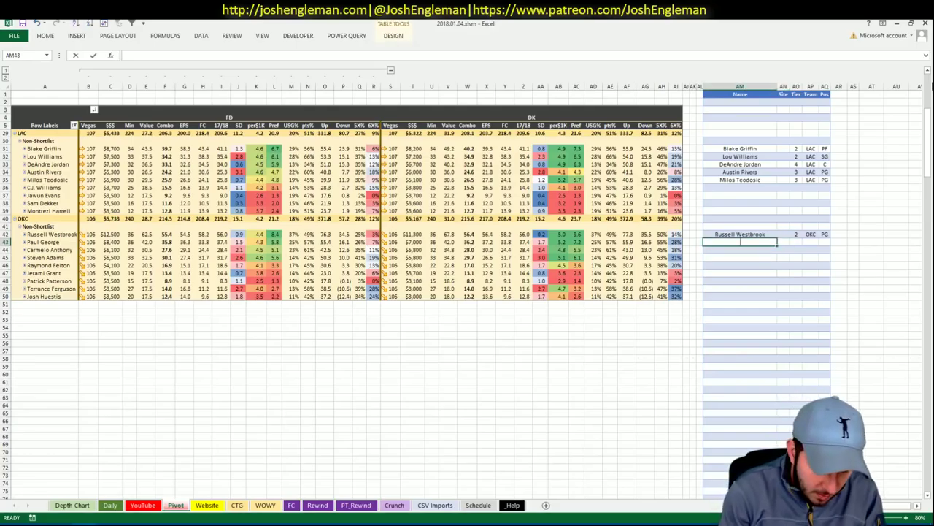
pyautogui.write('Paul George')
pyautogui.press('Tab')
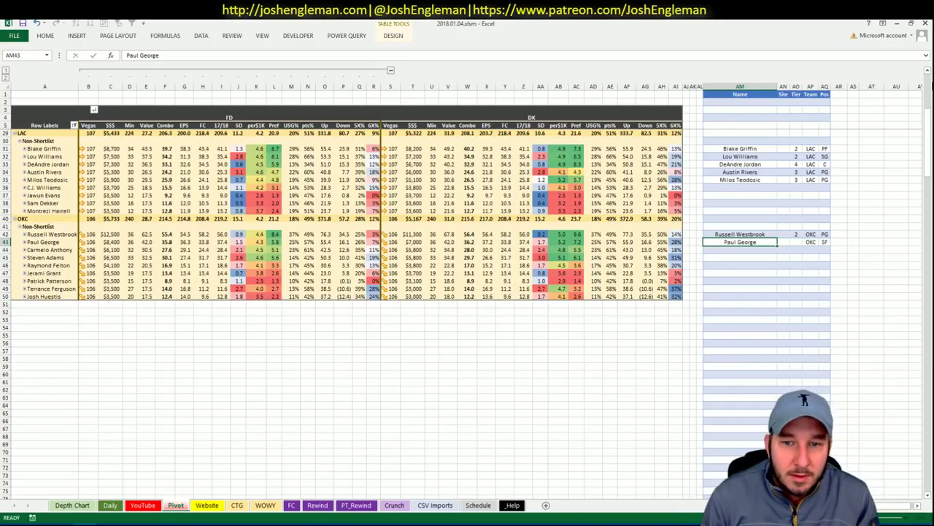
pyautogui.press('Tab')
pyautogui.press('Tab')
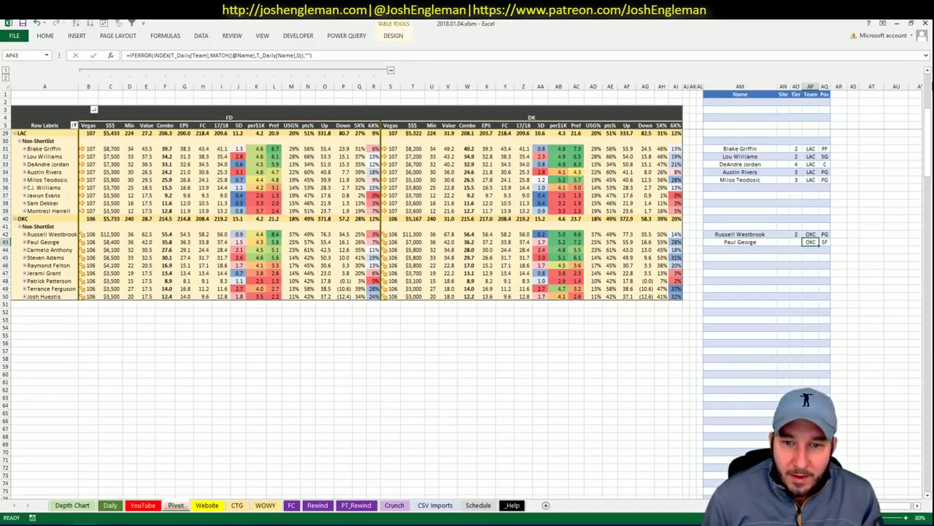
pyautogui.click(796, 242)
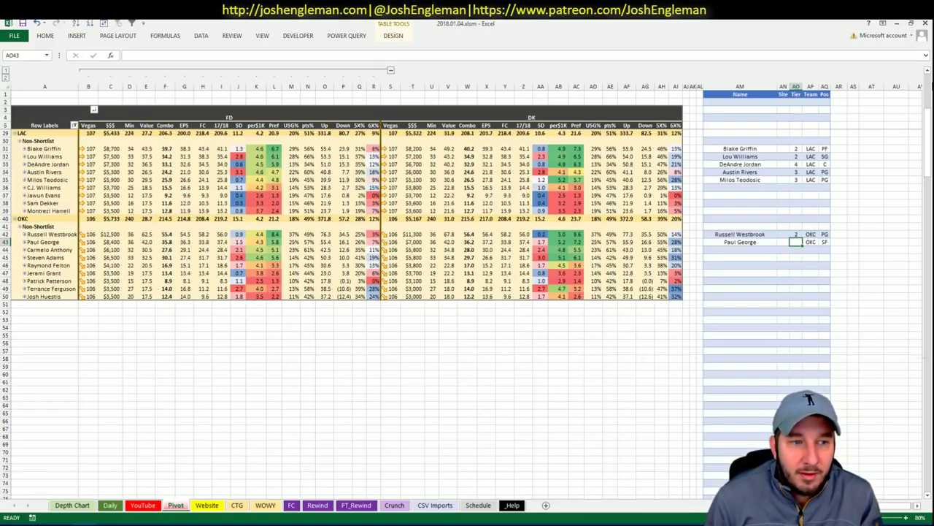
pyautogui.write('2')
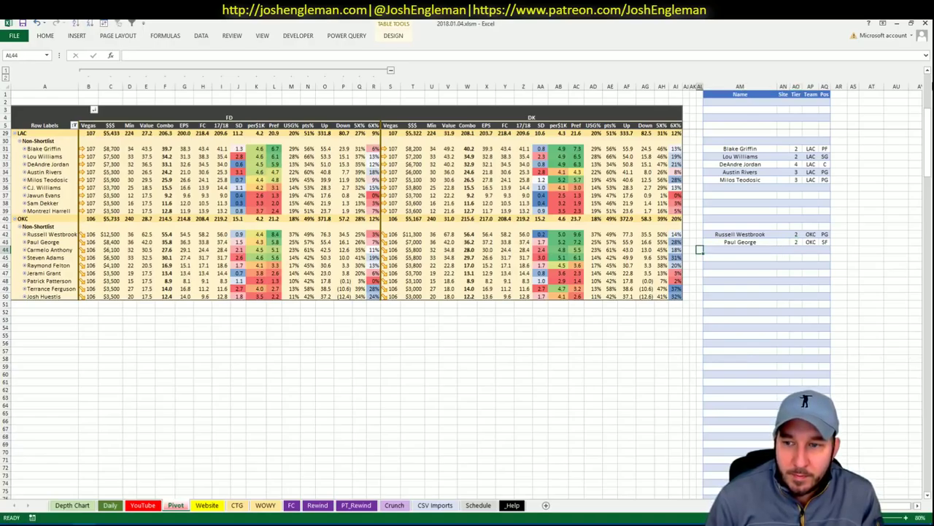
# Add Carmelo Anthony to the shortlist at tier 3.
pyautogui.click(740, 250)
pyautogui.write('Carmelo Anthony')
pyautogui.press('Tab')
pyautogui.press('Tab')
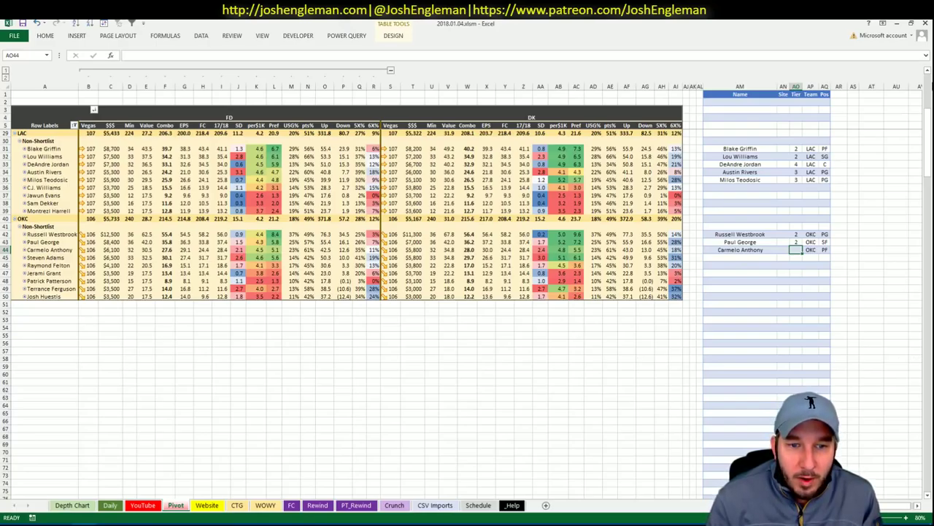
pyautogui.write('3')
pyautogui.press('Return')
pyautogui.press('Left')
pyautogui.press('Left')
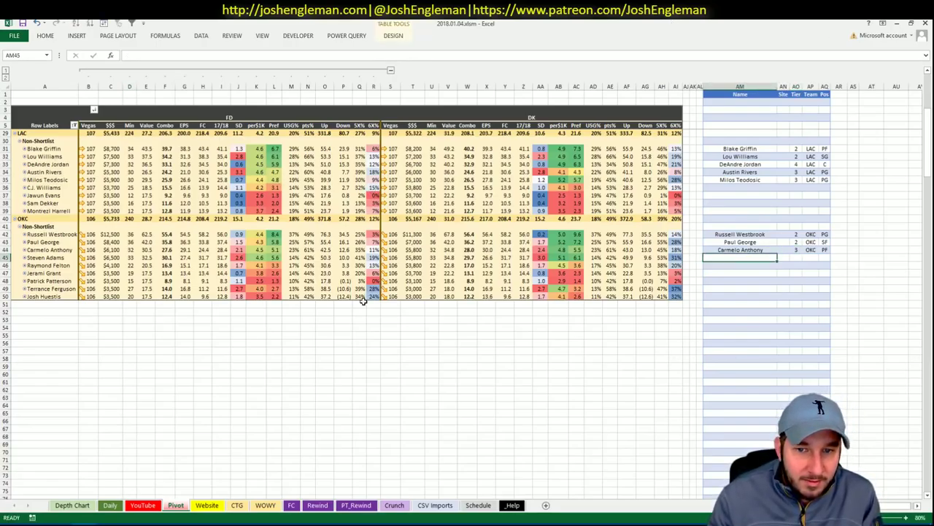
# Set the YouTube sheet's minutes pivot Team filter to OKC, then go back to the Pivot sheet.
pyautogui.click(143, 505)
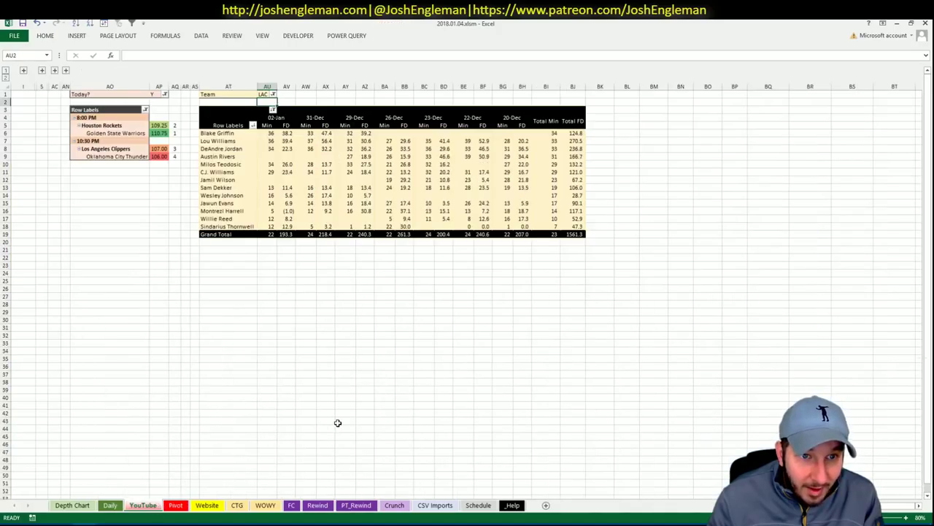
pyautogui.click(267, 94)
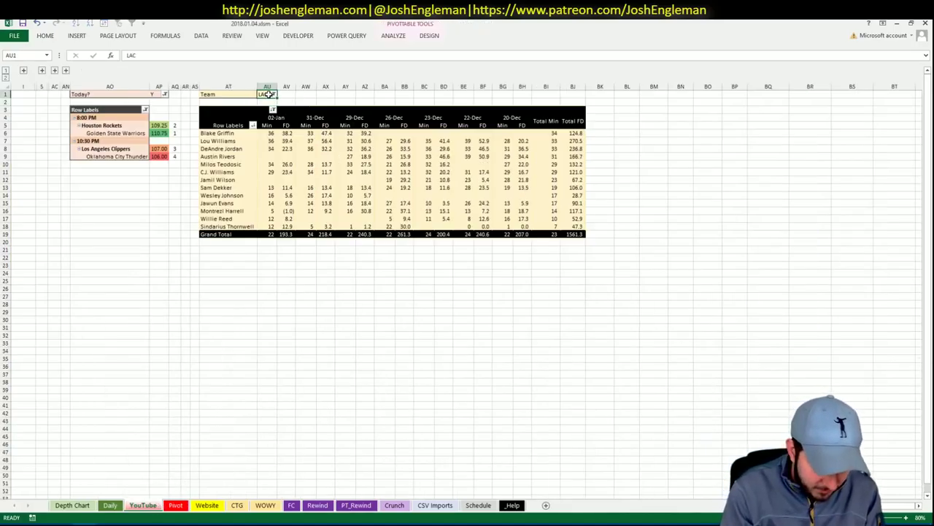
pyautogui.write('OKC')
pyautogui.press('Return')
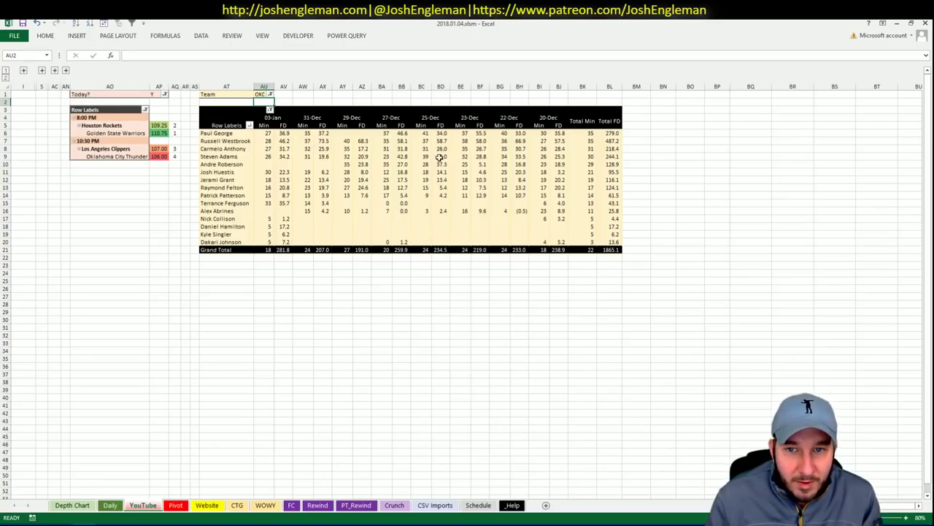
pyautogui.click(179, 504)
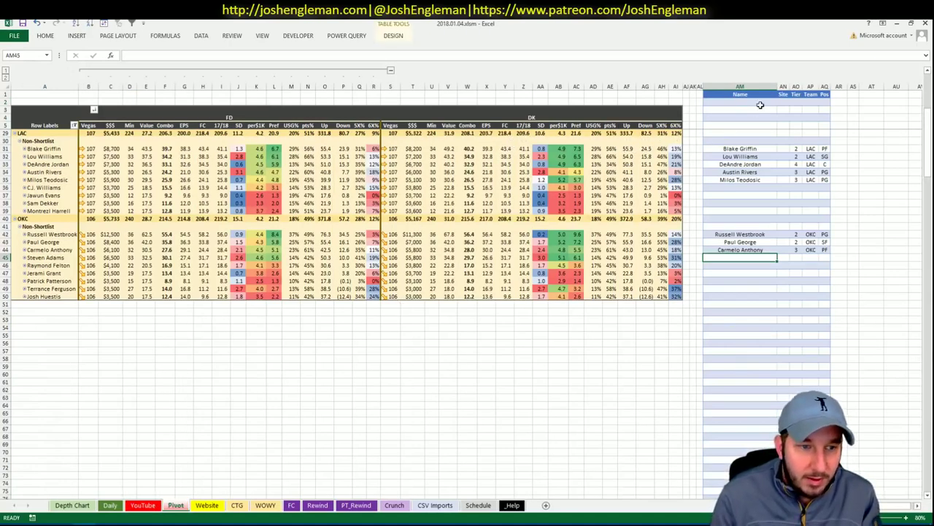
# Add Steven Adams to the OKC shortlist at tier 4.
pyautogui.write('Steven Adams')
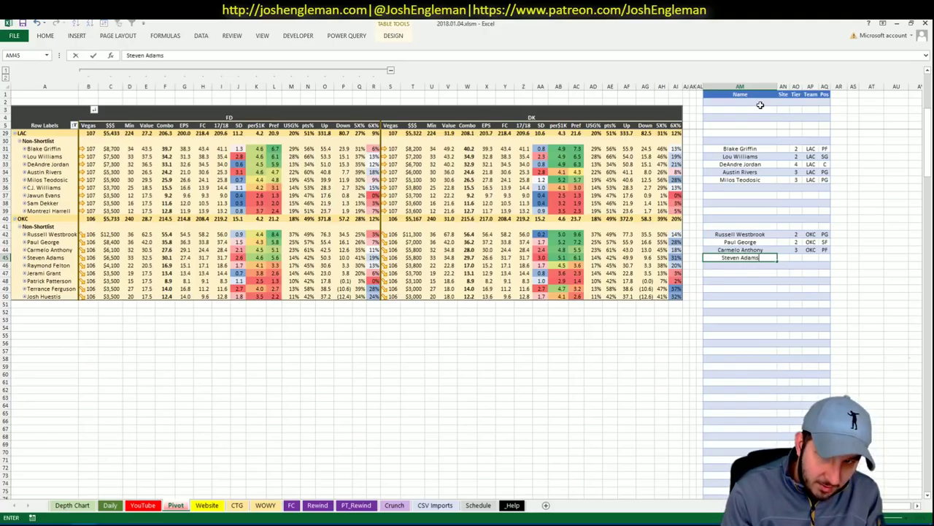
pyautogui.press('Tab')
pyautogui.press('Tab')
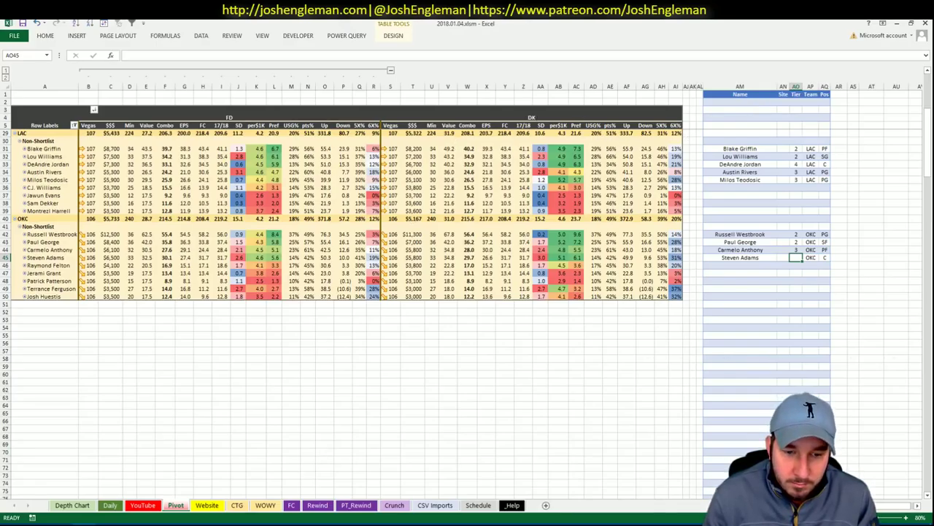
pyautogui.click(235, 491)
pyautogui.click(237, 504)
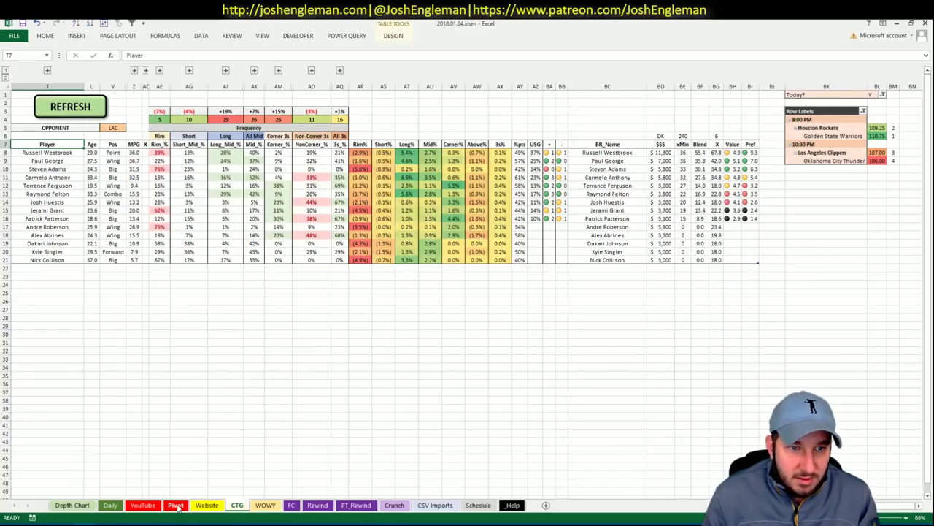
pyautogui.click(176, 506)
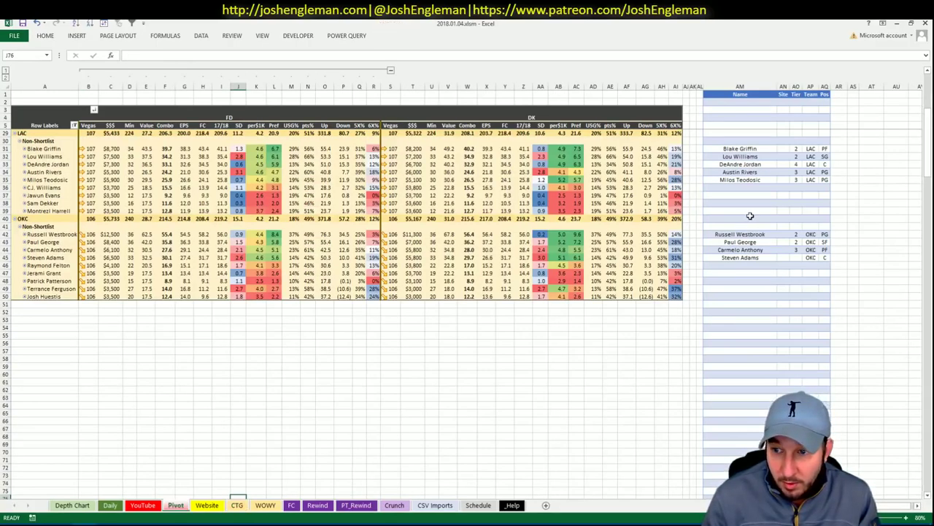
pyautogui.click(795, 258)
pyautogui.write('4')
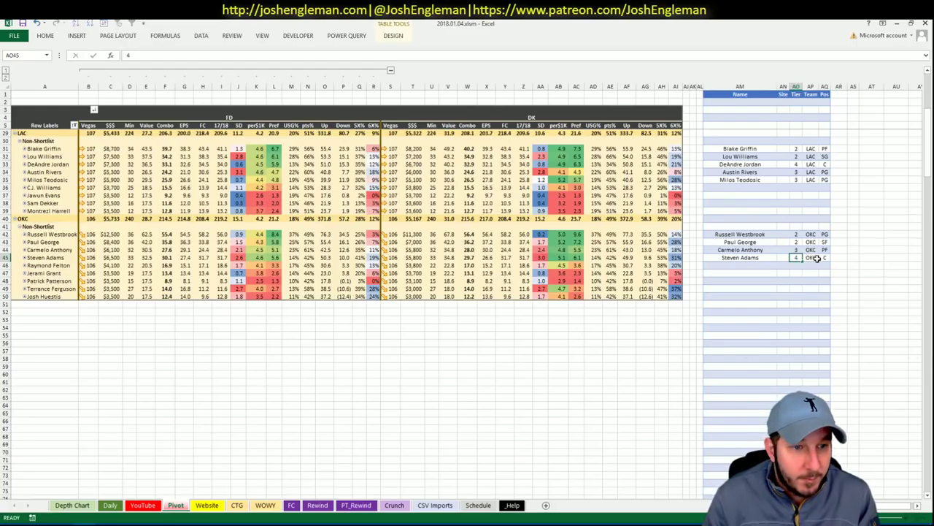
pyautogui.press('Return')
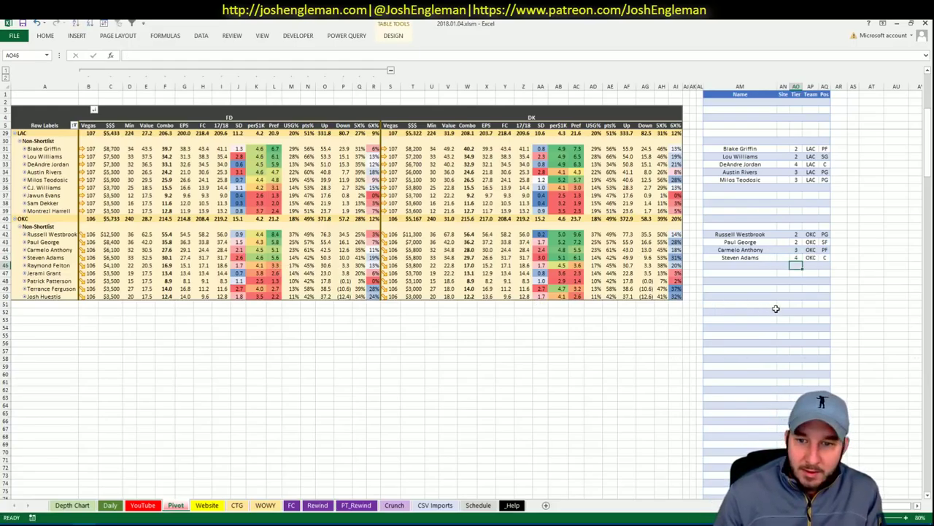
# Add Terrance Ferguson to the OKC shortlist at tier 4.
pyautogui.press('Left')
pyautogui.press('Left')
pyautogui.write('Trevor Ariza')
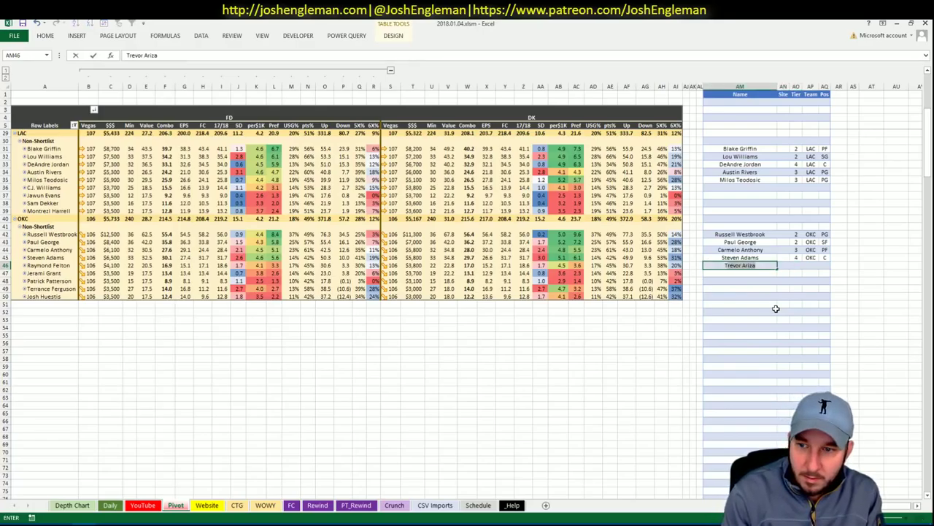
pyautogui.press('Escape')
pyautogui.write('Terrance')
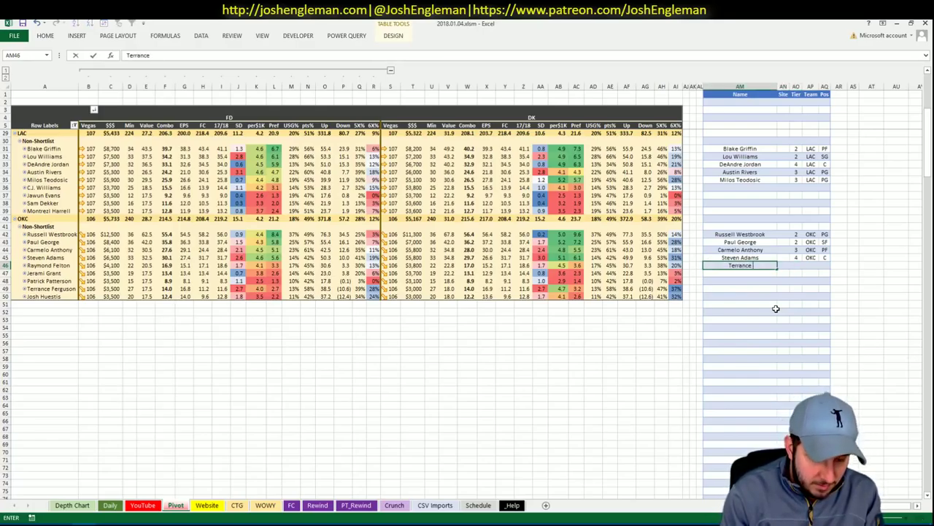
pyautogui.write(' Ferg')
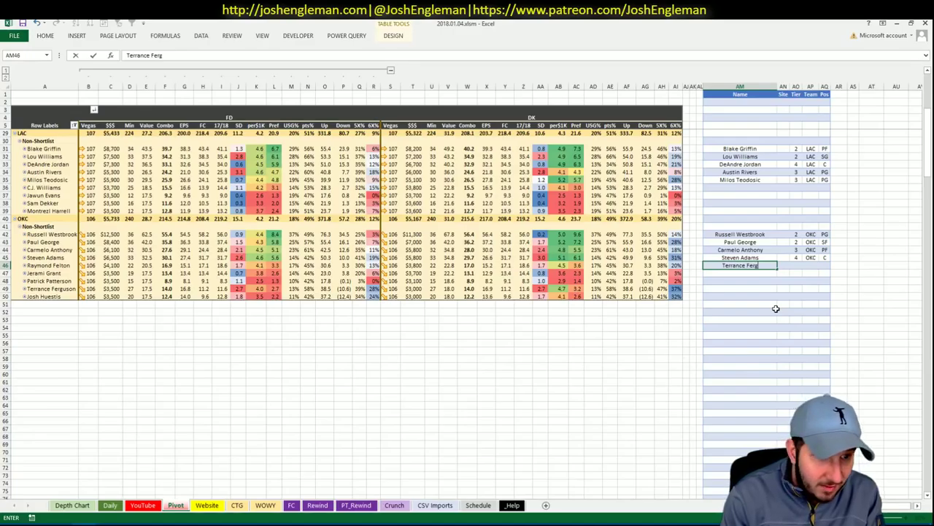
pyautogui.write('uson')
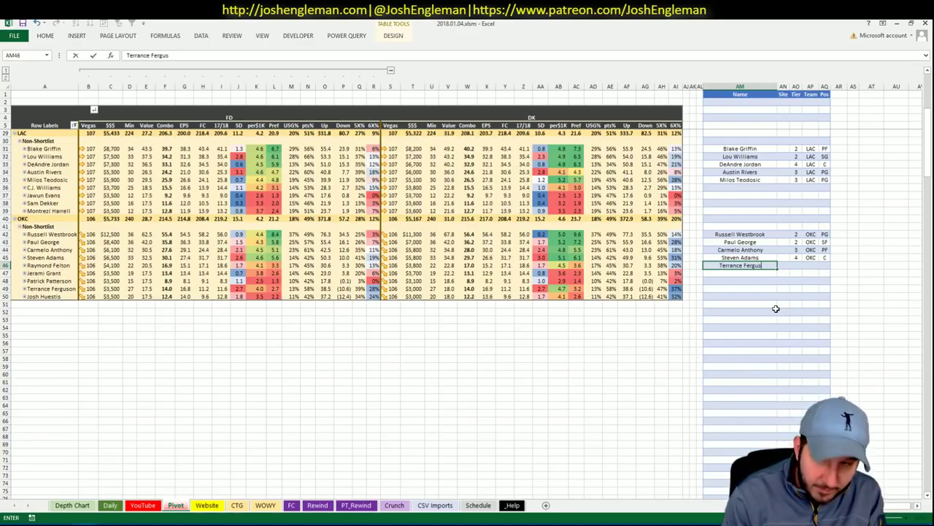
pyautogui.press('Right')
pyautogui.press('Right')
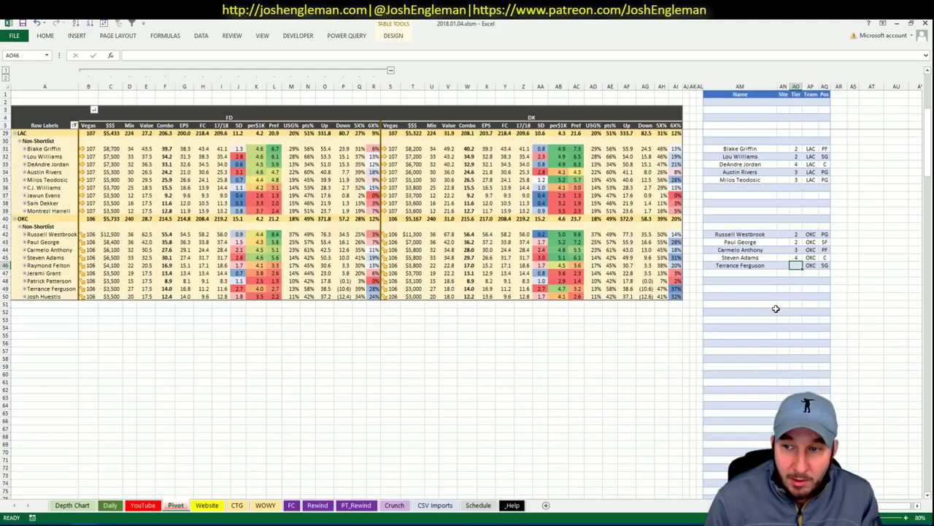
pyautogui.write('4')
pyautogui.press('Return')
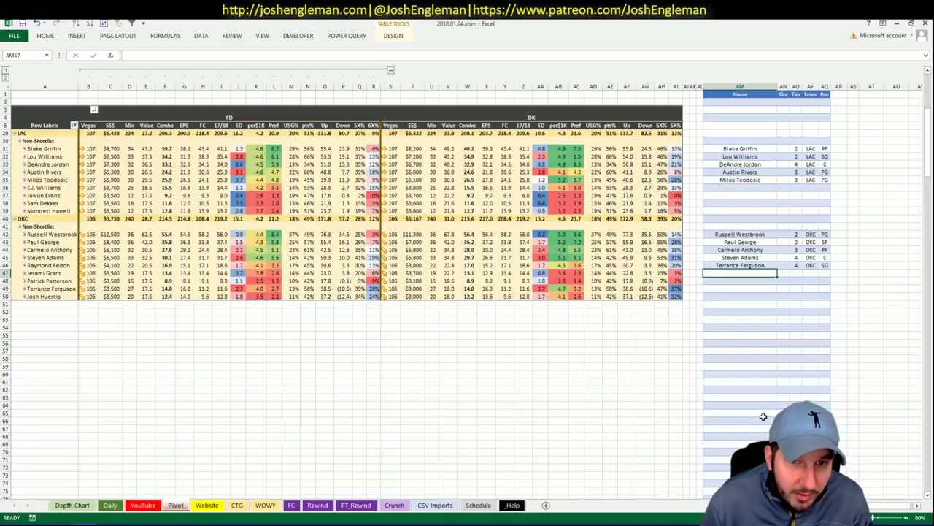
# On the Daily sheet, collapse the FD columns and refresh the DK pivot into Shortlist tiers 1–4 and Non-Shortlist.
pyautogui.click(143, 506)
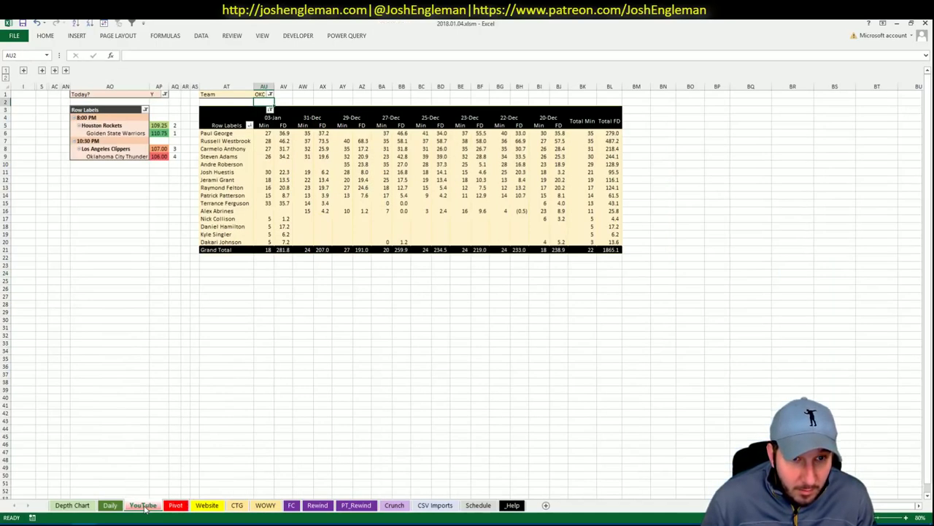
pyautogui.click(109, 505)
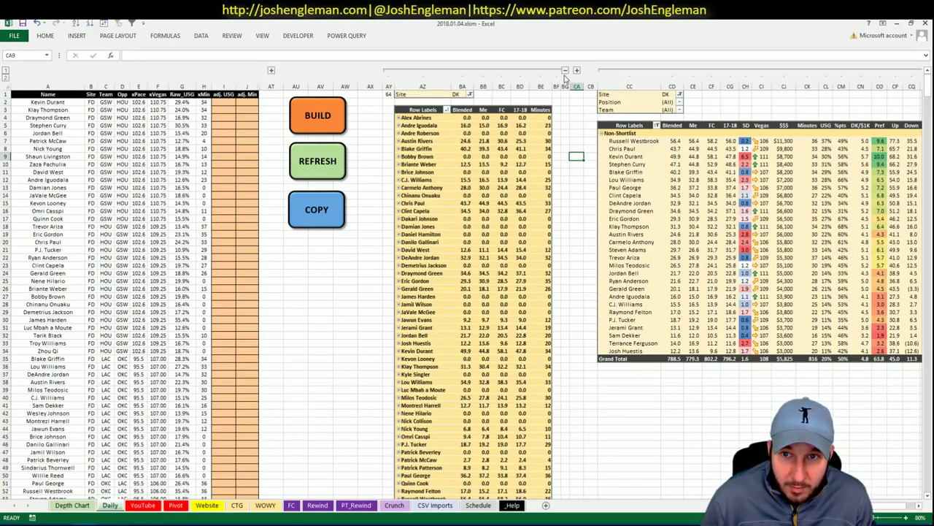
pyautogui.click(565, 70)
pyautogui.click(921, 509)
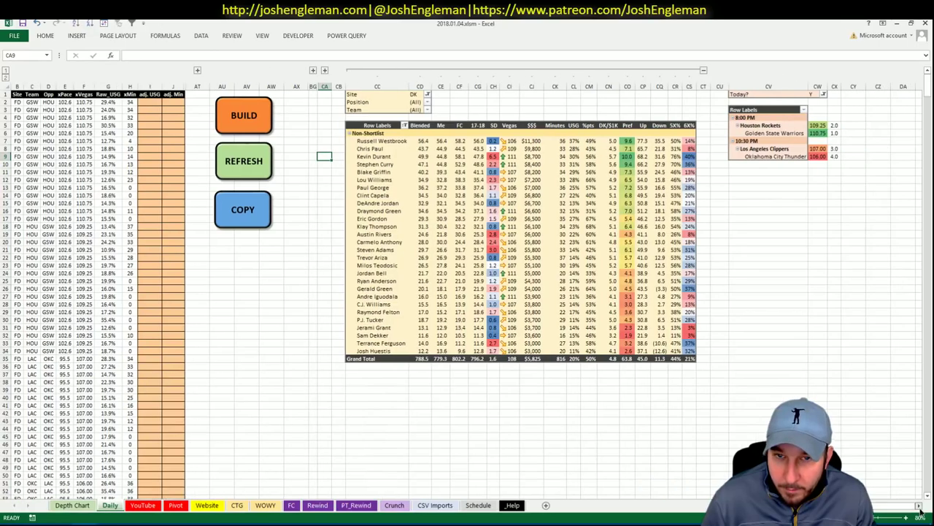
pyautogui.click(921, 509)
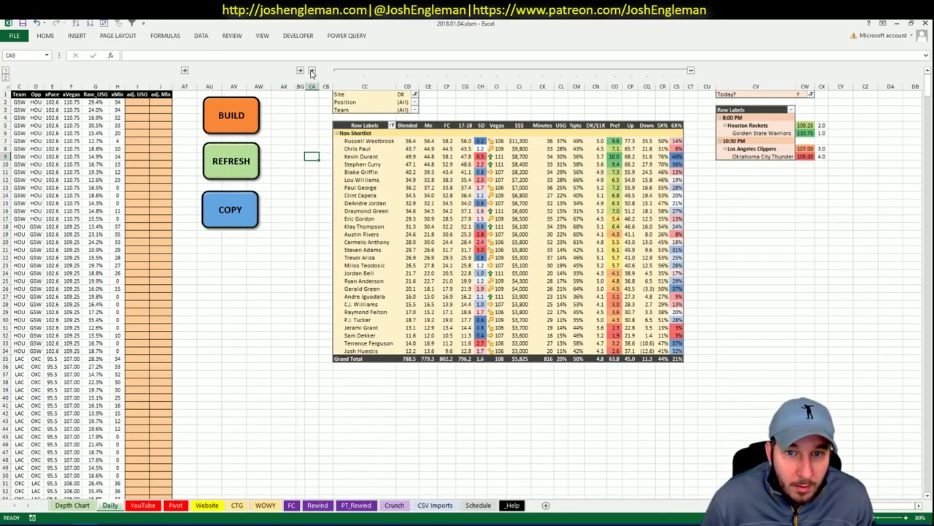
pyautogui.click(312, 71)
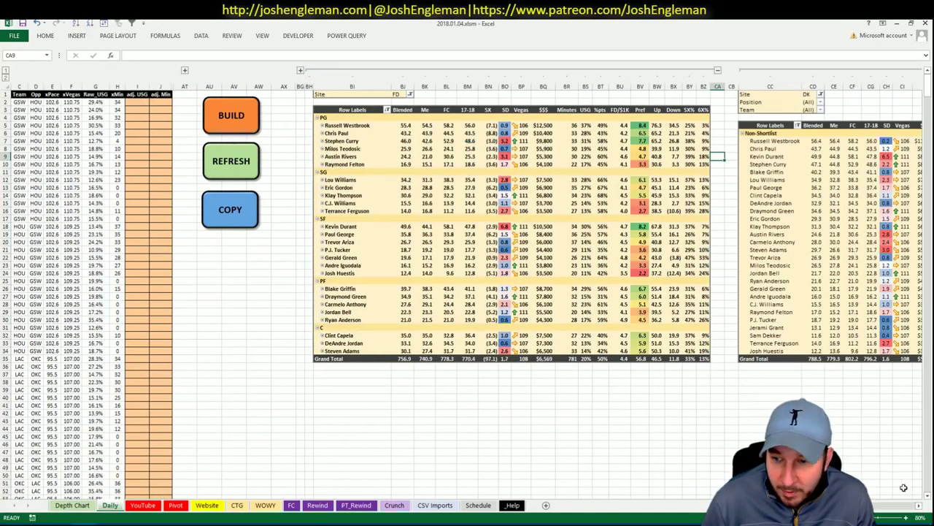
pyautogui.click(717, 70)
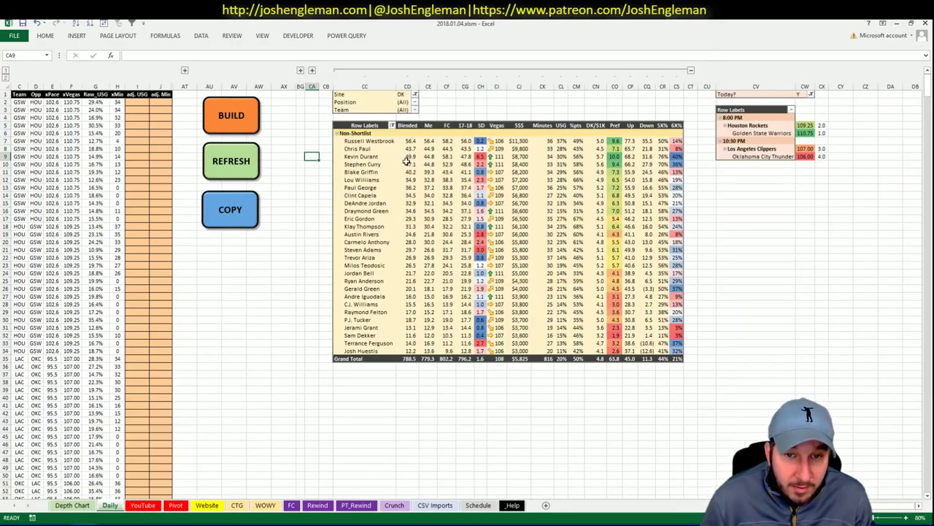
pyautogui.rightClick(371, 165)
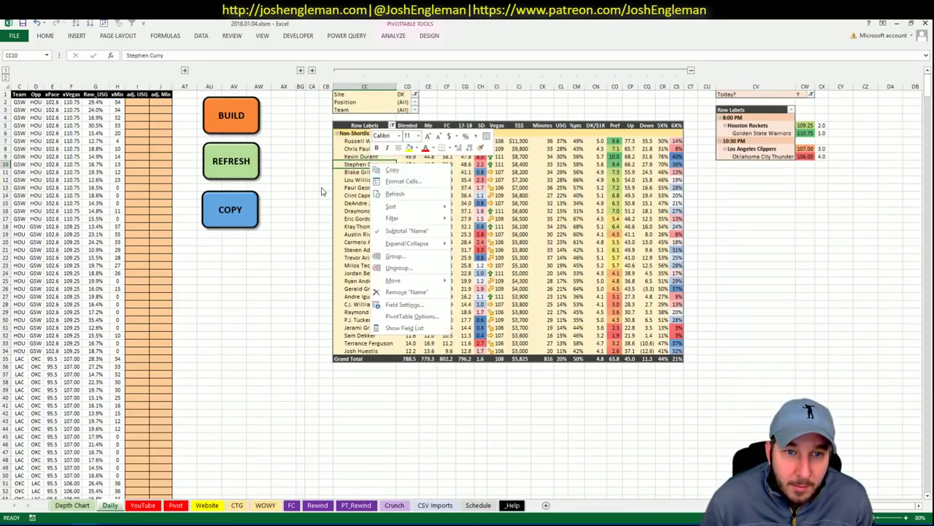
pyautogui.click(402, 194)
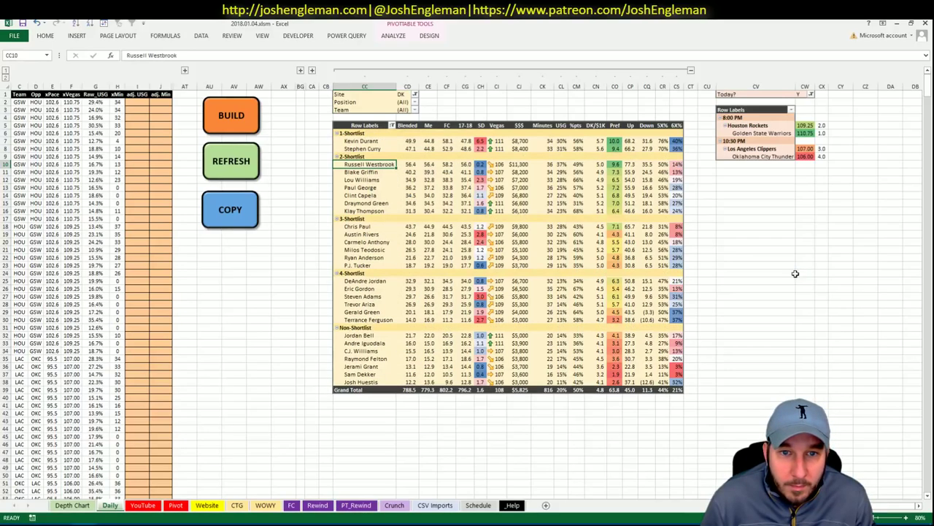
pyautogui.click(724, 266)
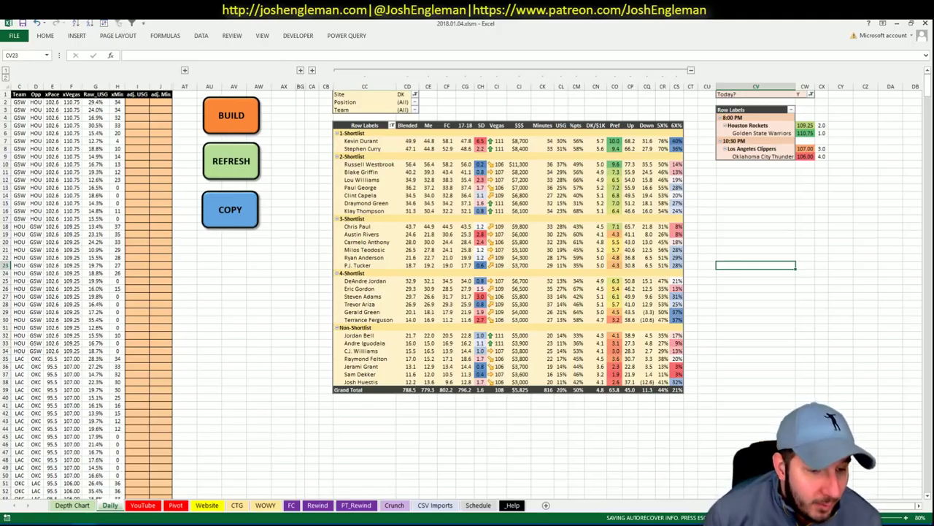
# Sort the 20 DraftKings NBA lineups by My Projected points.
pyautogui.hotkey('alt', 'Tab')
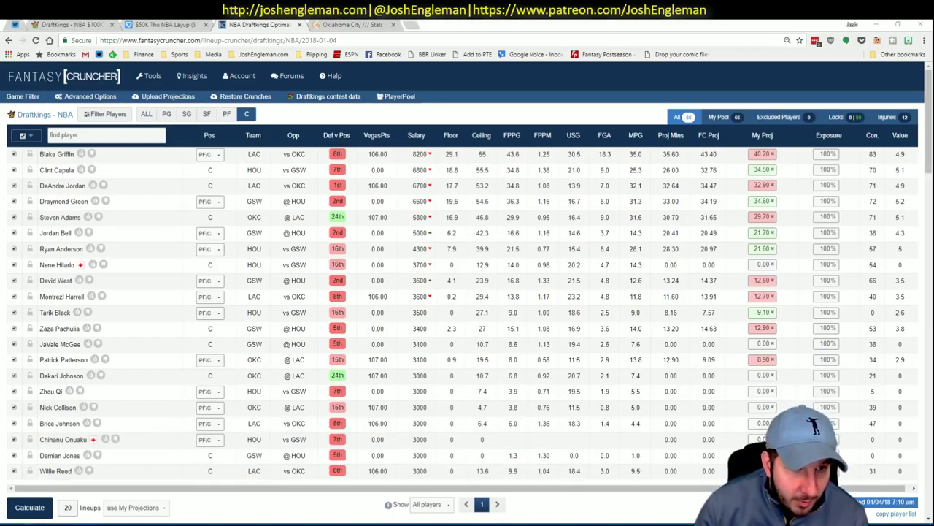
pyautogui.scroll(-6, 249, 511)
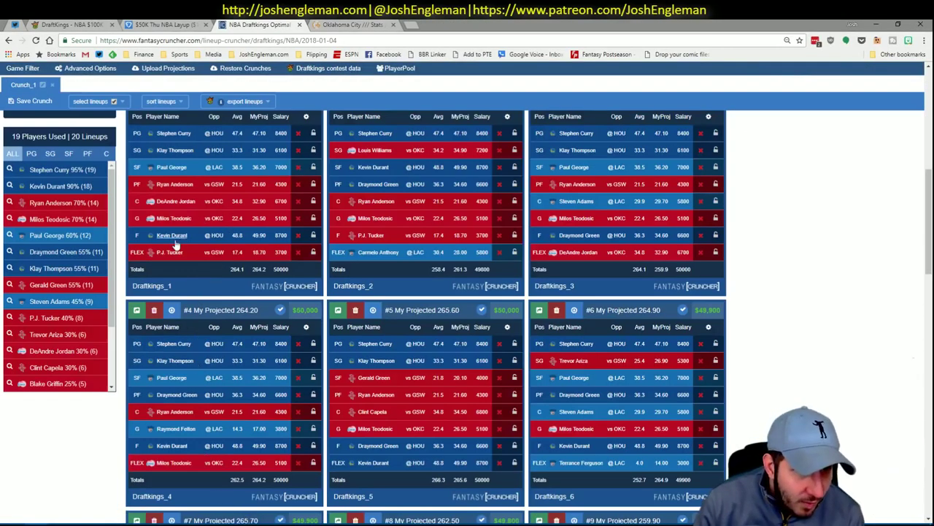
pyautogui.scroll(3, 161, 292)
pyautogui.click(161, 354)
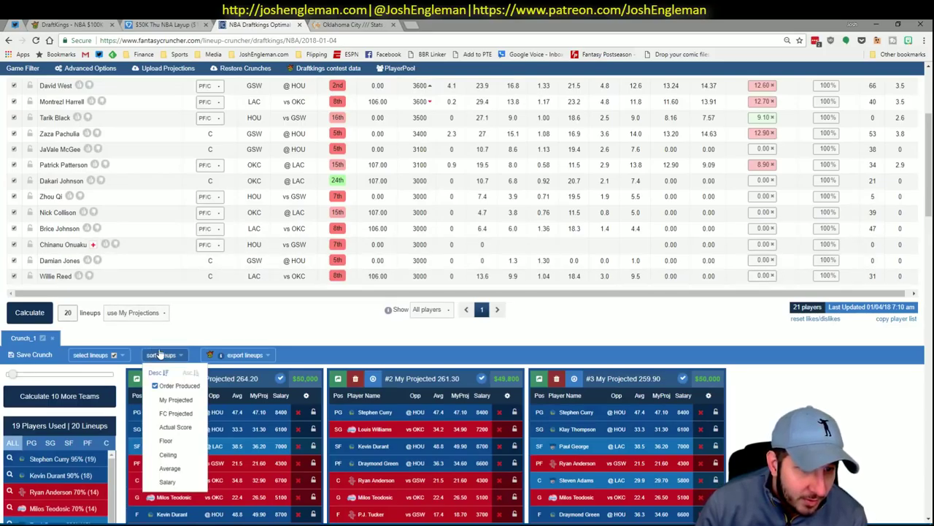
pyautogui.click(179, 407)
pyautogui.scroll(-4, 767, 380)
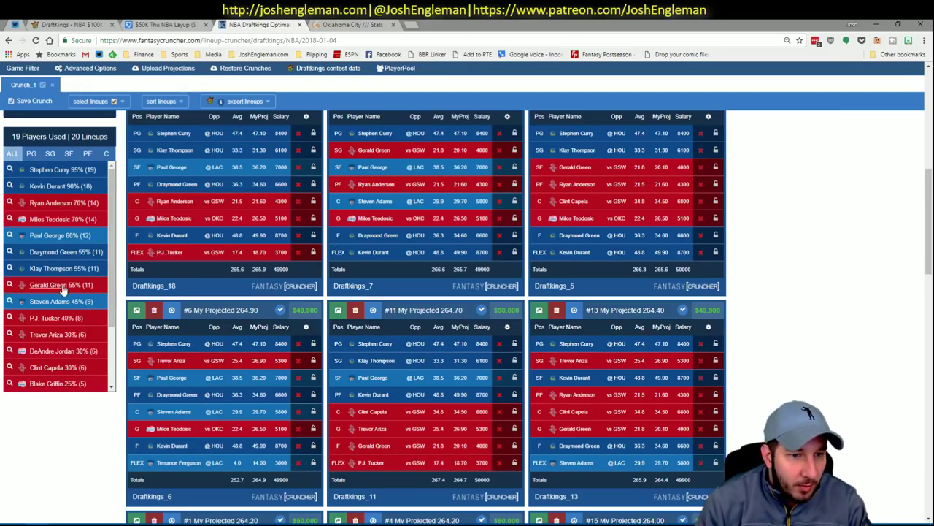
# Review the point guards in the DraftKings cruncher's Players Used panel.
pyautogui.hotkey('alt', 'Tab')
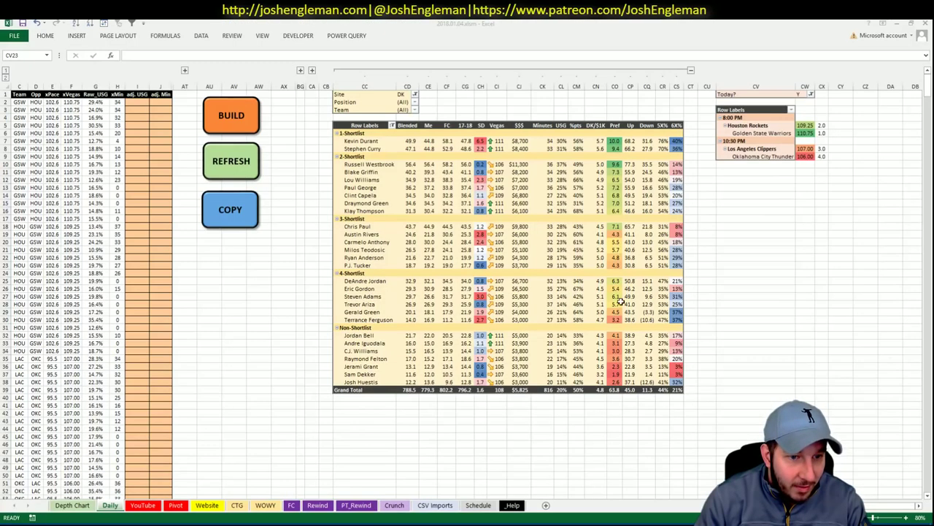
pyautogui.hotkey('alt', 'Tab')
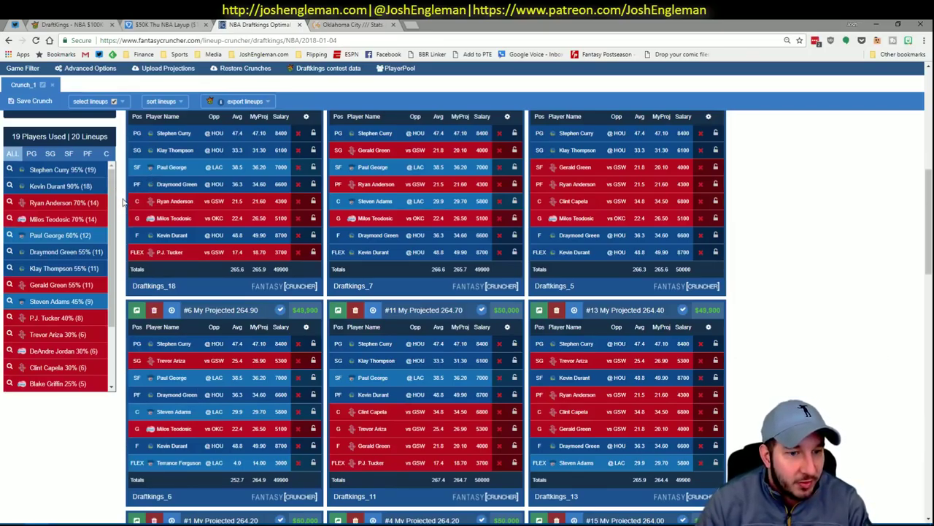
pyautogui.scroll(10, 122, 212)
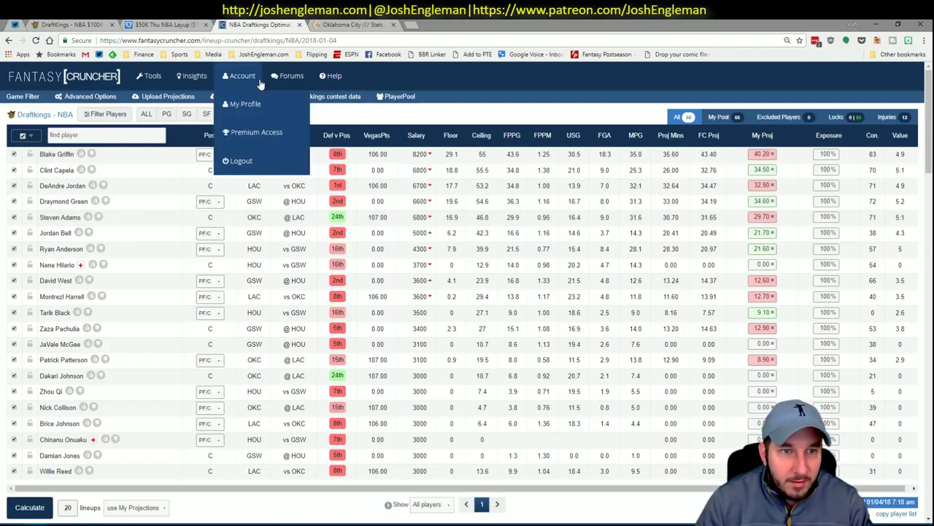
pyautogui.click(154, 100)
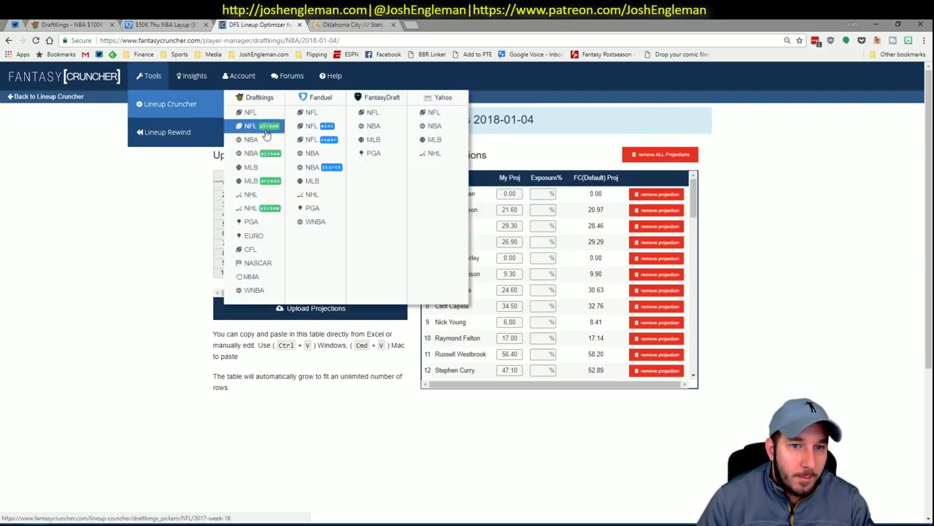
pyautogui.click(64, 97)
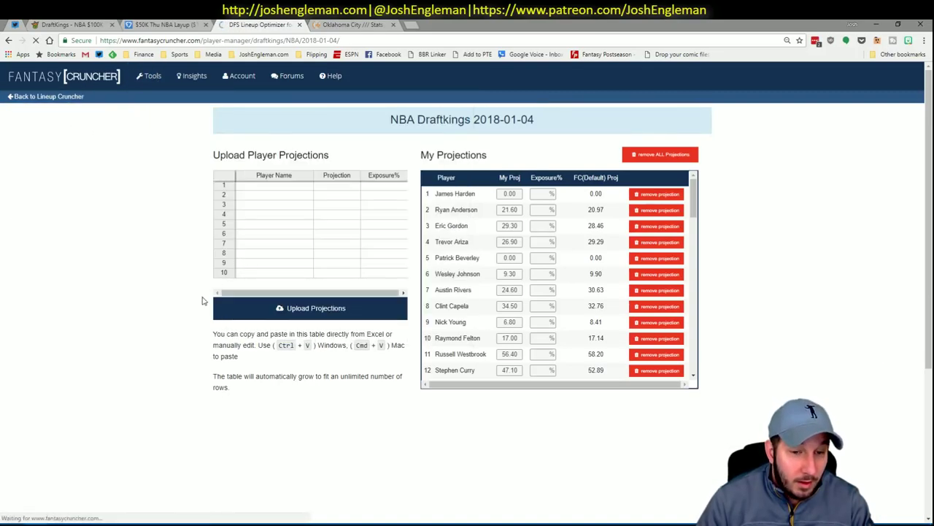
pyautogui.scroll(-3, 201, 372)
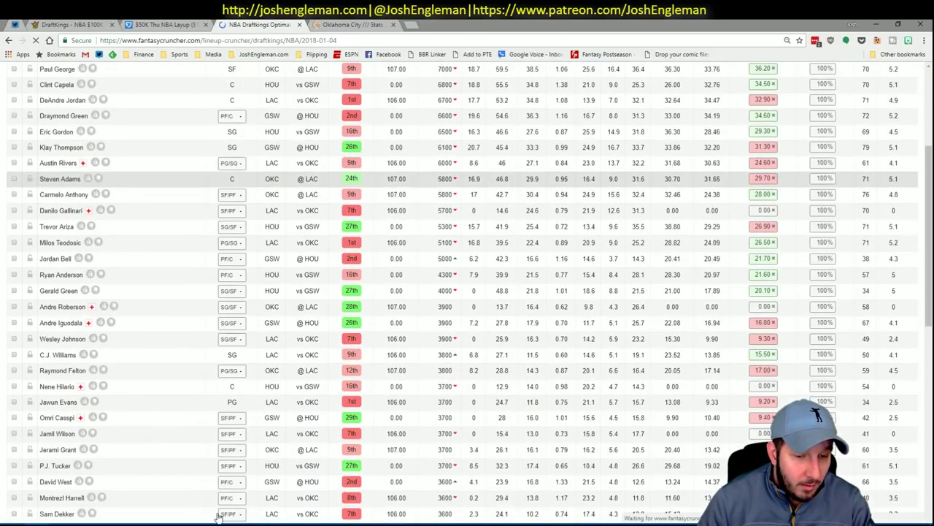
pyautogui.scroll(-10, 187, 492)
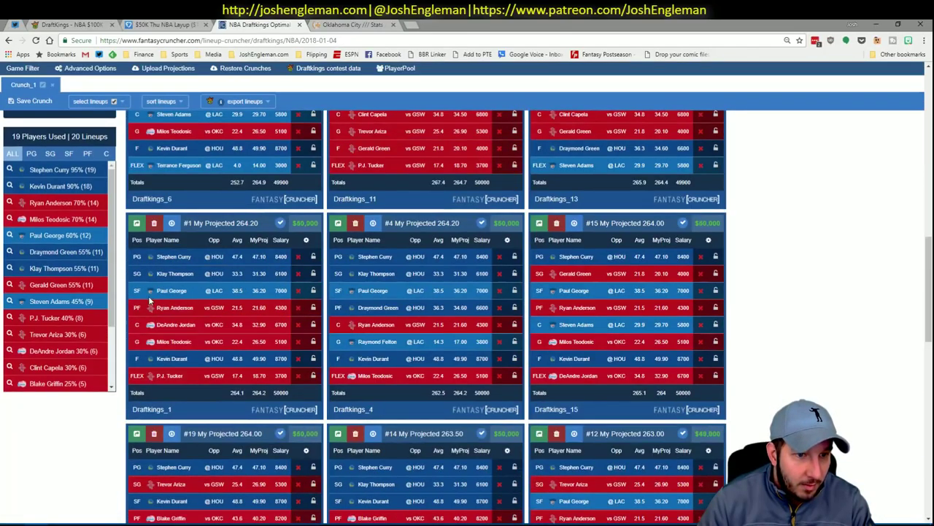
pyautogui.click(30, 153)
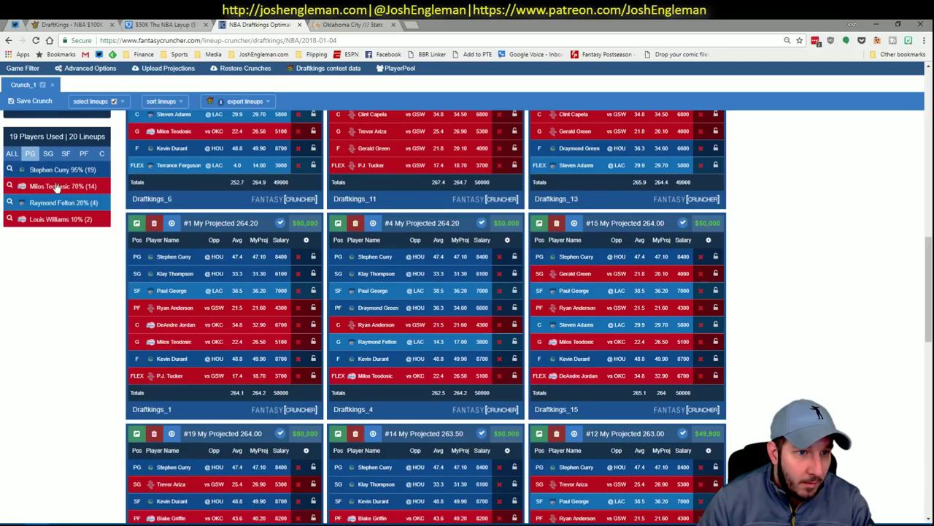
pyautogui.scroll(10, 113, 297)
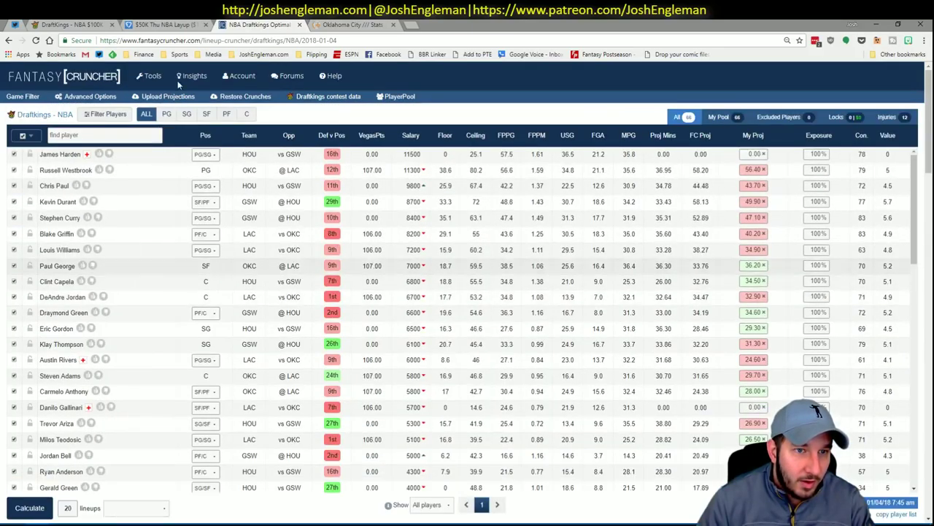
pyautogui.click(152, 76)
pyautogui.moveTo(169, 102)
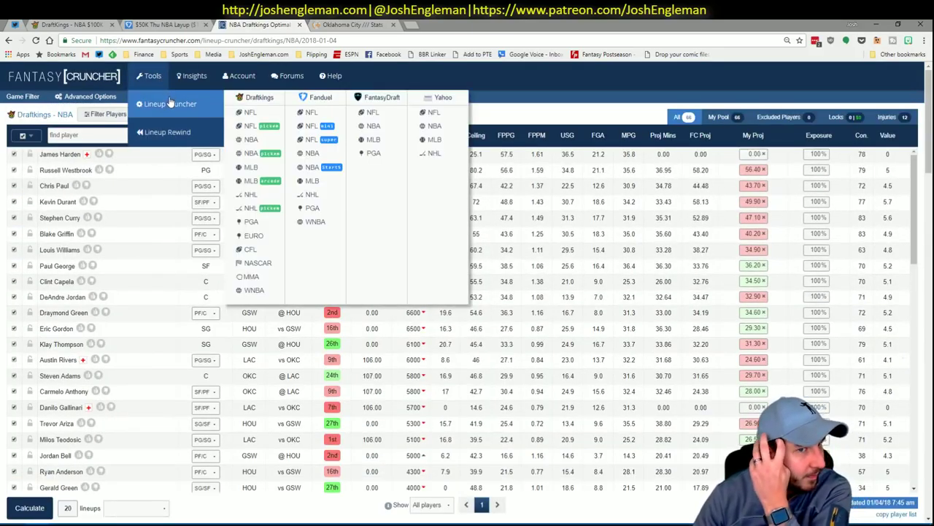
# In the FanDuel NBA cruncher, request 20 lineups and upload the FanDuel projections copied from Excel.
pyautogui.click(316, 158)
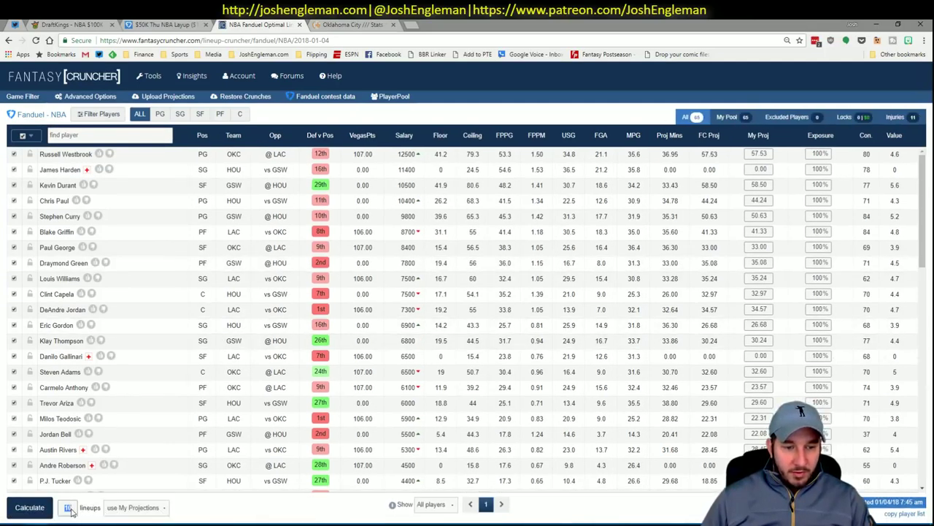
pyautogui.write('20')
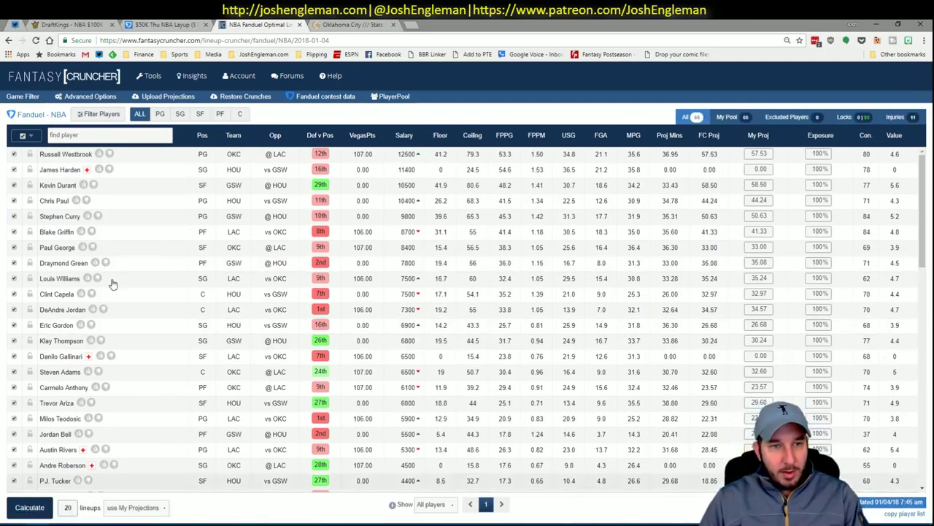
pyautogui.click(168, 96)
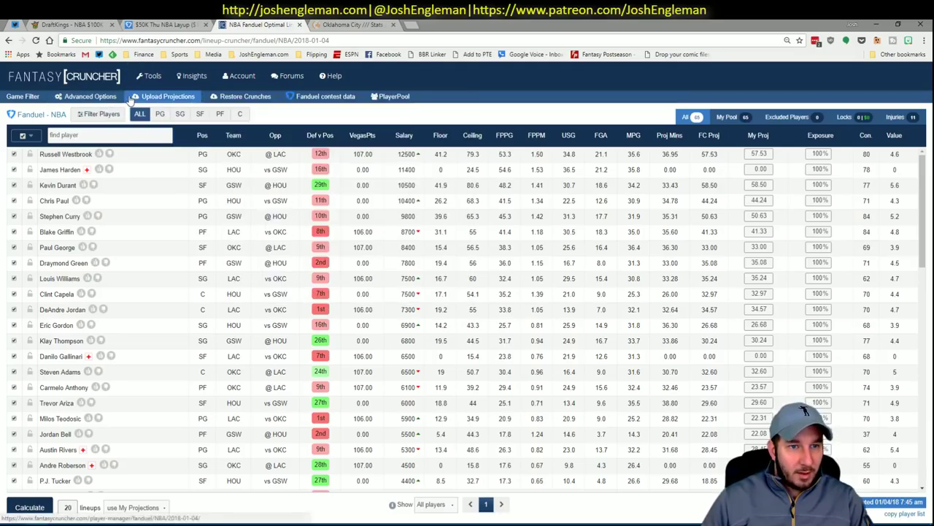
pyautogui.hotkey('alt', 'Tab')
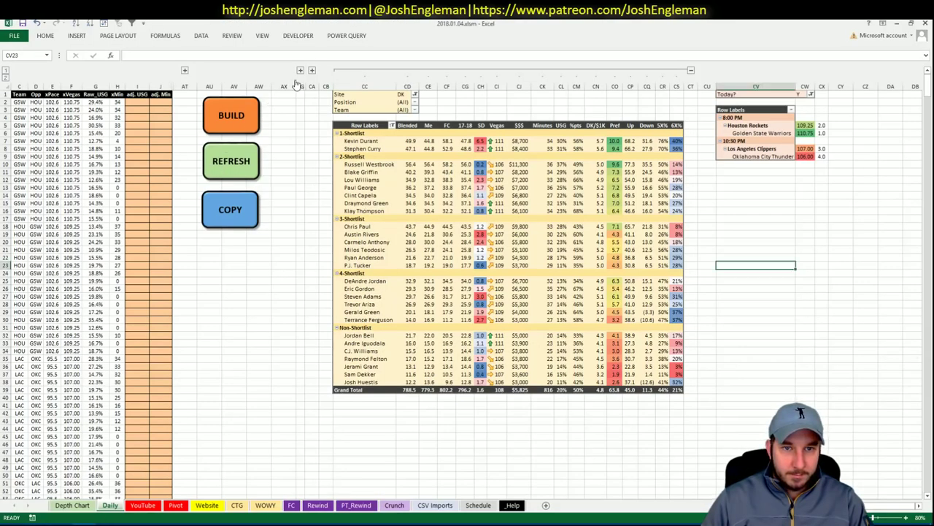
pyautogui.click(228, 211)
pyautogui.hotkey('alt', 'Tab')
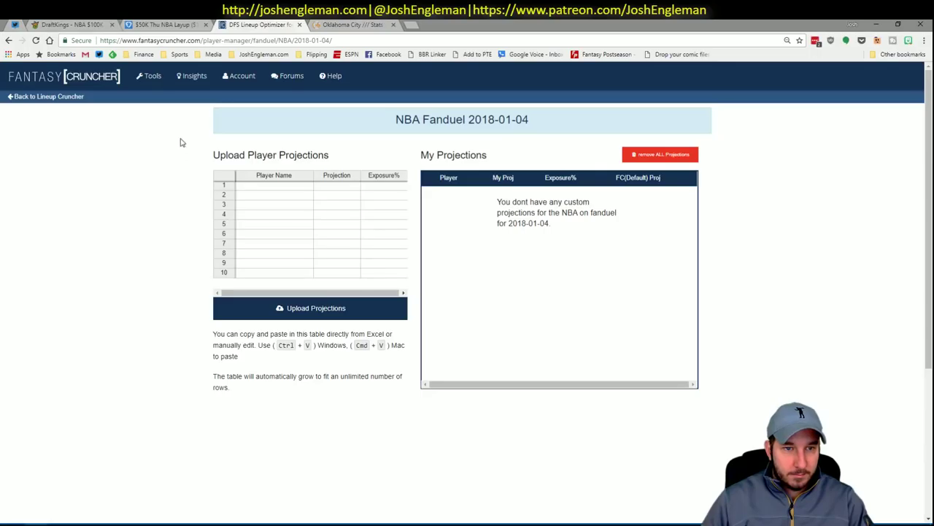
pyautogui.click(280, 189)
pyautogui.hotkey('ctrl', 'v')
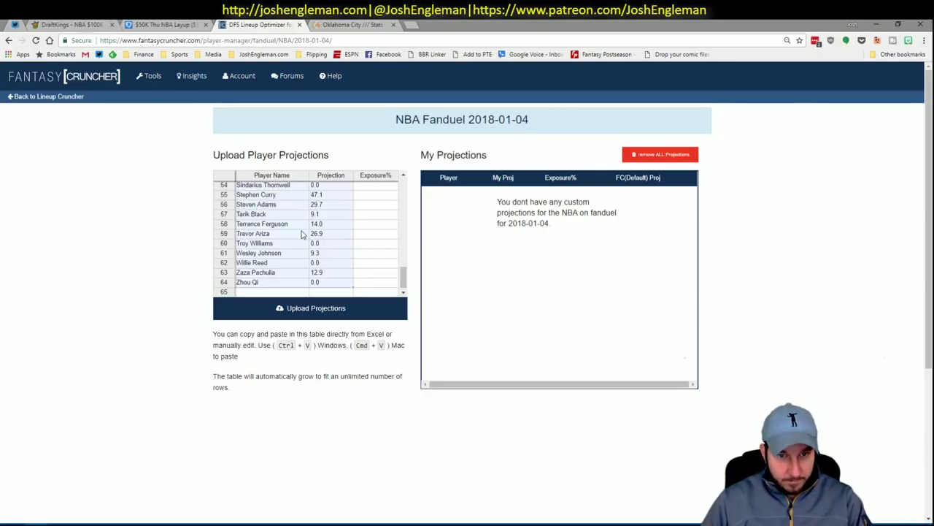
pyautogui.click(302, 307)
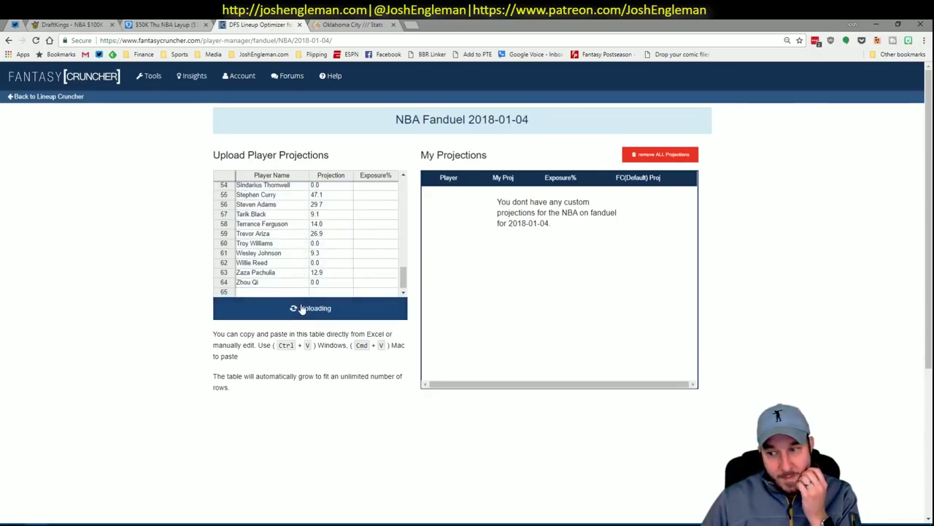
# Generate the 20 lineups with 5% randomness and sort them by My Projected.
pyautogui.click(72, 100)
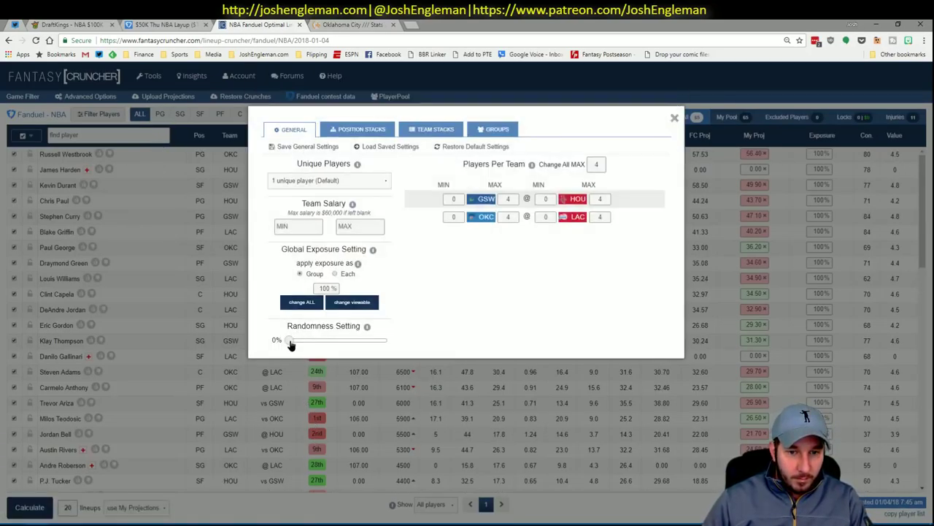
pyautogui.moveTo(291, 344); pyautogui.dragTo(294, 345)
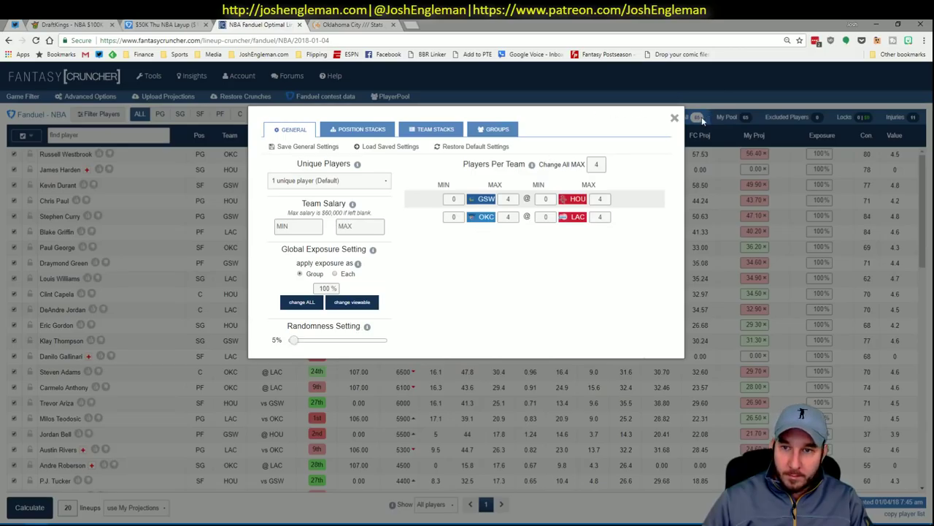
pyautogui.click(675, 117)
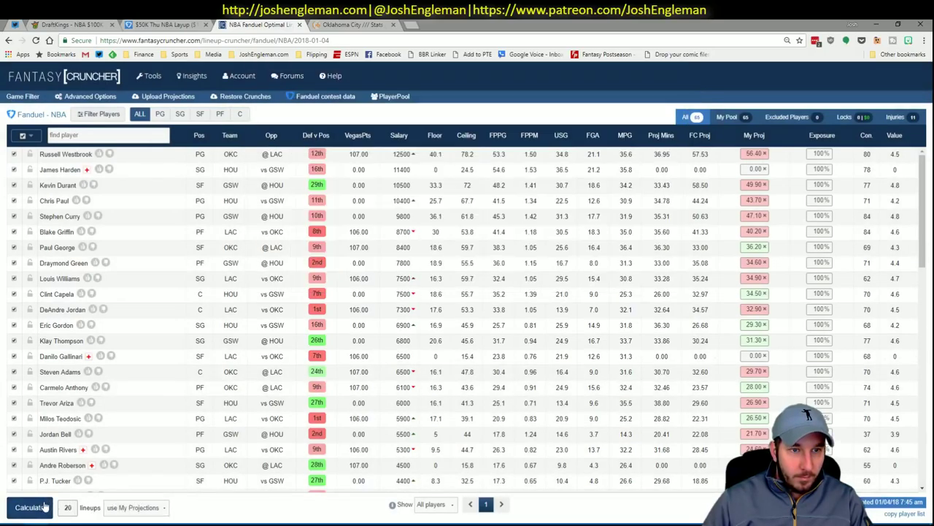
pyautogui.click(31, 506)
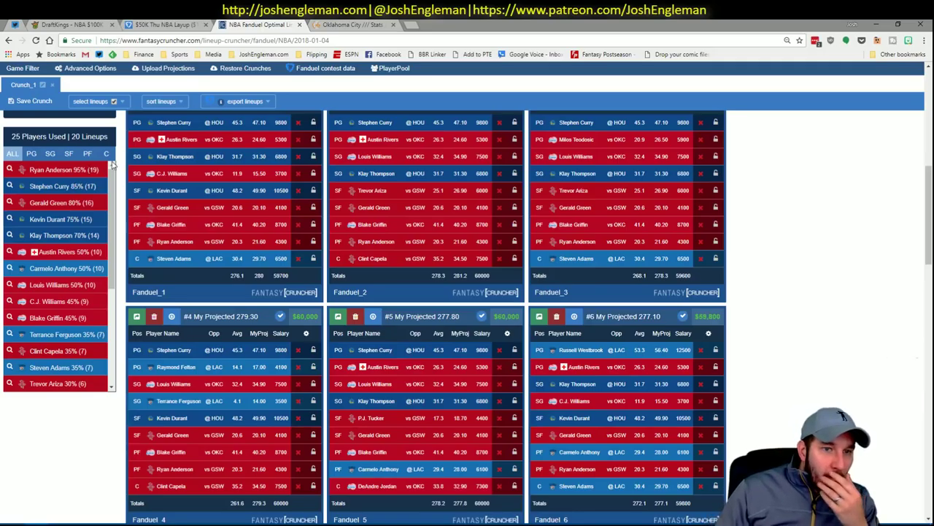
pyautogui.scroll(2, 120, 162)
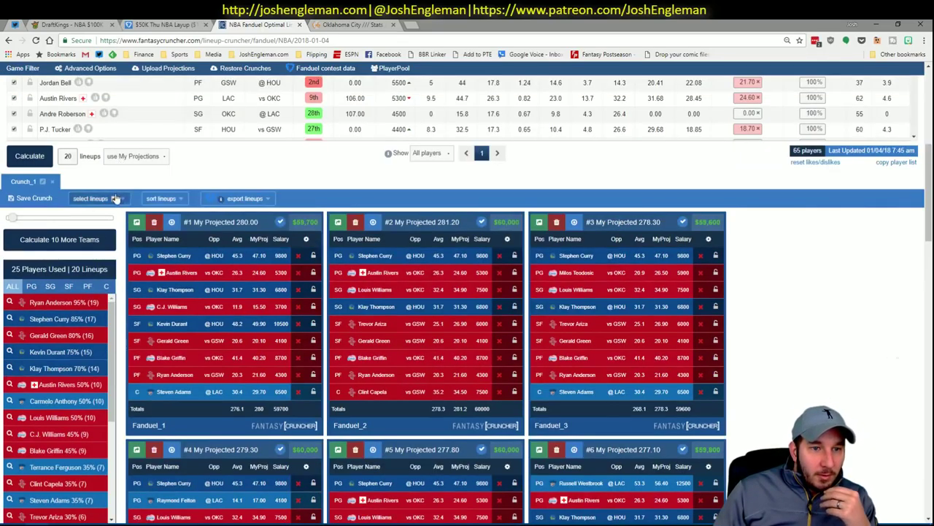
pyautogui.click(161, 198)
pyautogui.click(176, 245)
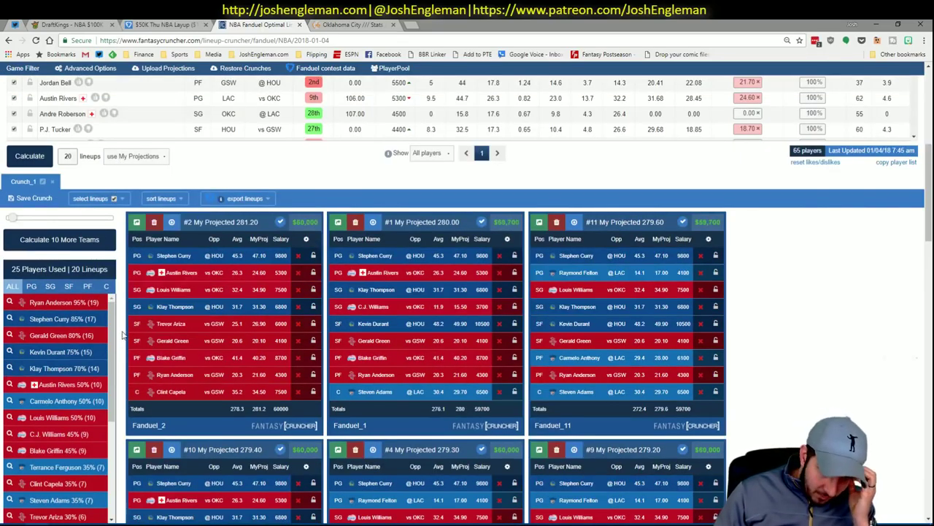
# In Excel, collapse the DK columns to reveal the FanDuel pivot table and refresh it.
pyautogui.hotkey('alt', 'Tab')
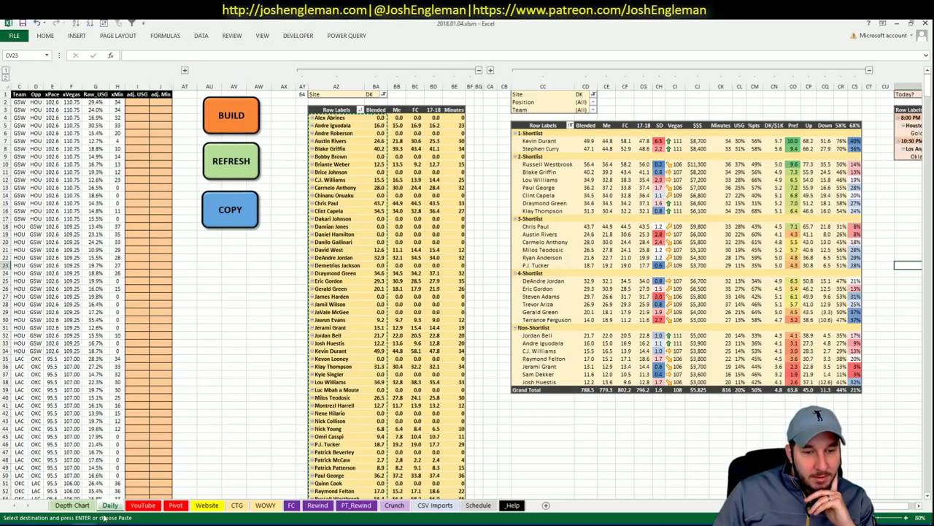
pyautogui.click(478, 70)
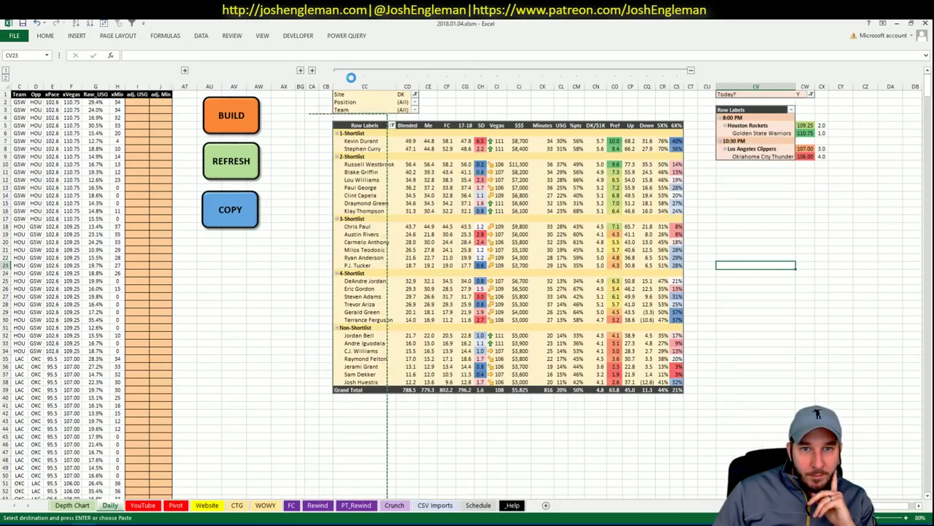
pyautogui.click(312, 70)
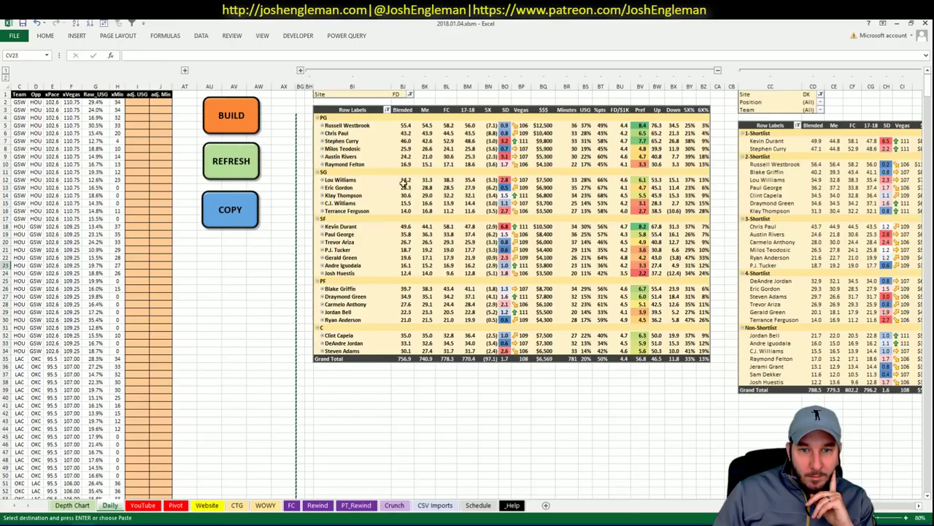
pyautogui.rightClick(374, 143)
pyautogui.click(423, 176)
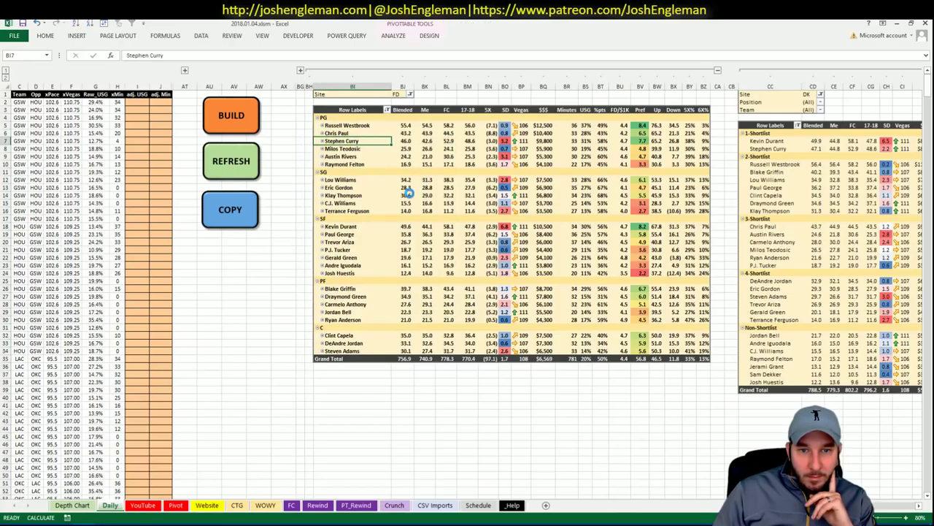
# Rearrange the FanDuel pivot's row fields to group players by shortlist tier under position.
pyautogui.rightClick(411, 193)
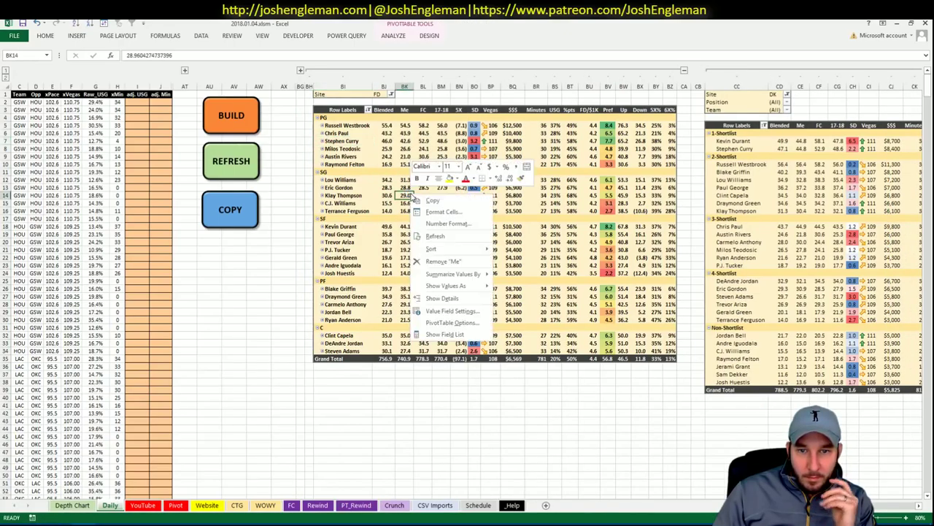
pyautogui.click(475, 337)
pyautogui.moveTo(719, 444); pyautogui.dragTo(719, 423)
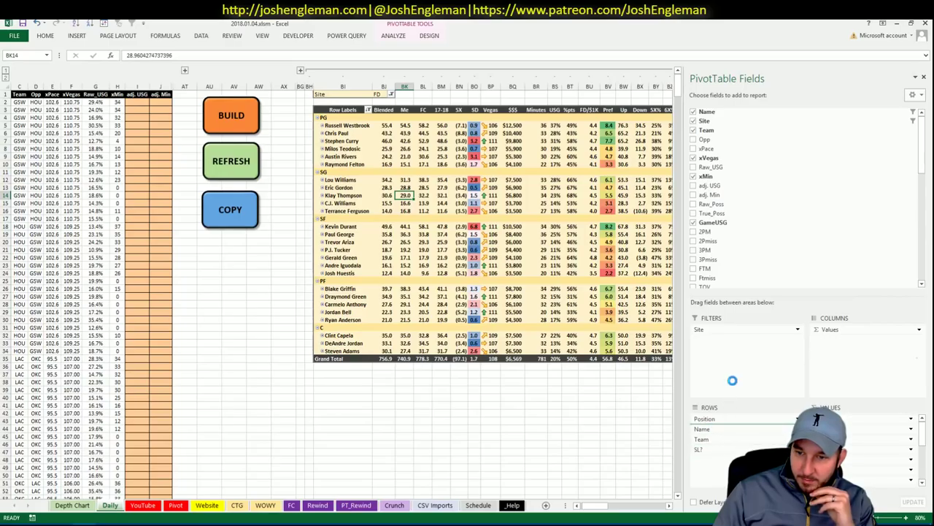
pyautogui.click(925, 78)
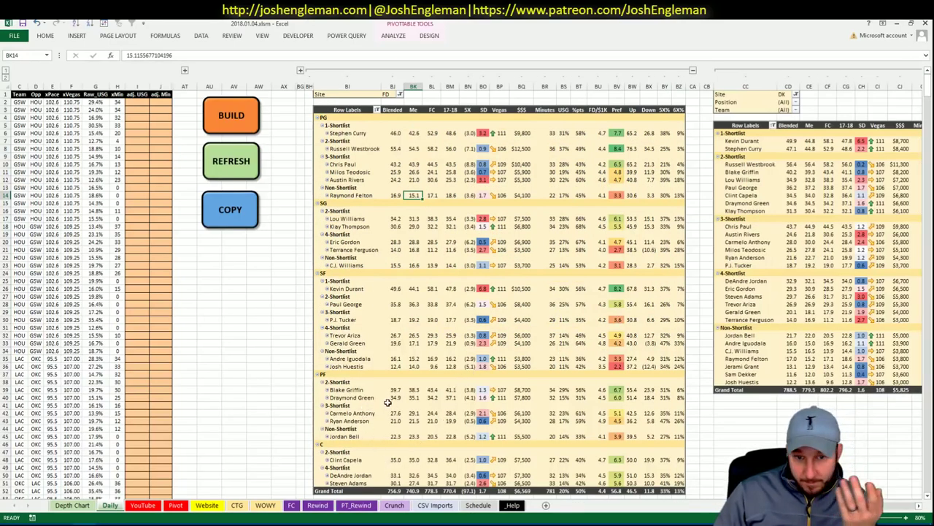
pyautogui.rightClick(571, 372)
pyautogui.click(632, 429)
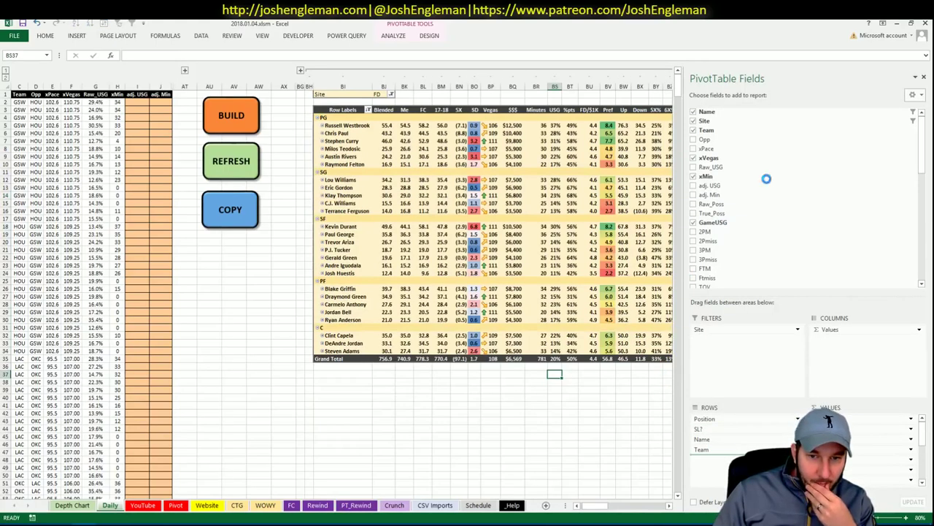
pyautogui.click(924, 78)
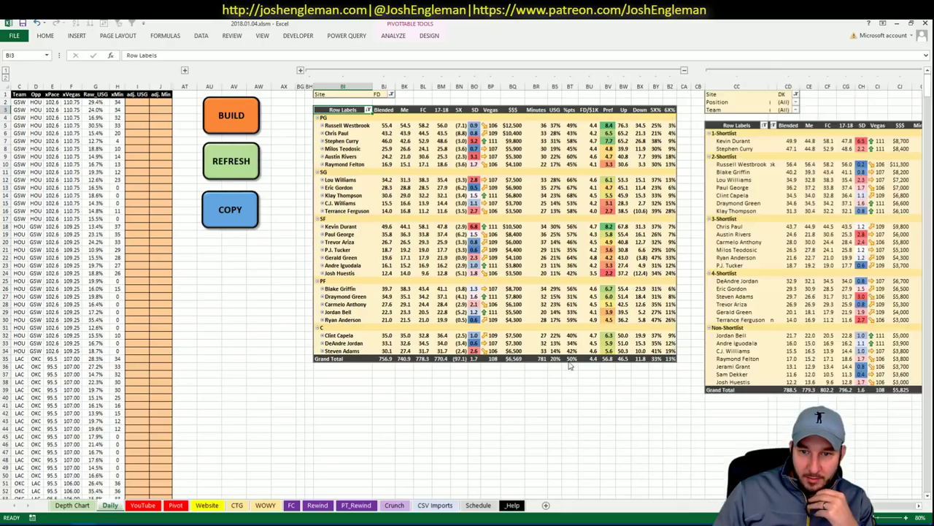
pyautogui.click(555, 413)
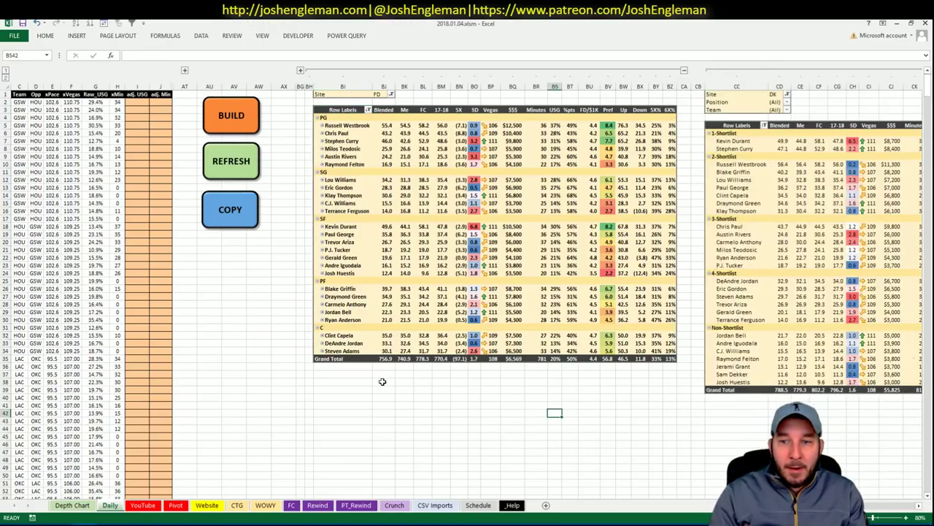
pyautogui.hotkey('alt', 'Tab')
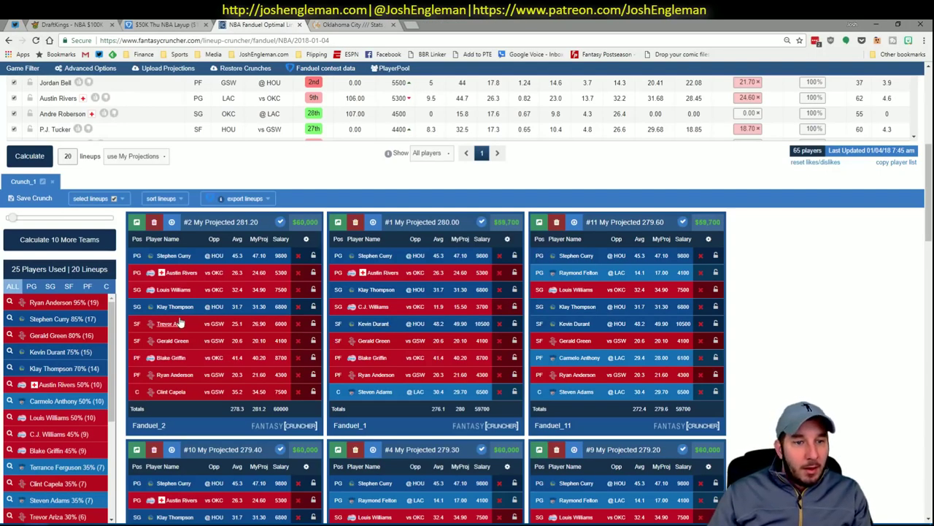
# Compare the FanDuel lineups against workbook values such as Gerald Green's value per $1K.
pyautogui.scroll(-1, 121, 303)
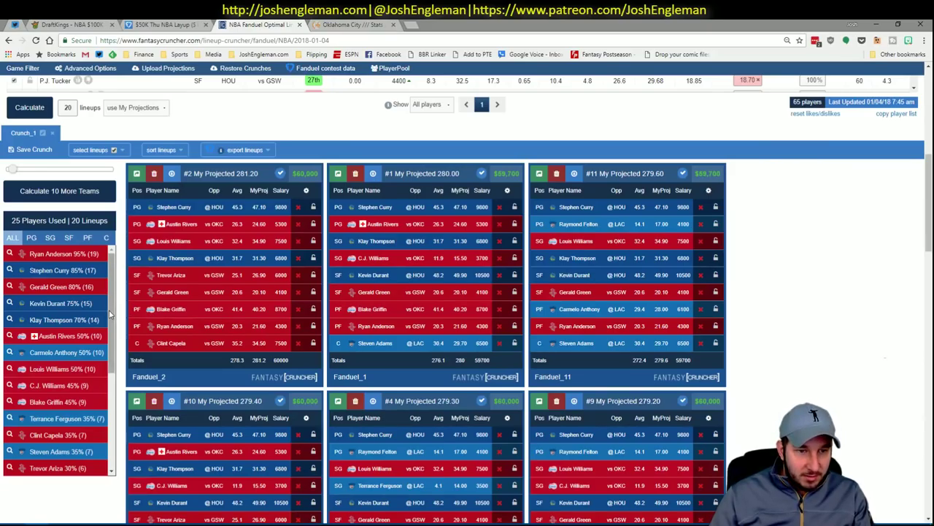
pyautogui.hotkey('alt', 'Tab')
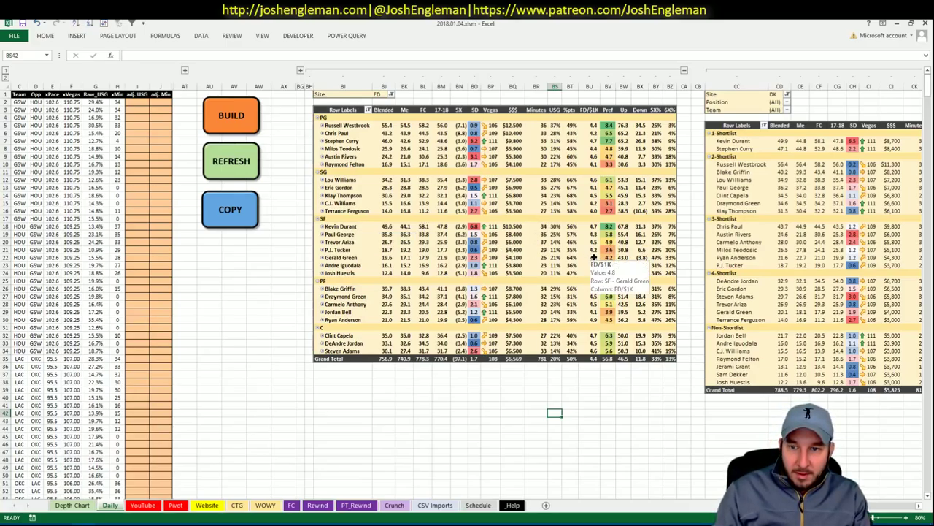
pyautogui.click(587, 257)
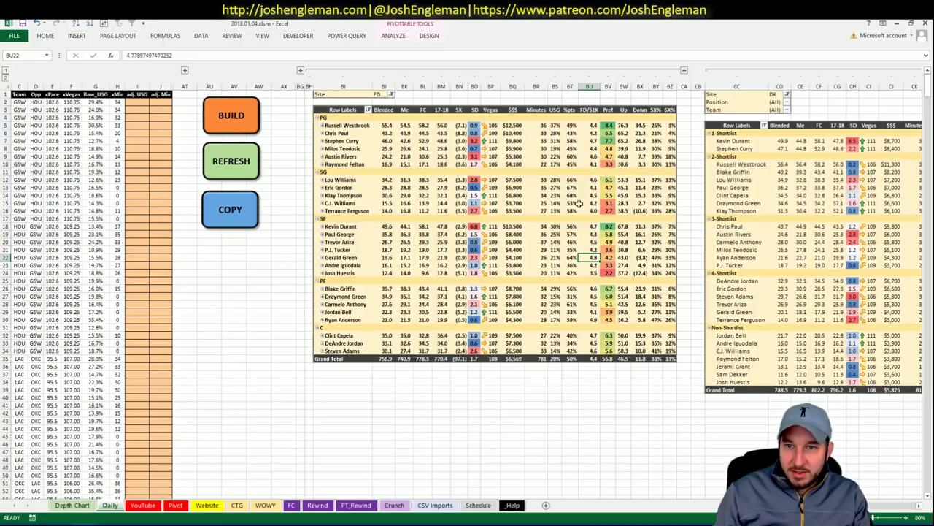
pyautogui.hotkey('alt', 'Tab')
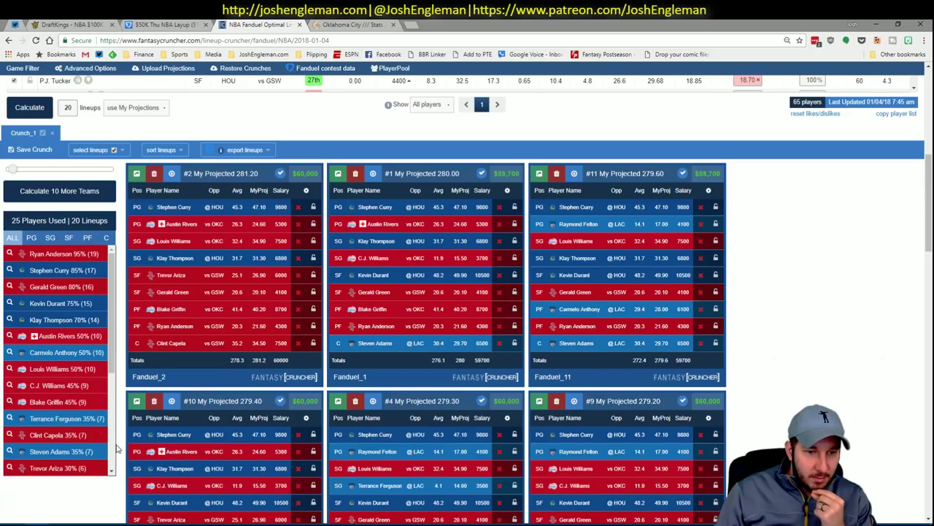
pyautogui.hotkey('alt', 'Tab')
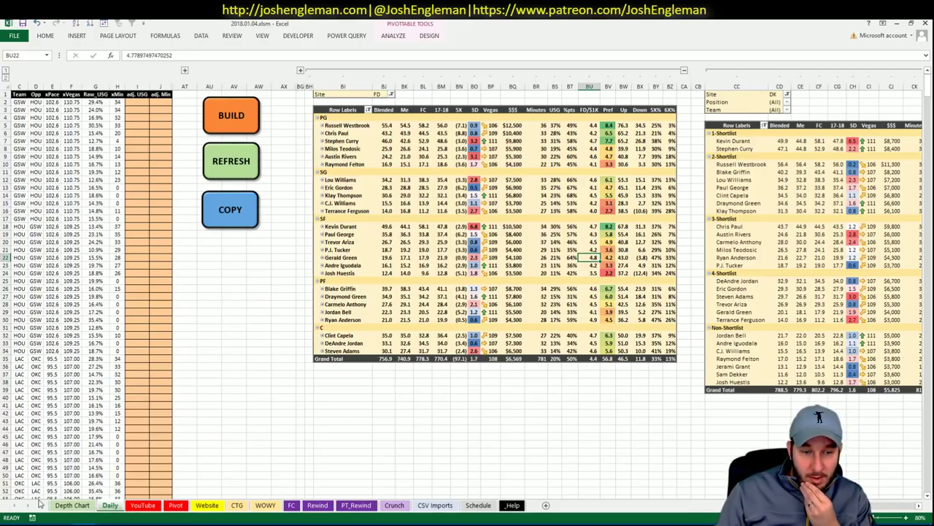
pyautogui.hotkey('alt', 'Tab')
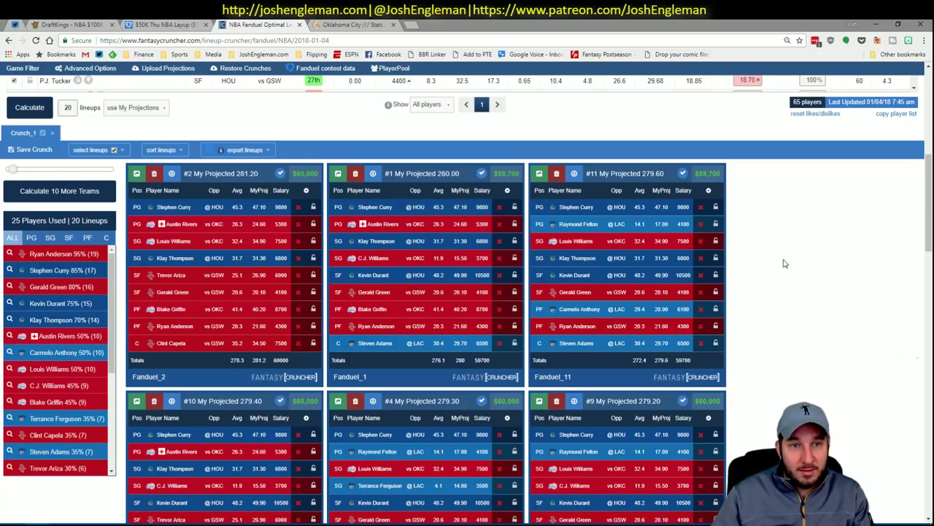
pyautogui.hotkey('alt', 'Tab')
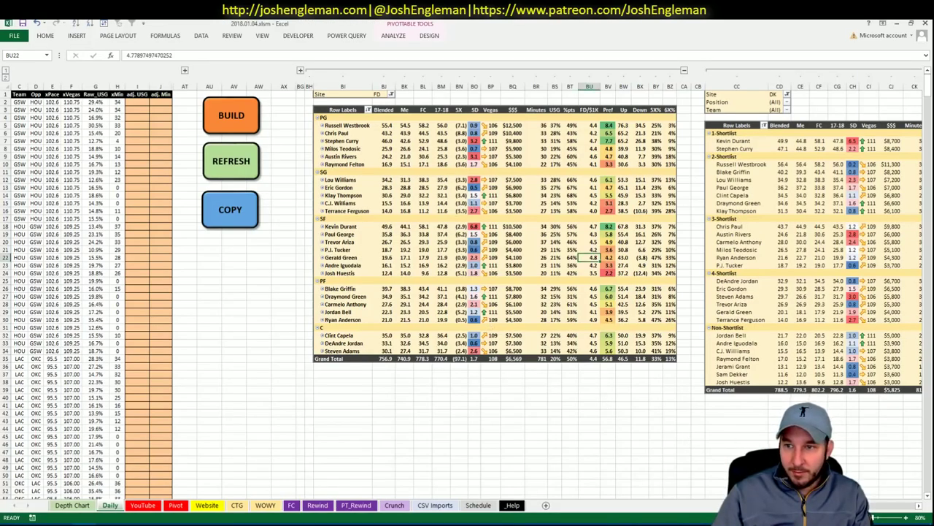
pyautogui.hscroll(5, 882, 513)
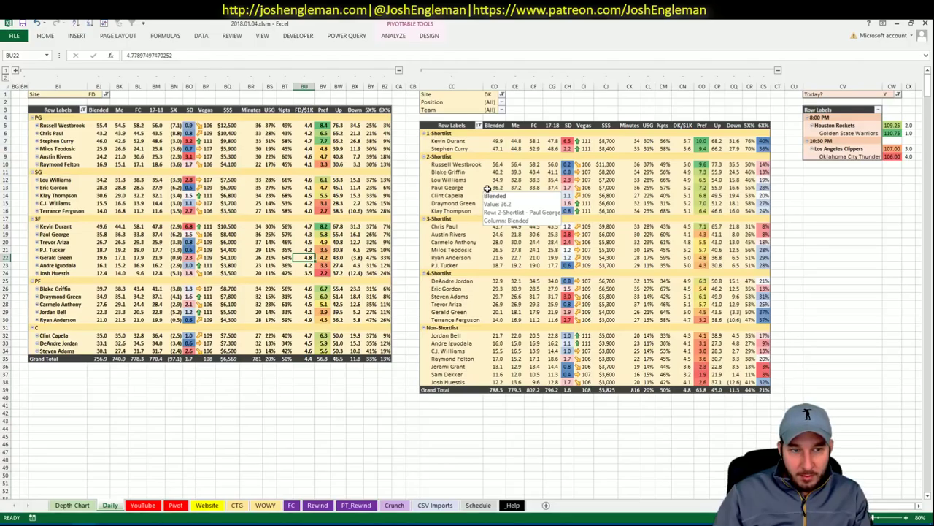
pyautogui.click(412, 164)
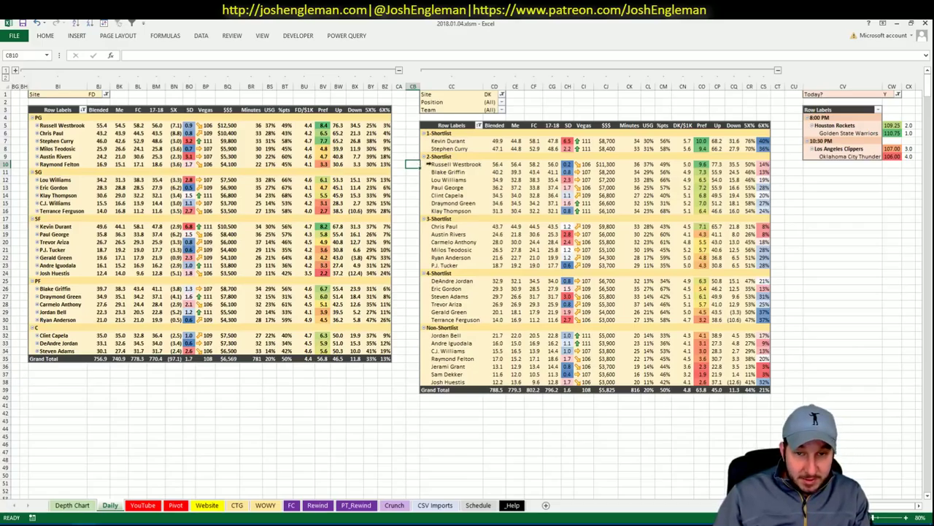
pyautogui.click(401, 181)
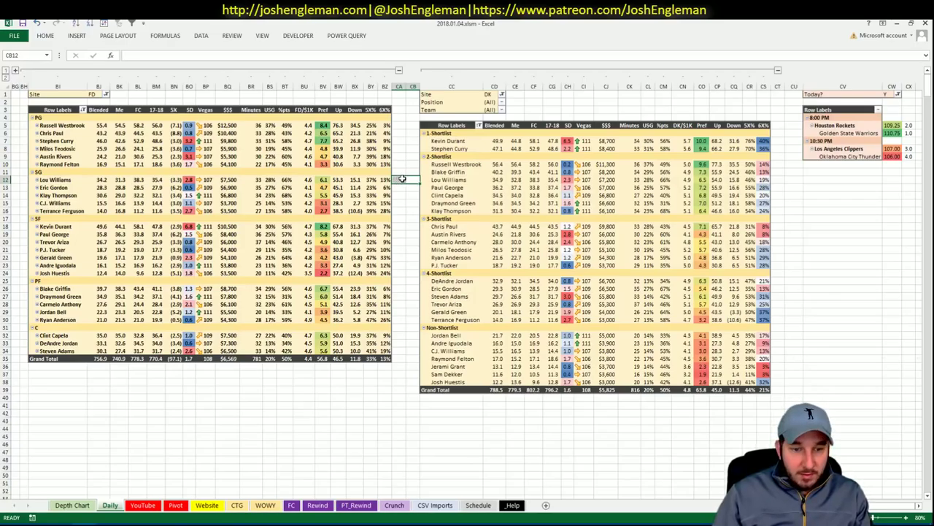
pyautogui.click(408, 172)
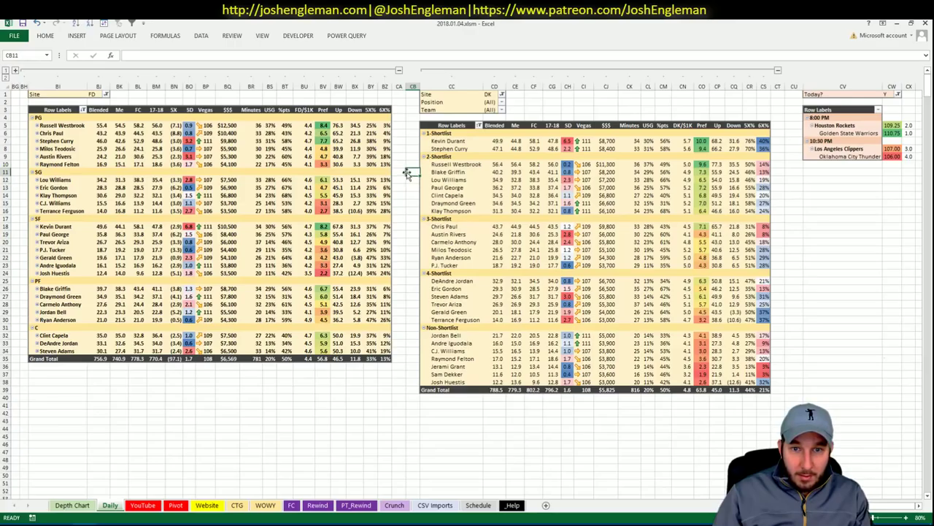